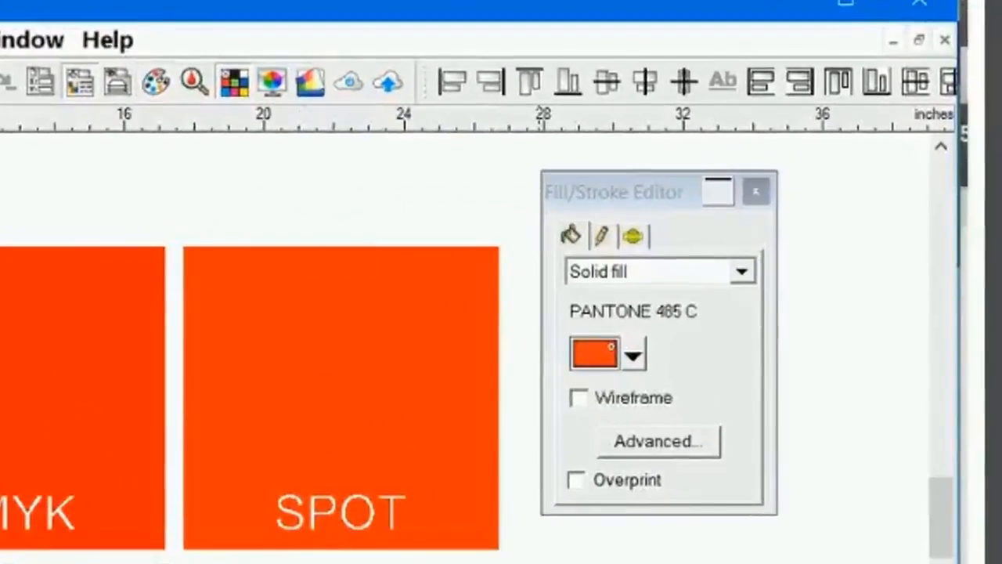
Step: Compare the fill colors of the CMYK square and the Pantone 485c square, leaving the Pantone 485c square selected
left_click(10, 396)
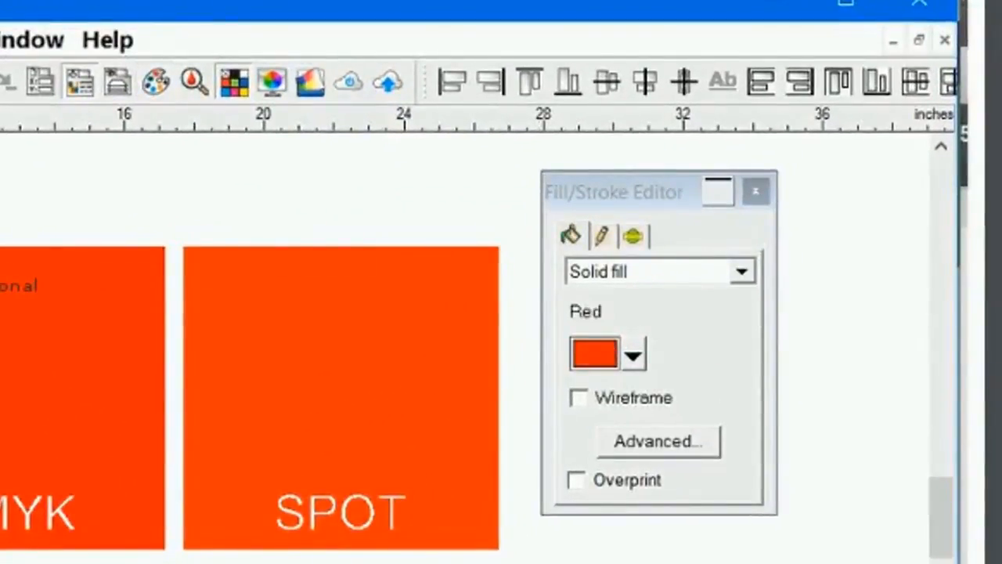
left_click(4, 270)
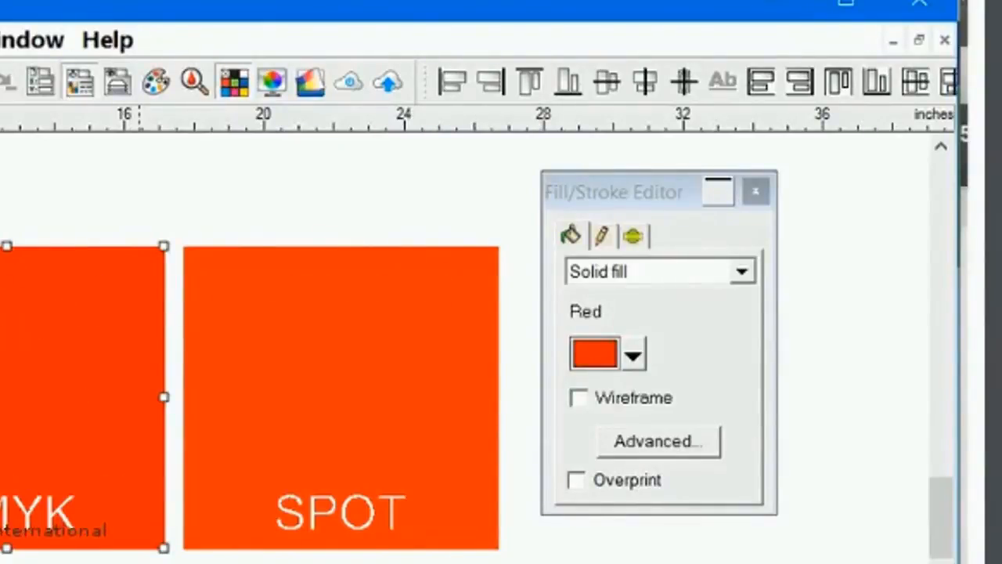
left_click(313, 303)
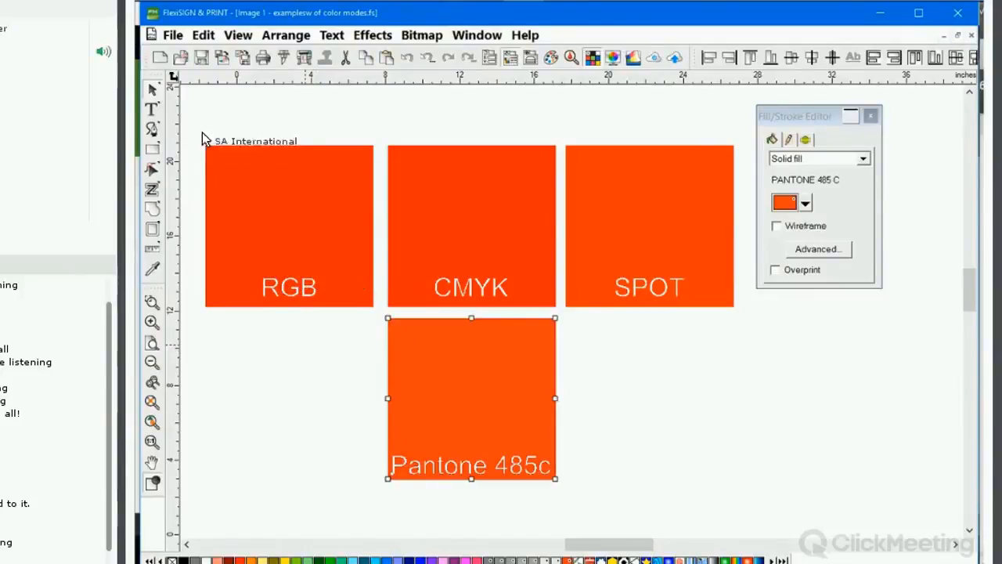
Step: View the Encapsulated PostScript export settings for the selected Pantone 485c square and leave them without exporting
left_click(169, 34)
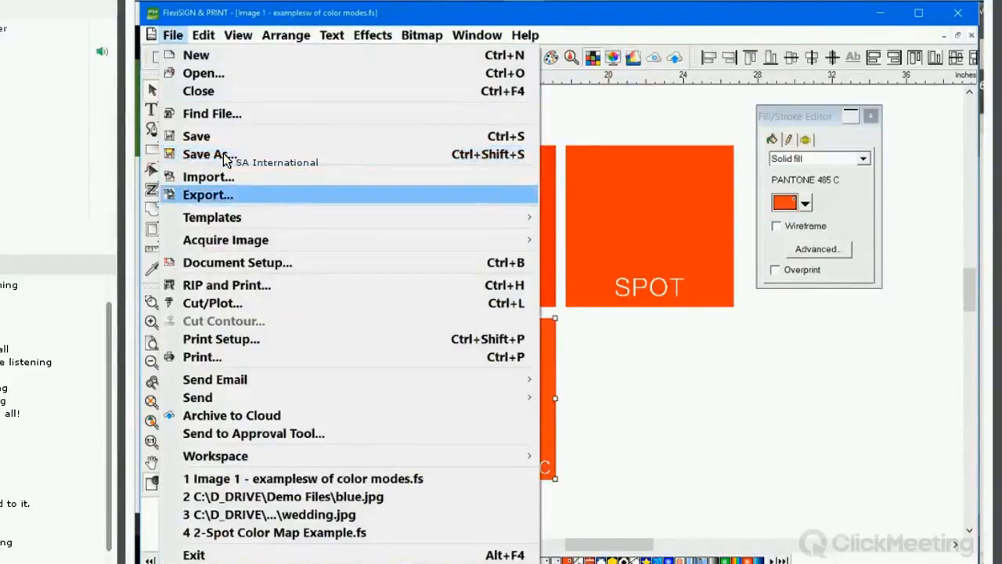
left_click(208, 194)
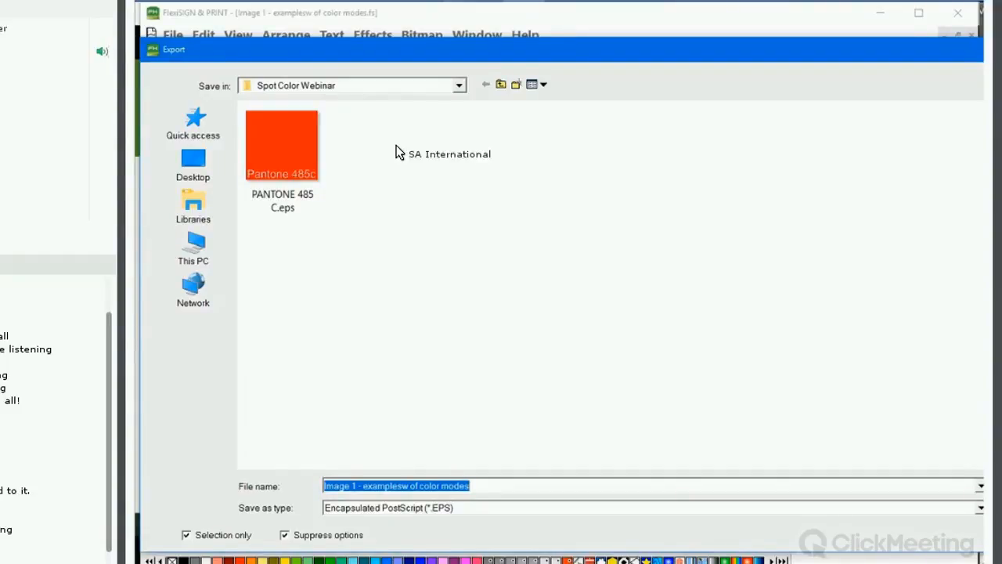
left_click(851, 400)
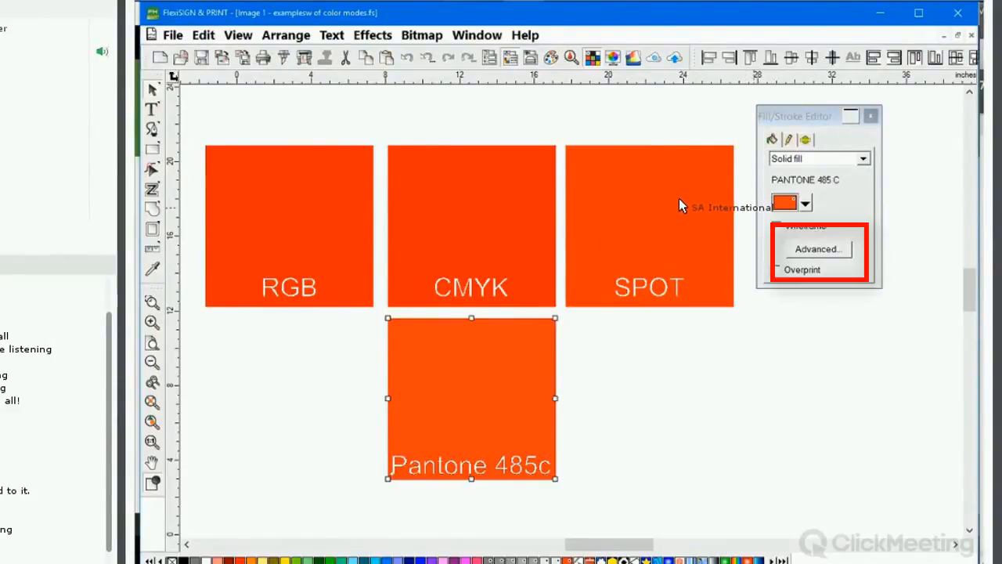
Step: Inspect the name and color mode of the Pantone 485c square's fill in its advanced color specs, leaving them unmodified
left_click(816, 250)
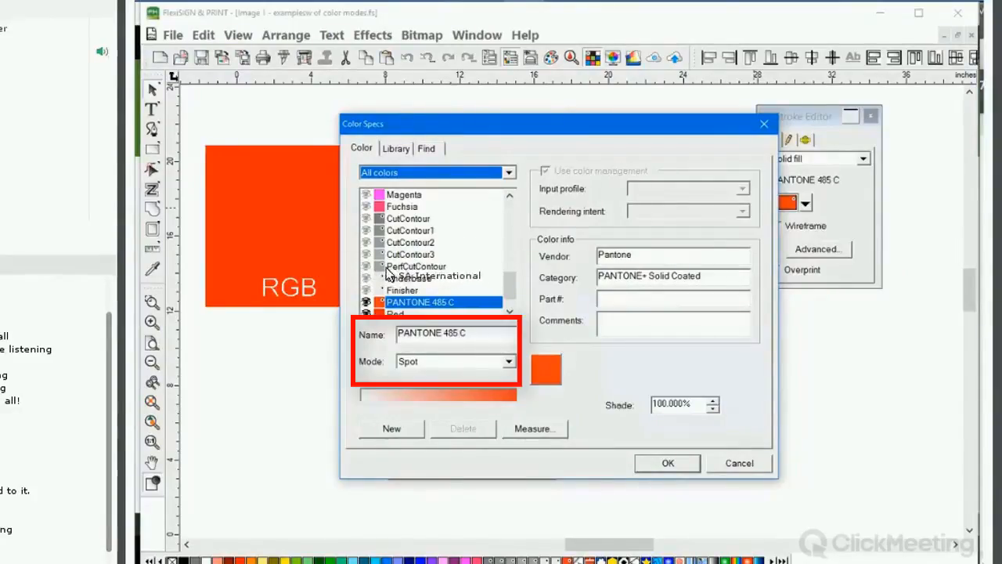
left_click_drag(468, 333, 397, 333)
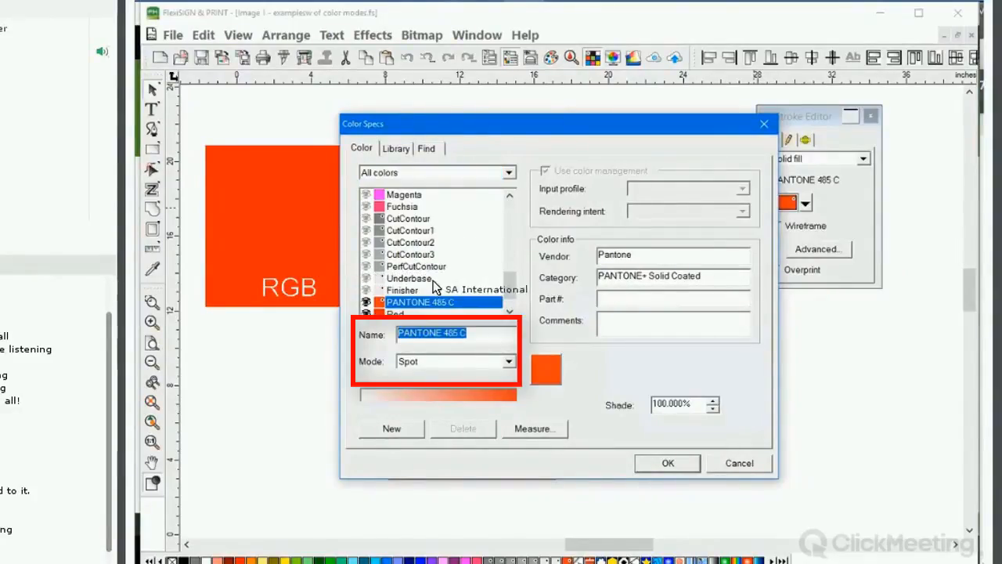
left_click(509, 362)
left_click(616, 366)
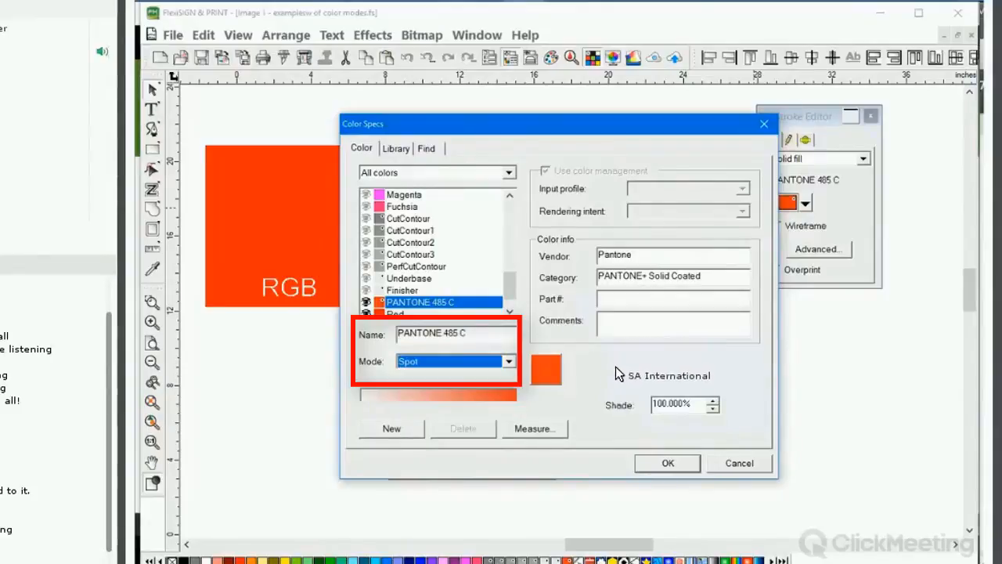
key("Escape")
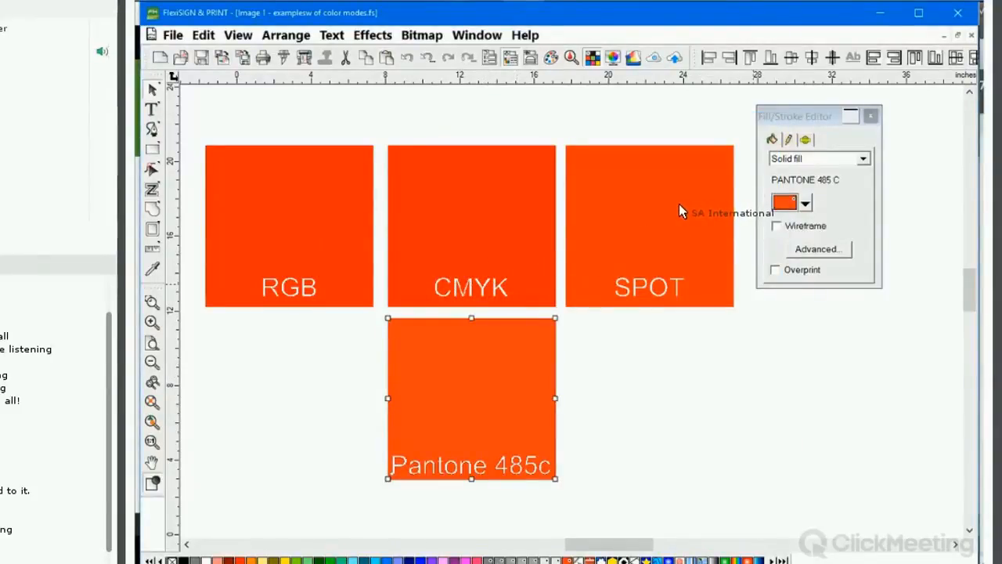
left_click(818, 249)
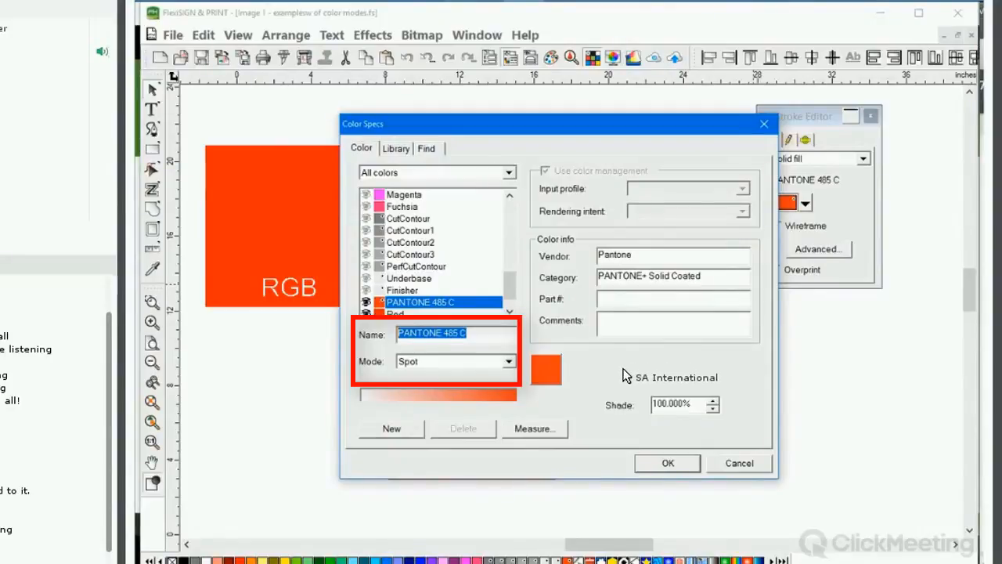
key("Escape")
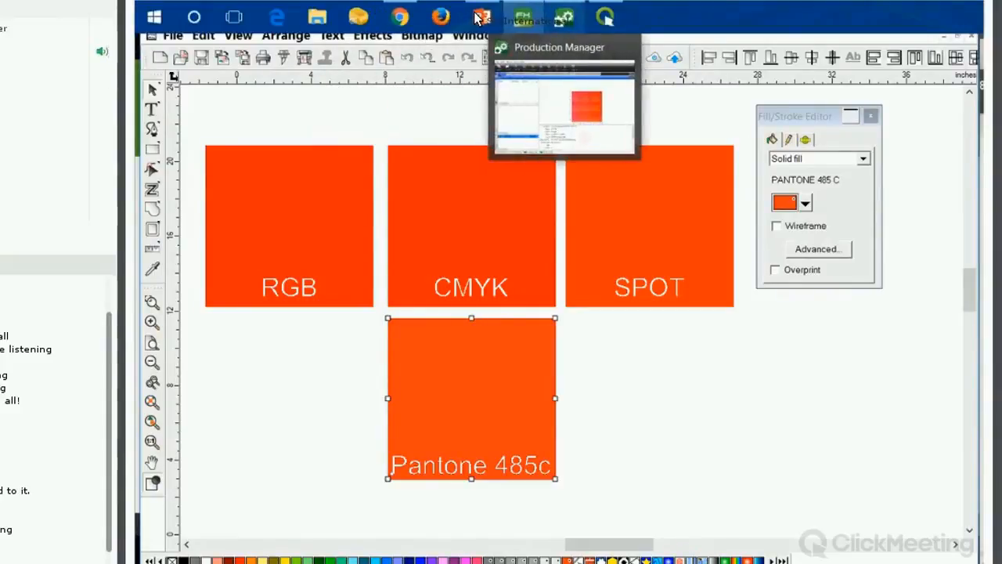
Step: Switch to Production Manager and open the default job properties of the Mutoh VJ-1638 setup
left_click(522, 18)
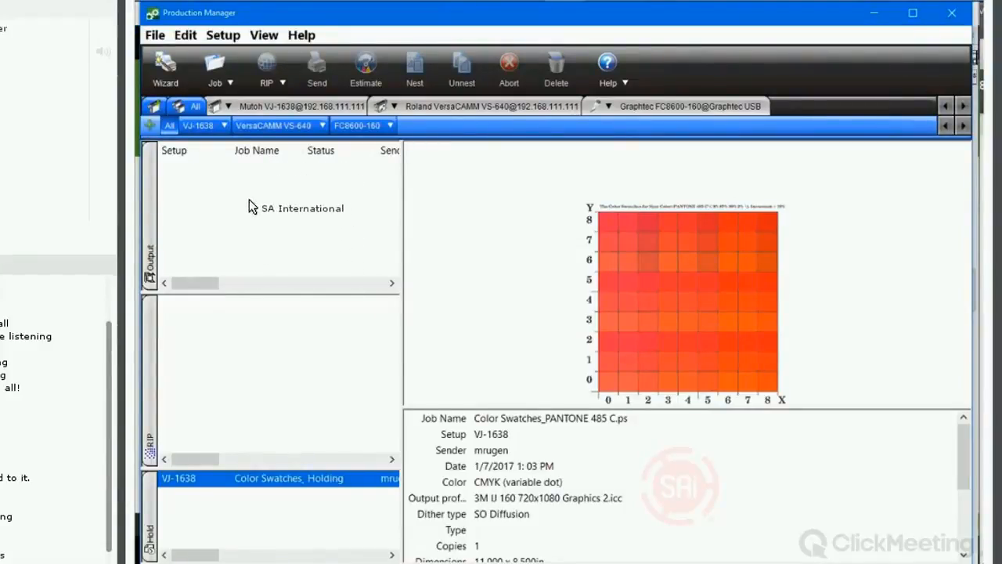
left_click(264, 100)
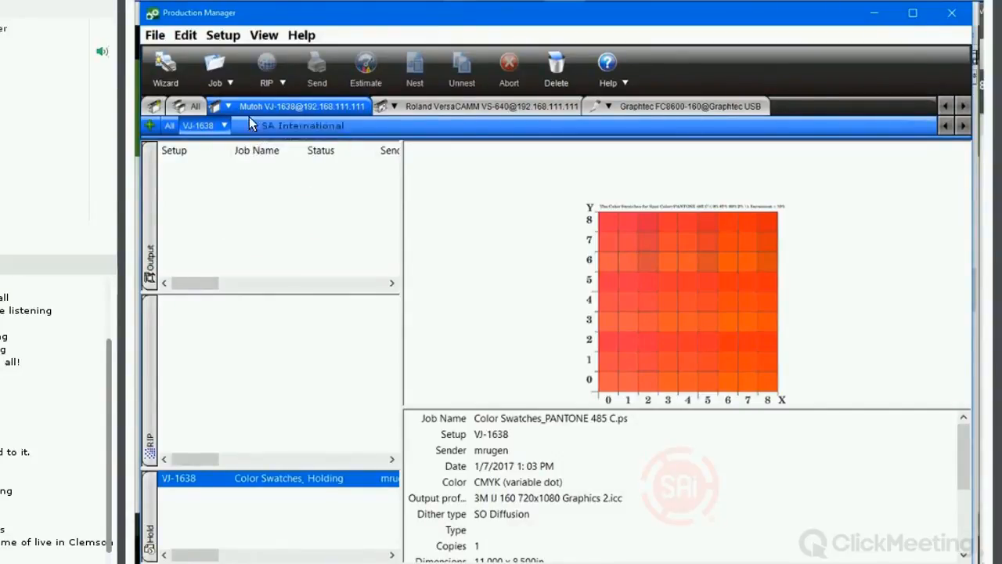
left_click(209, 36)
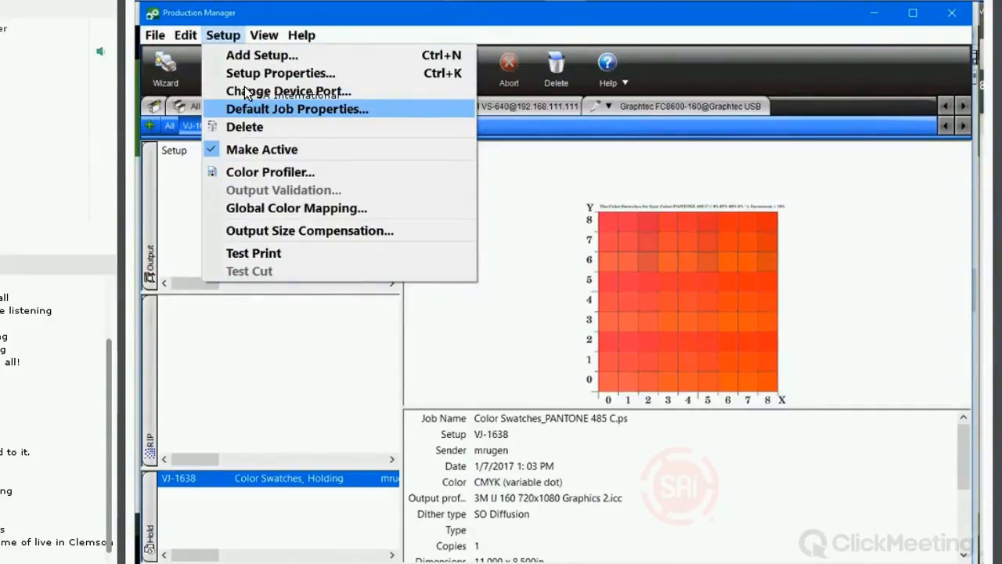
left_click(243, 109)
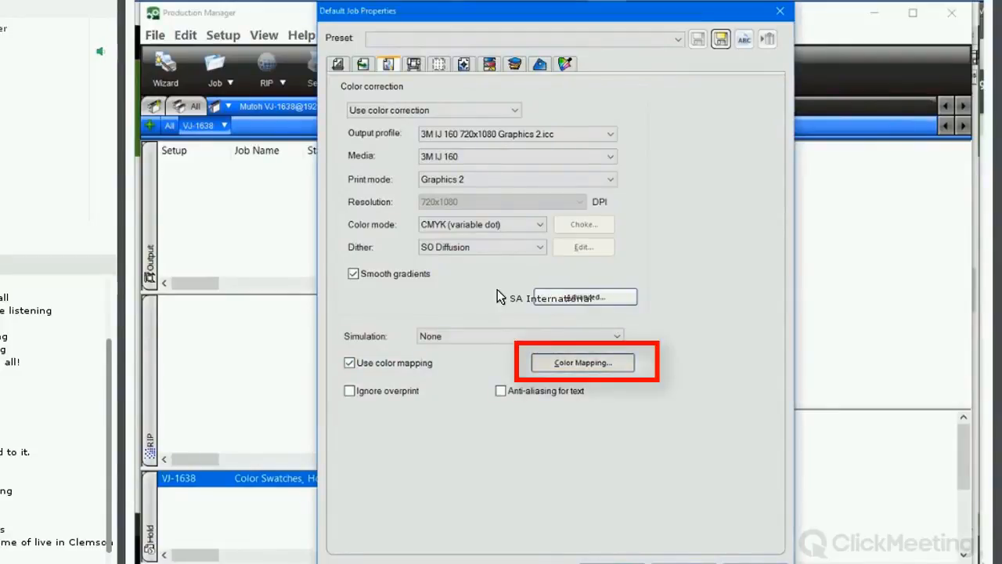
Step: Import the spot color from PANTONE 485 C.eps into the VJ-1638 custom color mapping and widen the Color Name column
left_click(583, 362)
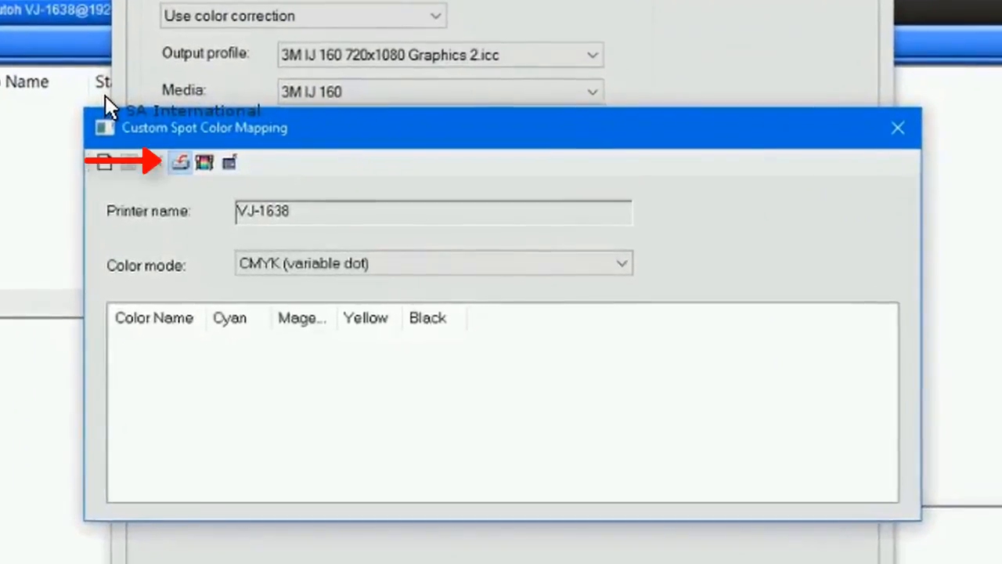
left_click(182, 162)
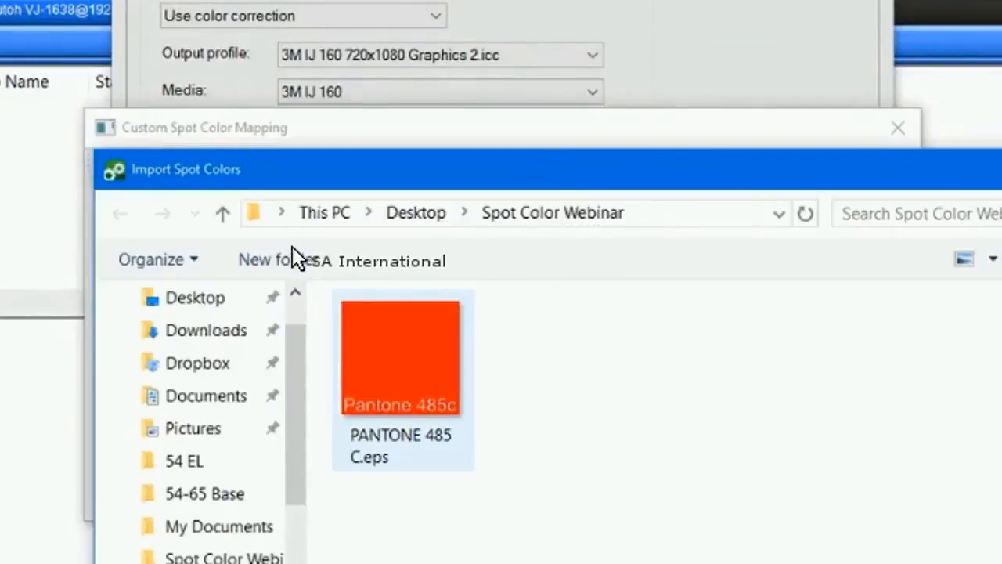
left_click(403, 376)
left_click_drag(376, 172, 314, 38)
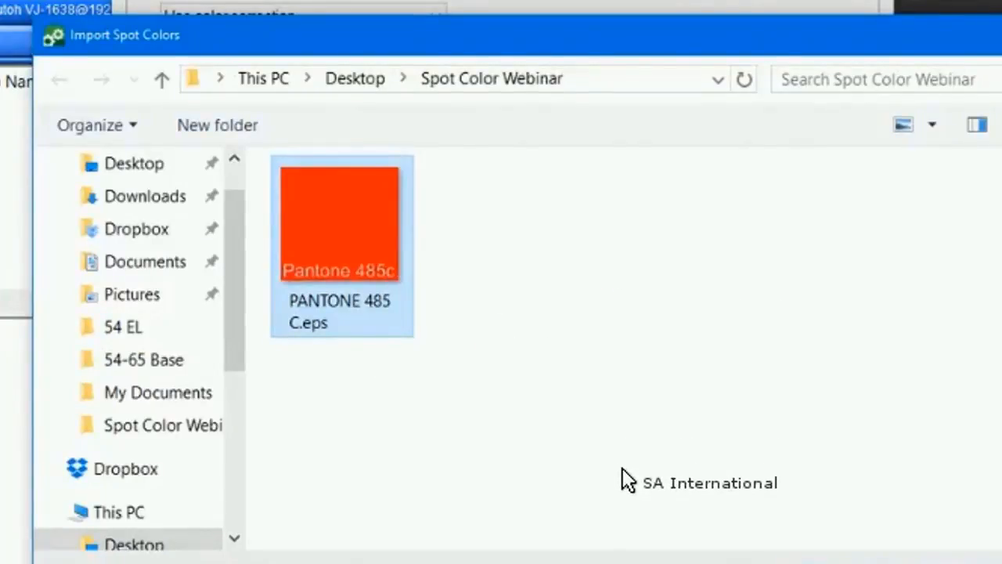
key("Escape")
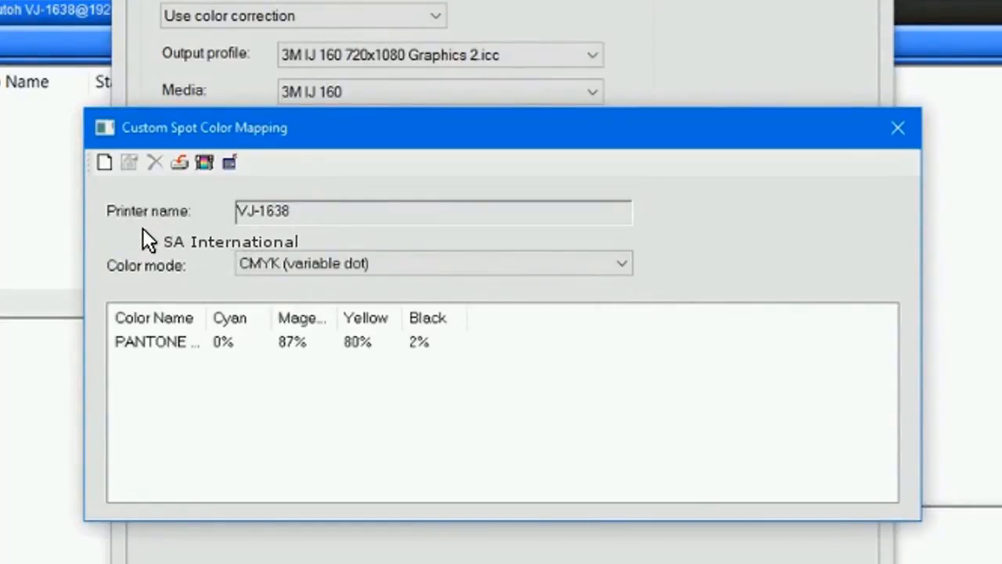
left_click_drag(205, 318, 275, 318)
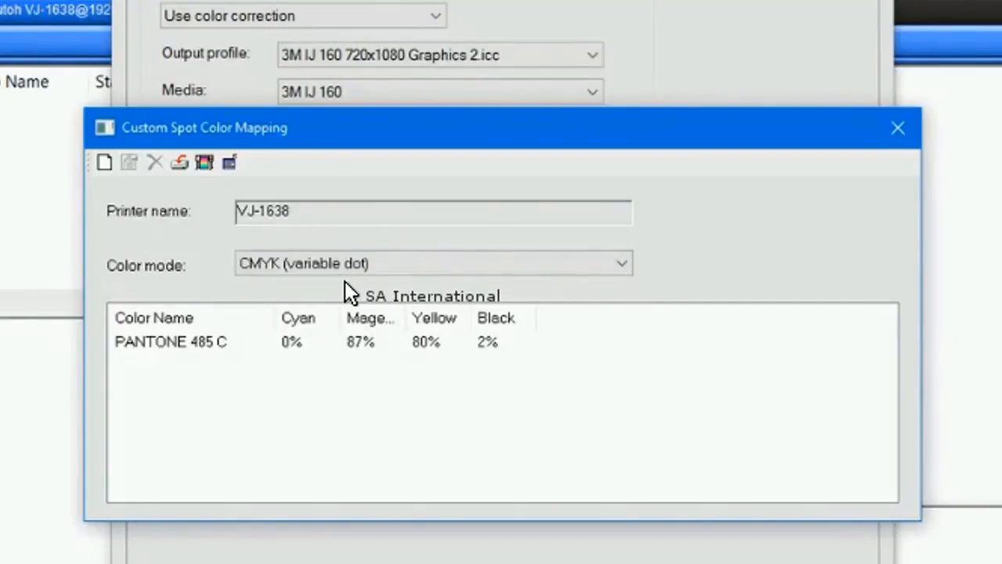
Step: Try a 10% swatch increment for the PANTONE 485 C mapping, cancel the edit, and close the color mapping and default job properties
left_click(171, 341)
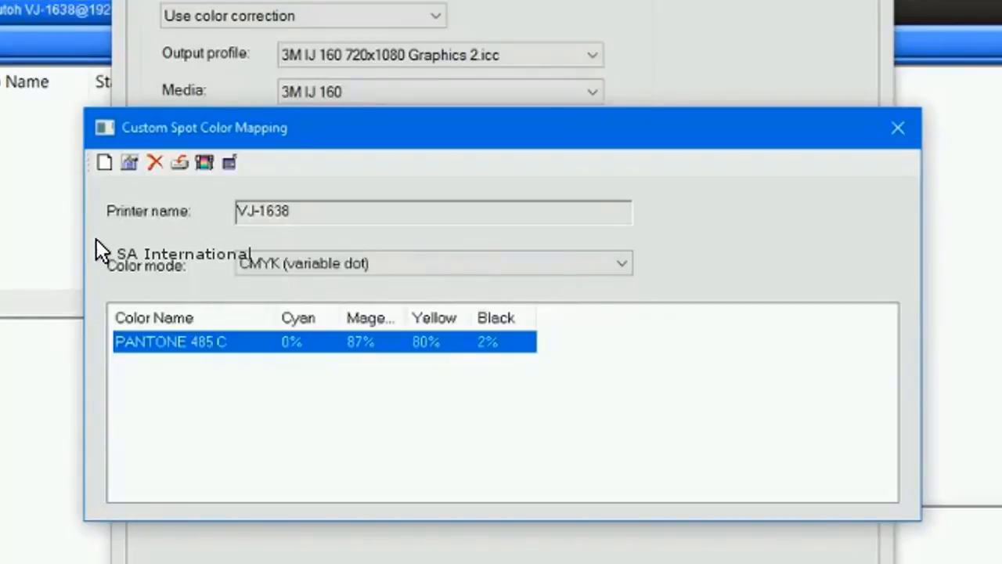
double_click(171, 342)
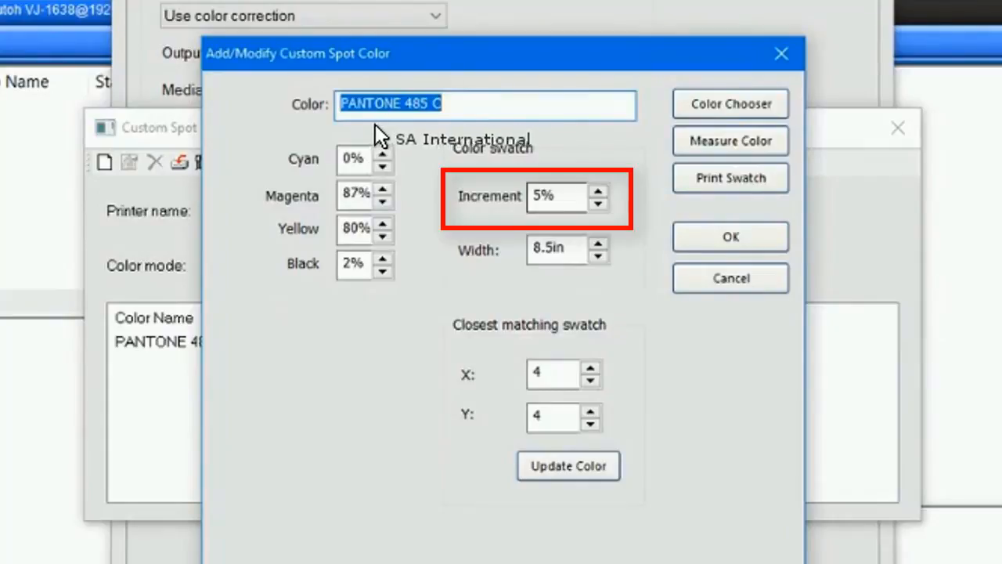
key("Tab")
type("1")
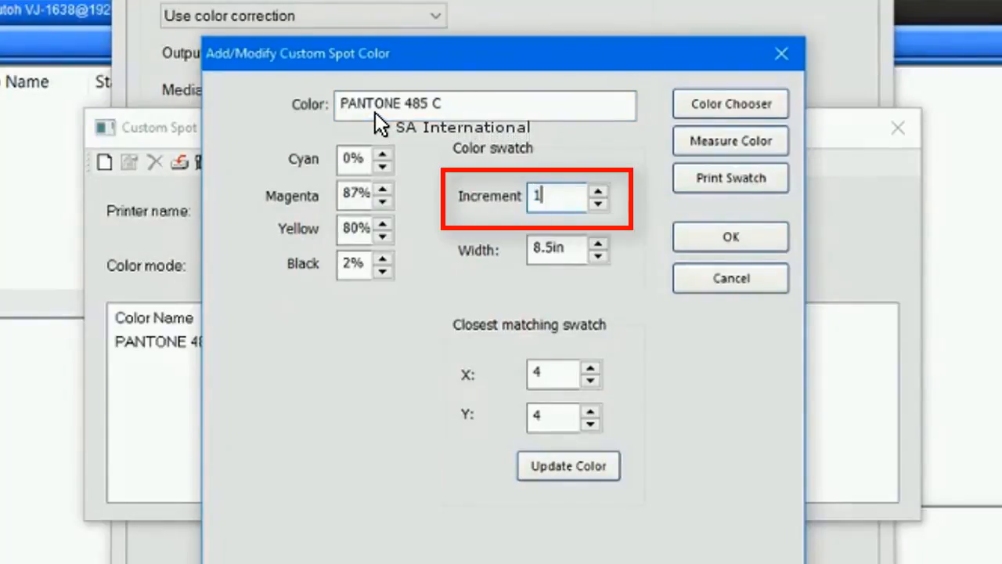
key("Tab")
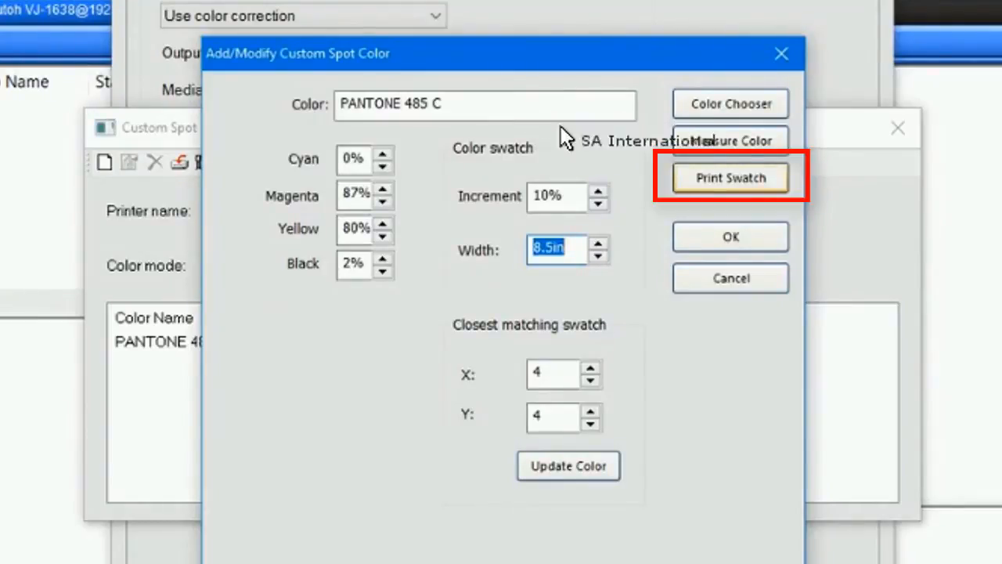
left_click(731, 279)
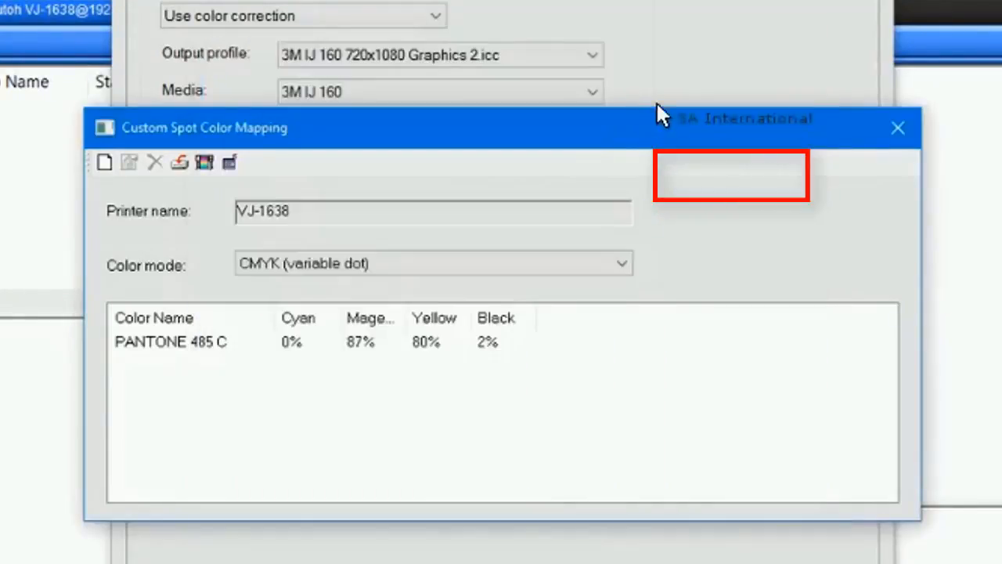
left_click(897, 127)
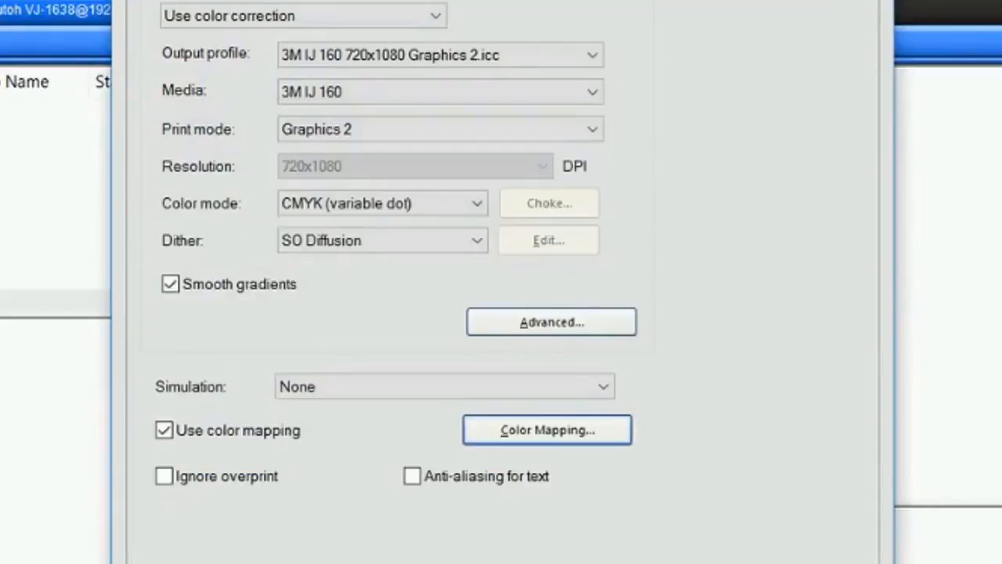
key("Escape")
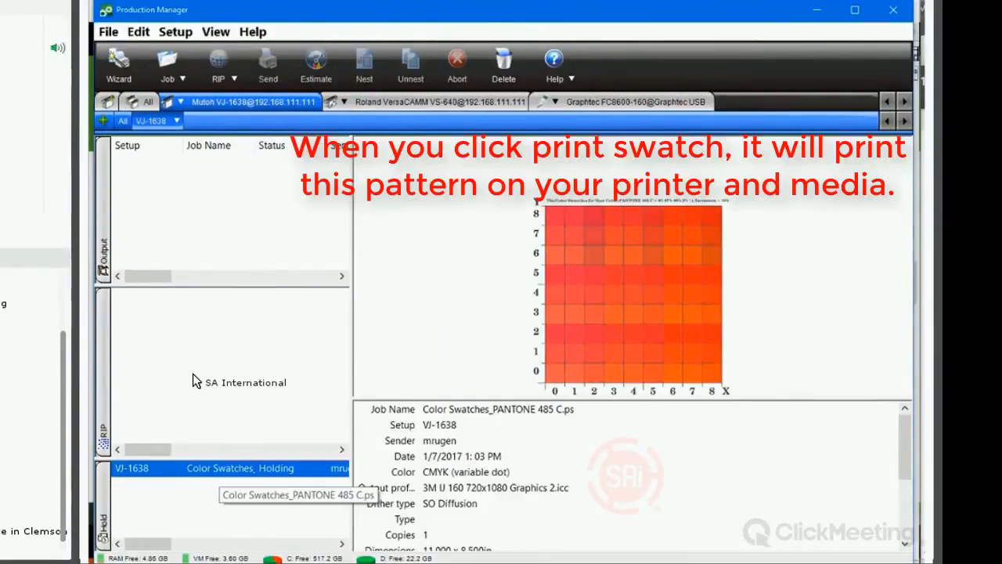
Step: Try enlarging the swatch chart to about 404% in the held Color Swatches_PANTONE 485 C.ps job's properties, and close them
double_click(217, 469)
left_click_drag(546, 78, 409, 17)
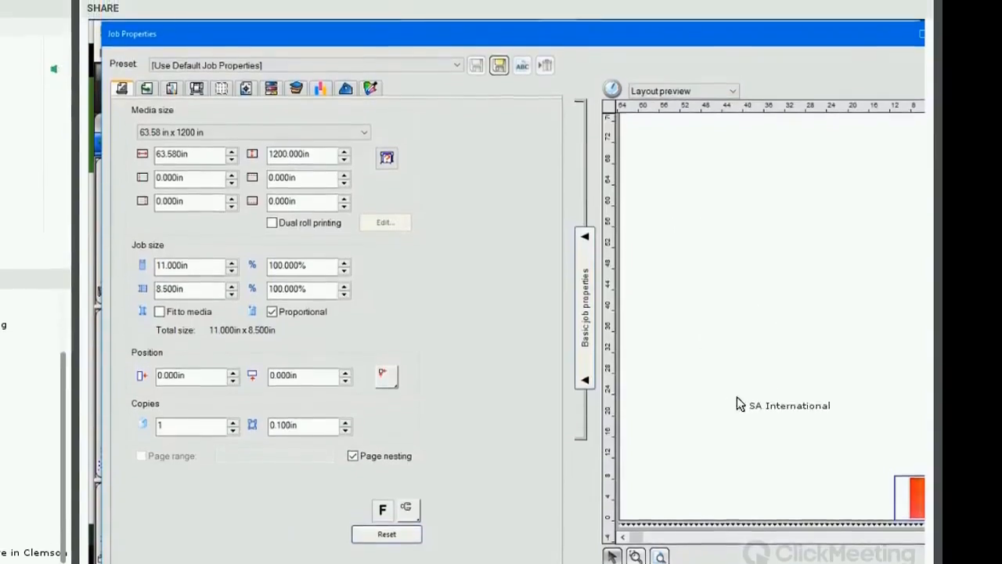
left_click_drag(919, 498, 909, 462)
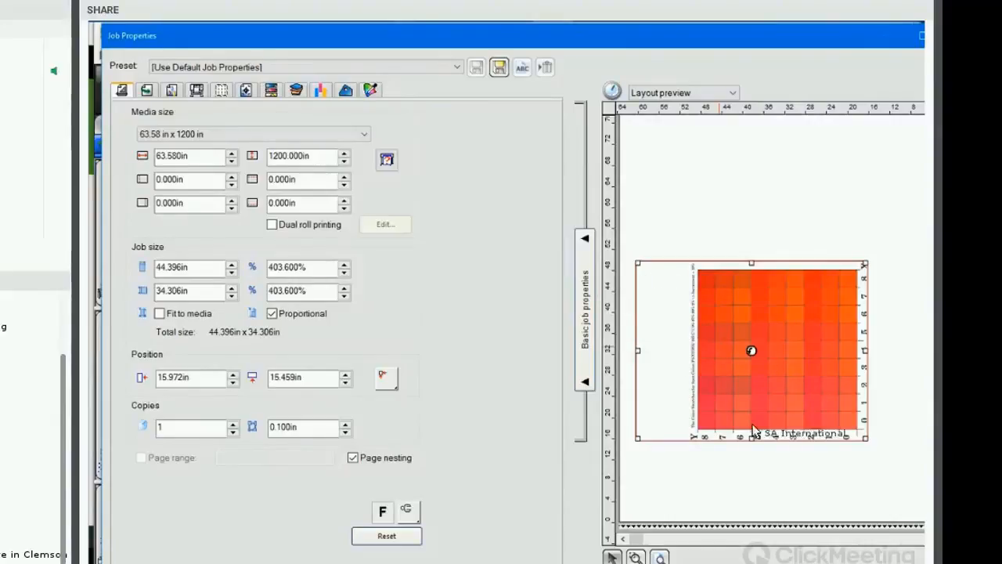
key("Escape")
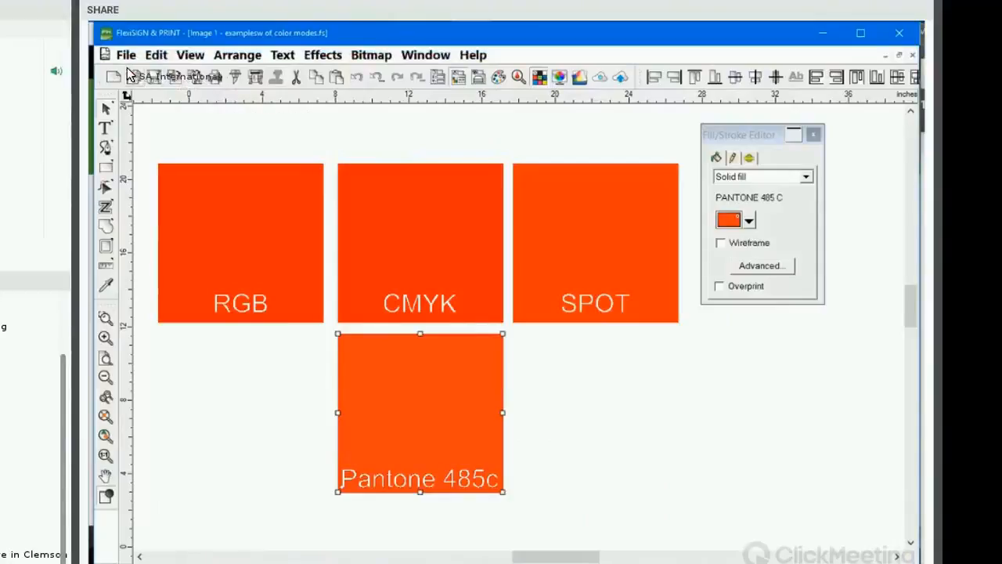
Step: Open 2-Spot Color Map Example.fs in FlexiSIGN & PRINT to view the swatch chart, and switch back to Production Manager
left_click(132, 75)
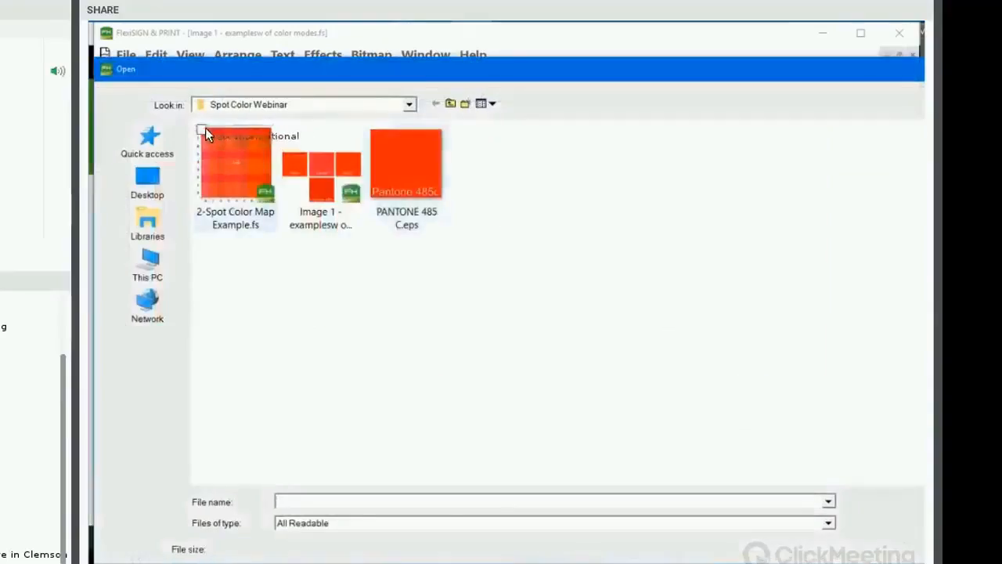
double_click(202, 126)
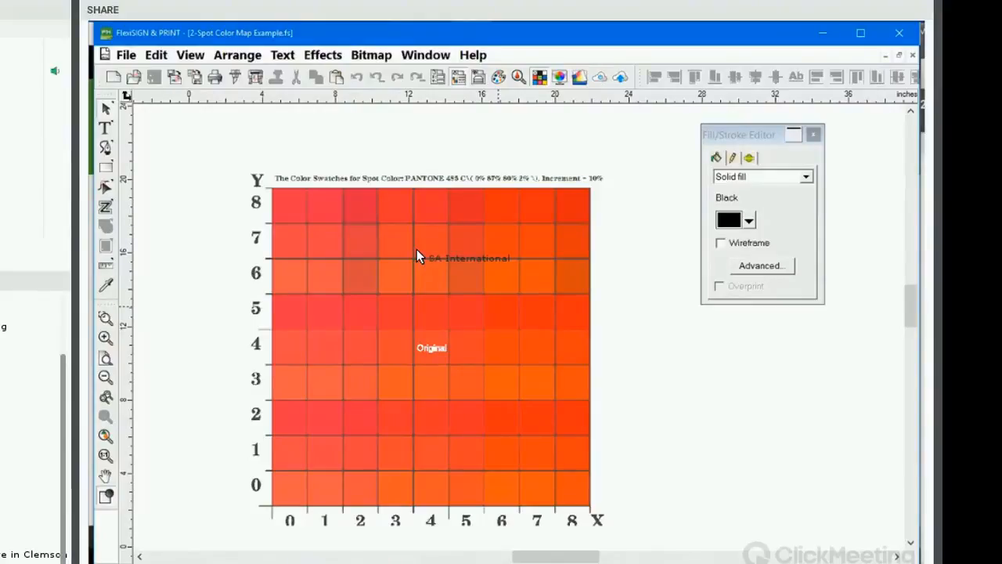
mouse_move(413, 30)
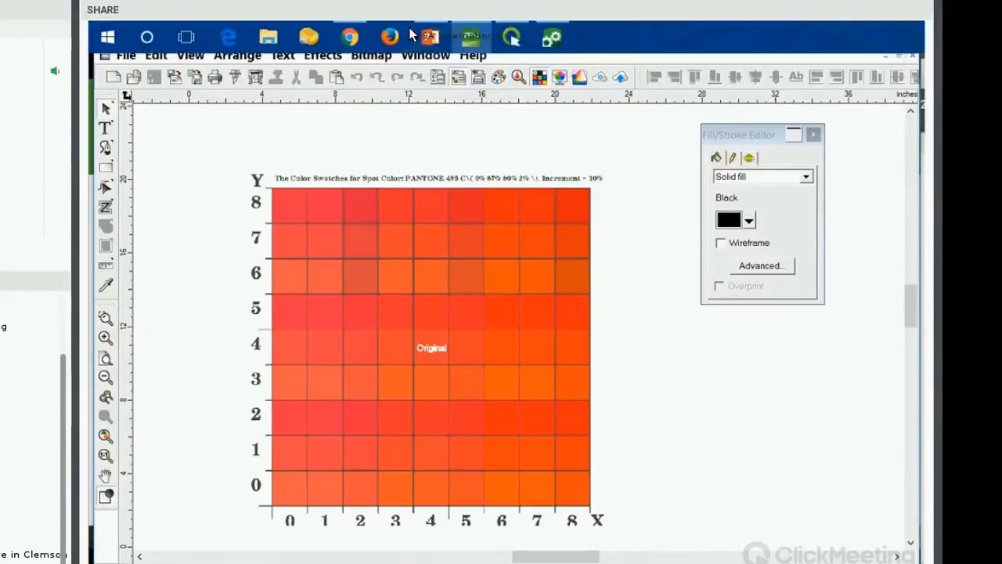
left_click(469, 37)
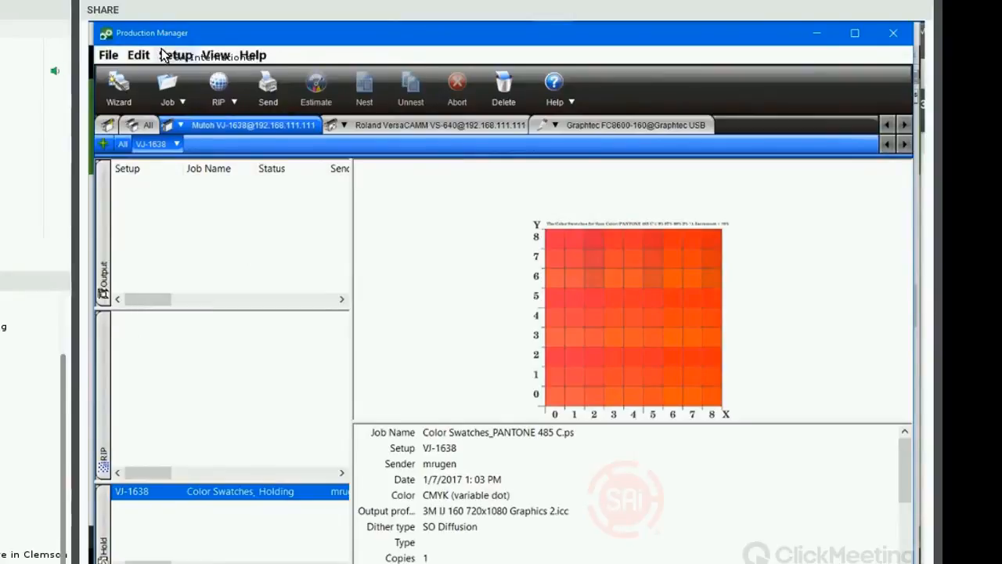
Step: Open the PANTONE 485 C entry in the VJ-1638 custom spot color mapping and set its closest matching swatch to X 6, Y 5
left_click(173, 56)
left_click(205, 127)
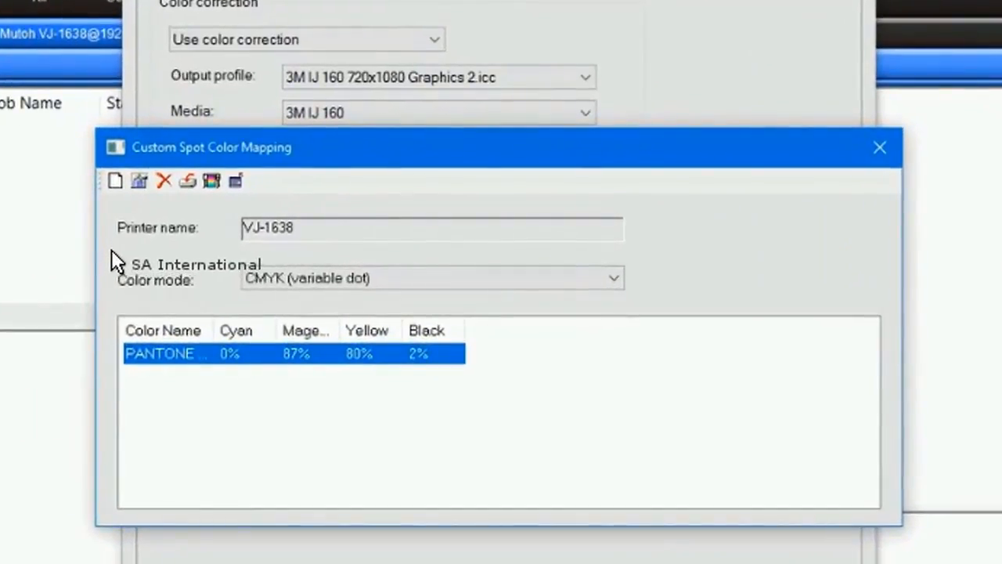
left_click(140, 181)
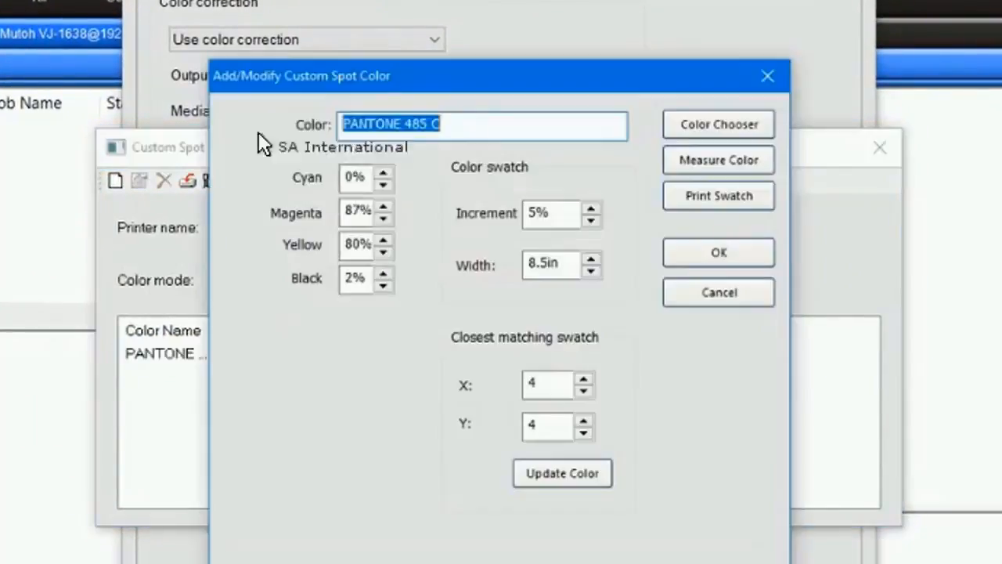
left_click_drag(358, 72, 311, 9)
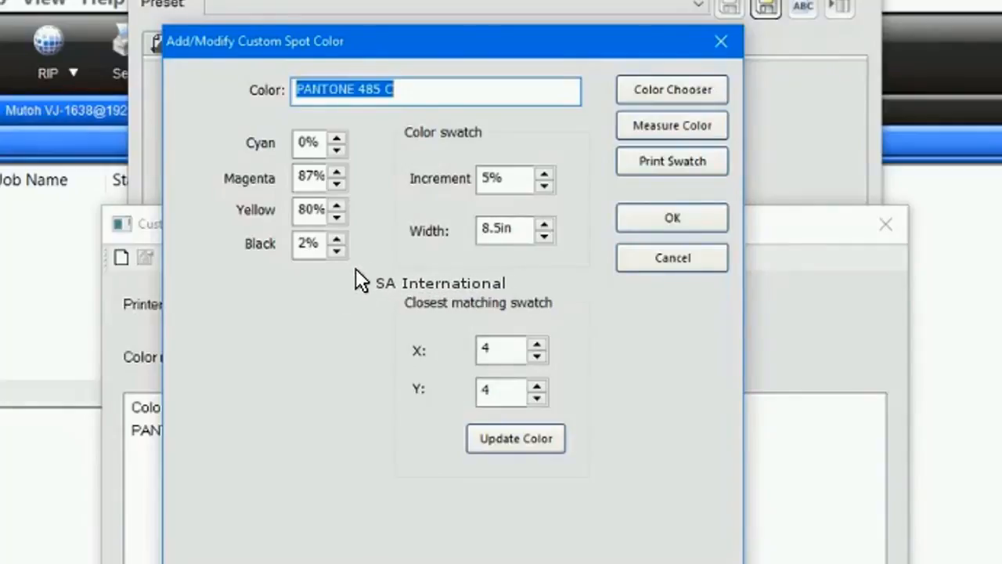
key("Tab")
type("6")
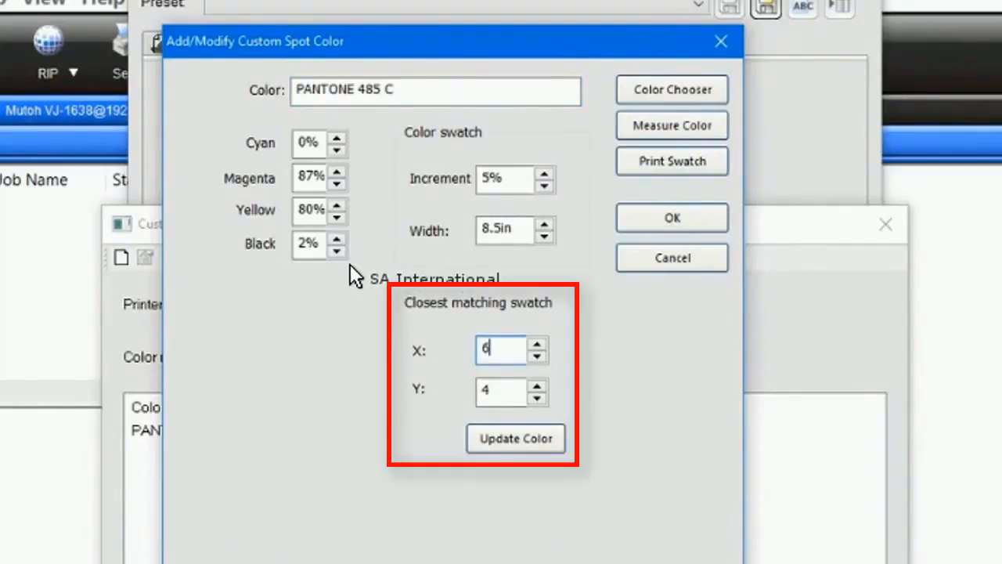
key("Tab")
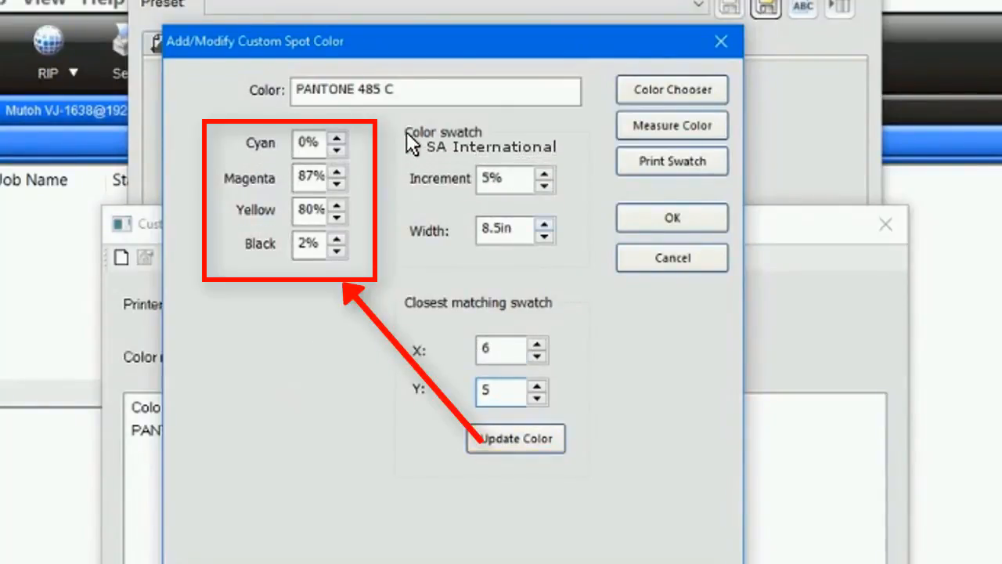
Step: Set the swatch increment to 10%, update PANTONE 485 C from the matching swatch, accept the edit, and close the custom spot color mapping
left_click(544, 173)
left_click(544, 173)
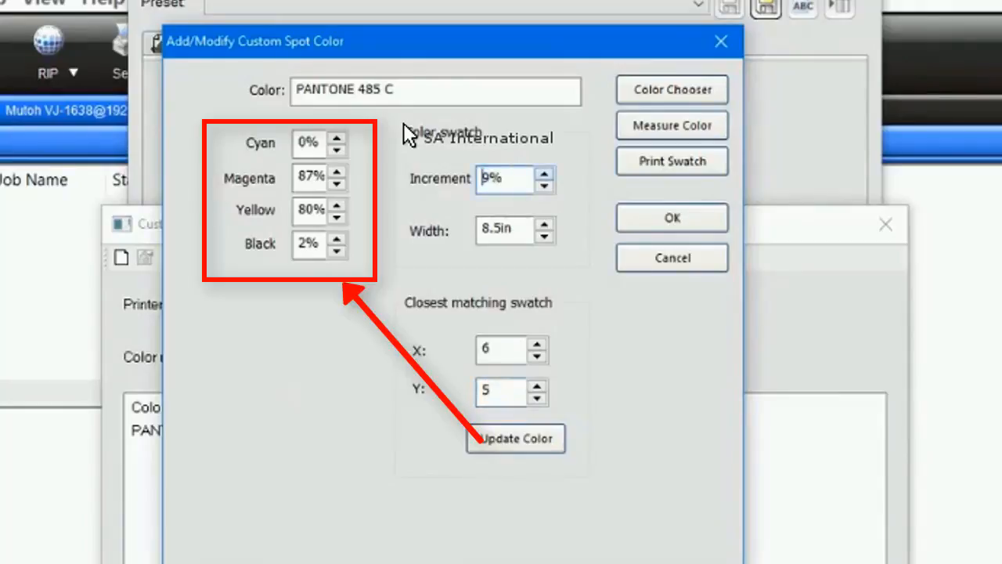
left_click(544, 173)
left_click(544, 186)
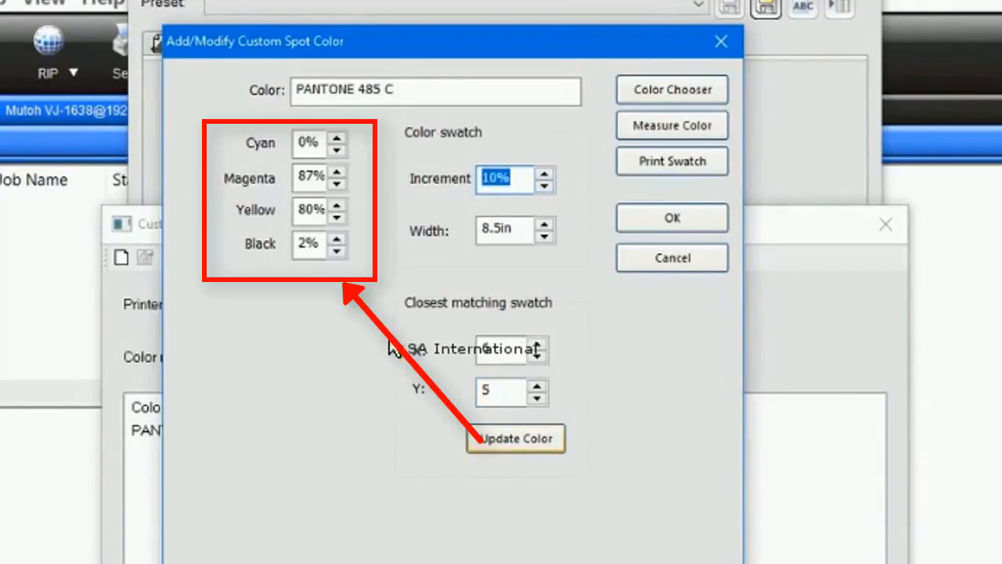
left_click(516, 438)
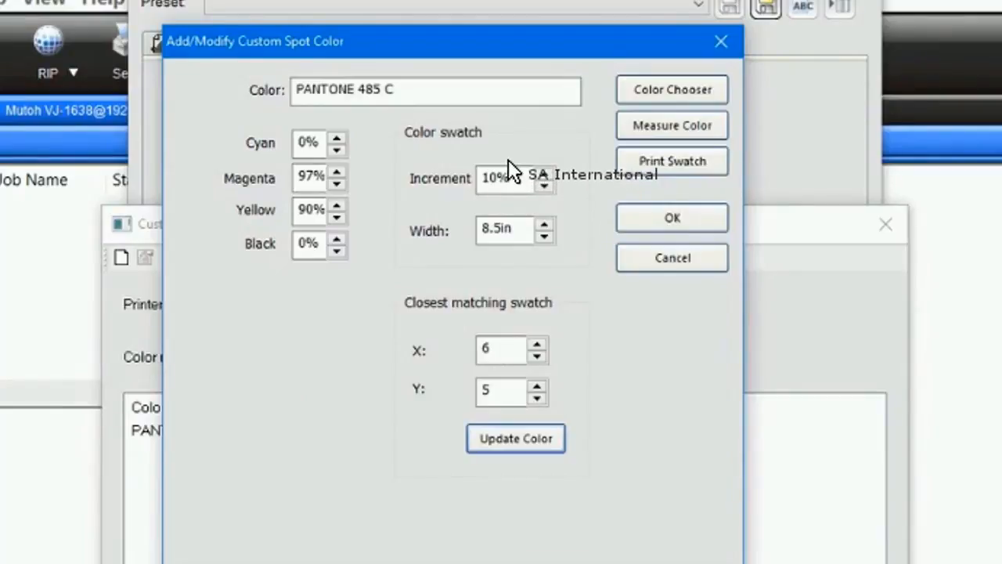
left_click(672, 218)
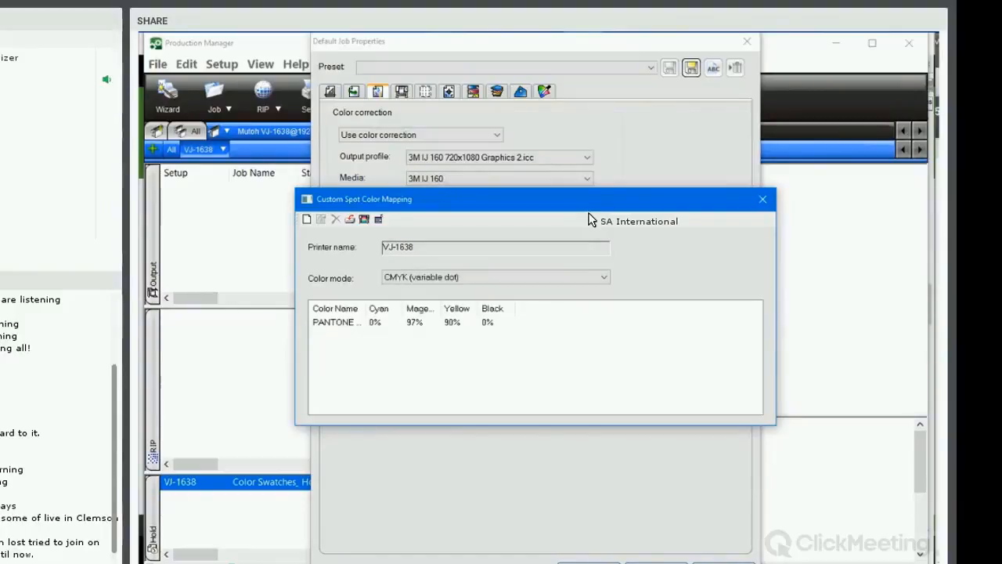
left_click(762, 199)
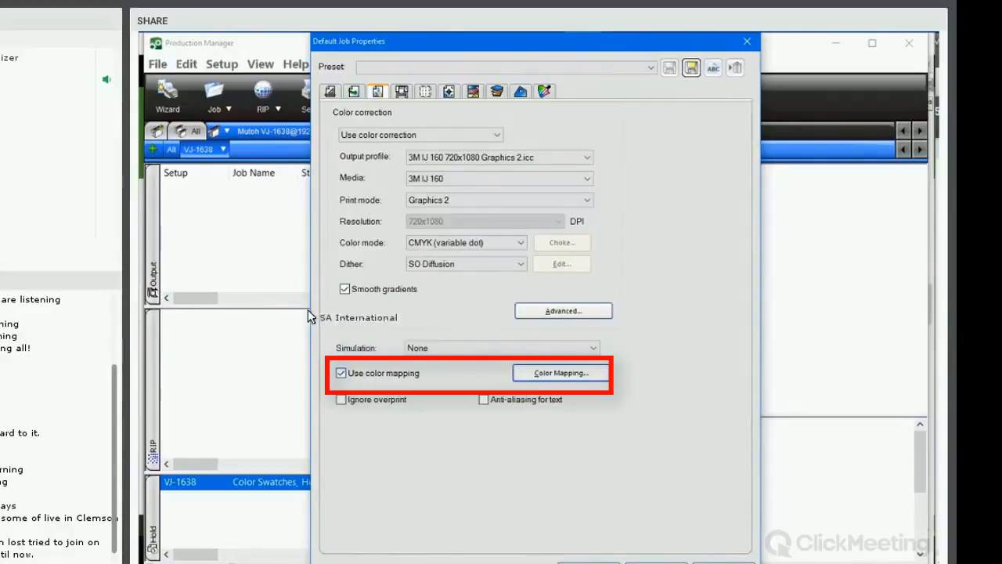
Step: Leave color mapping enabled and save the default job settings, with the Tile tab included, as a preset named "spot color"
left_click(343, 371)
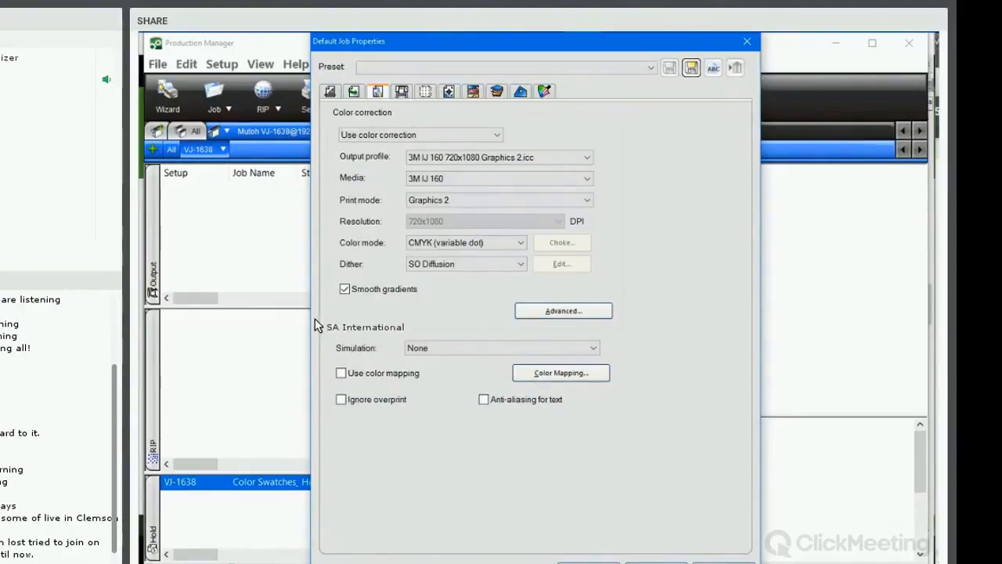
left_click(342, 373)
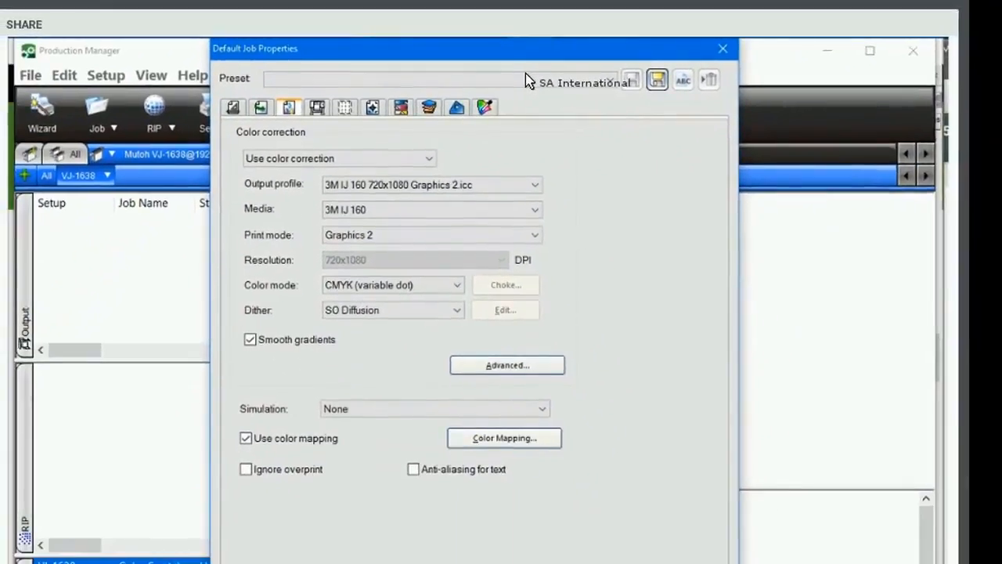
left_click(869, 133)
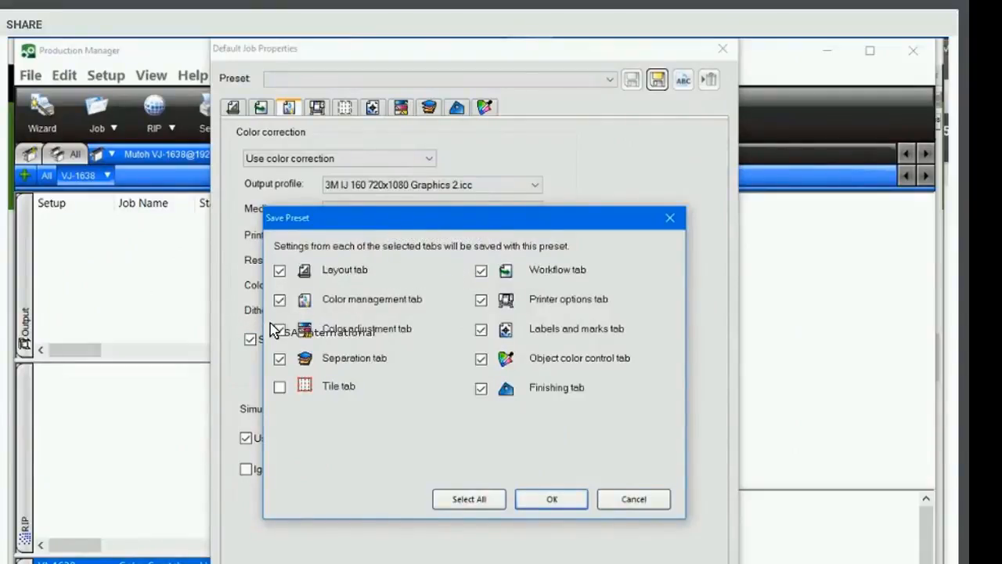
left_click(280, 386)
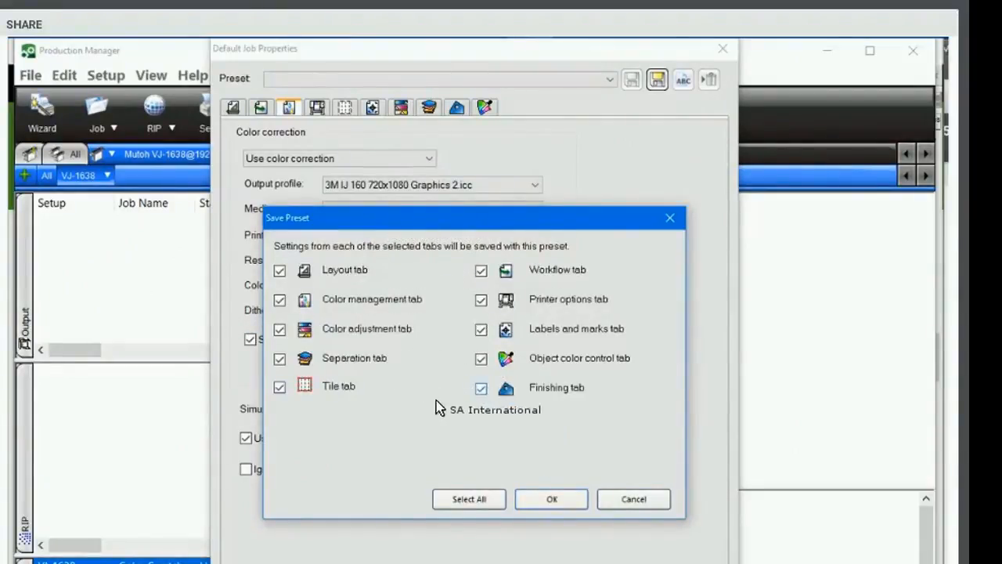
key("Return")
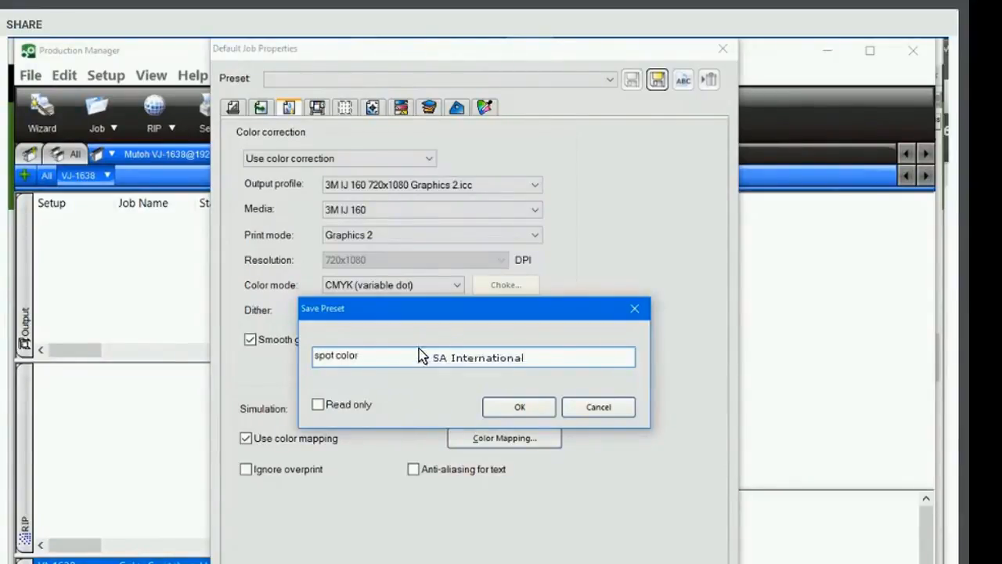
key("Return")
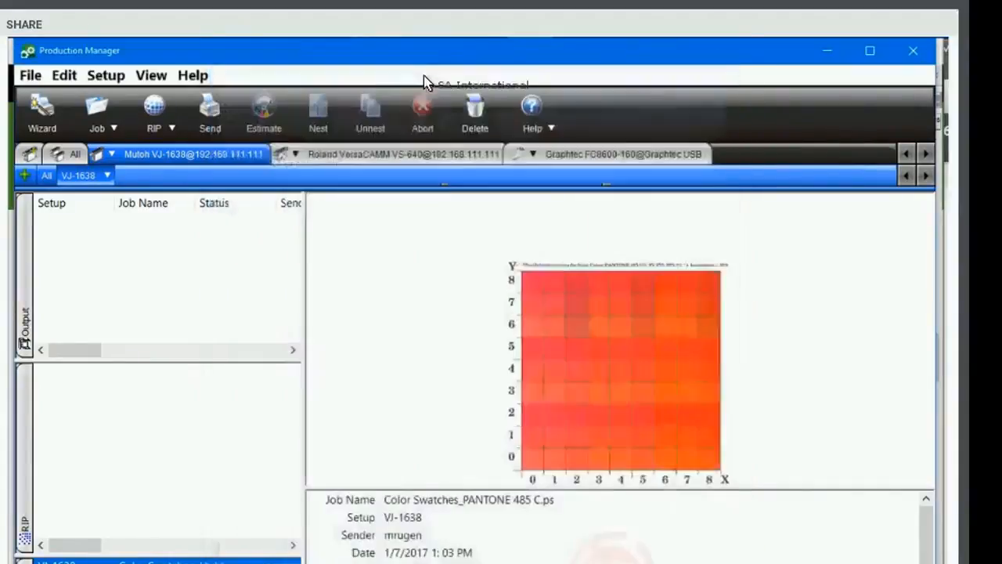
Step: Switch to FlexiSIGN & PRINT, open RIP and Print keeping its own color settings, check the available output presets, and close it without printing
mouse_move(368, 53)
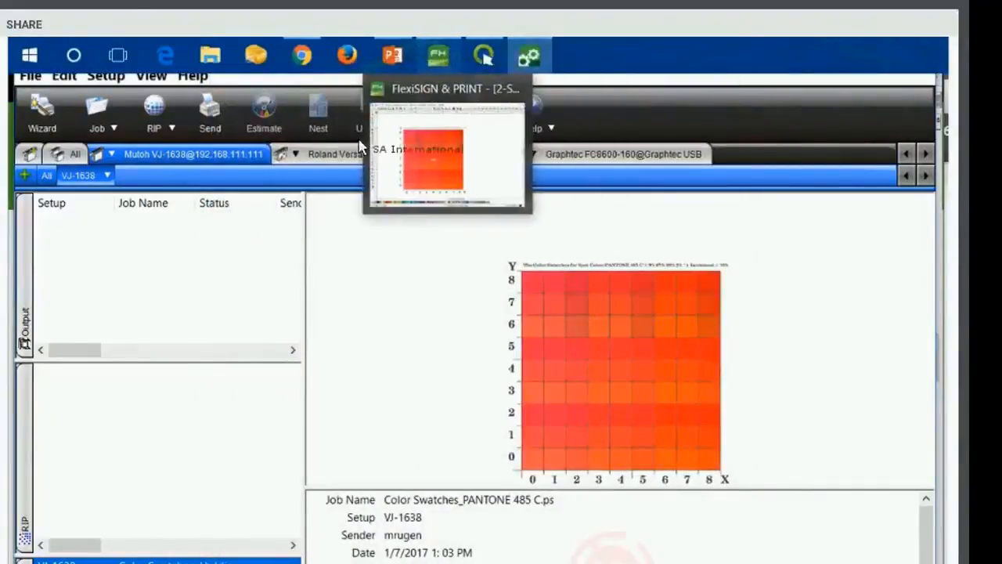
left_click(367, 145)
left_click(312, 268)
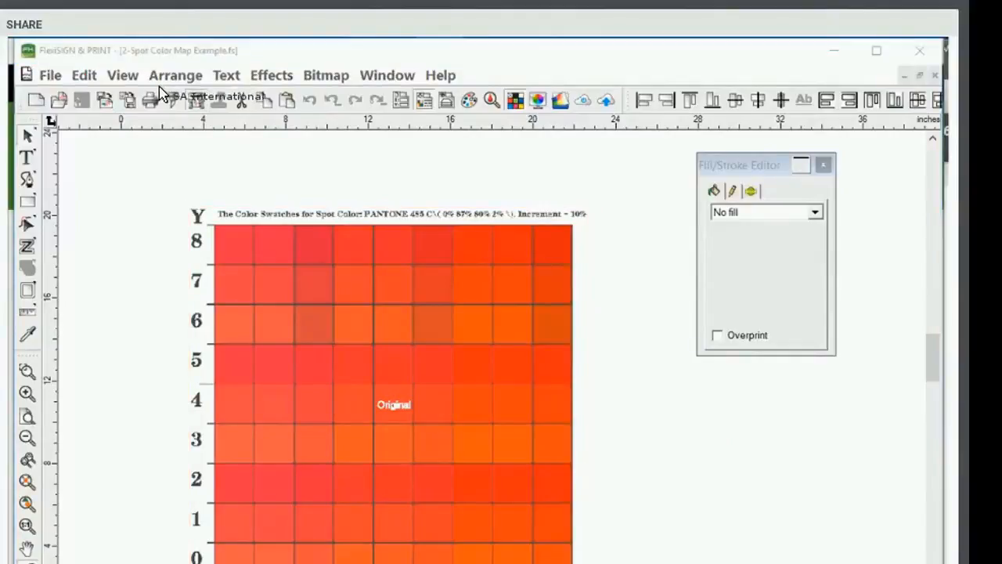
left_click(172, 101)
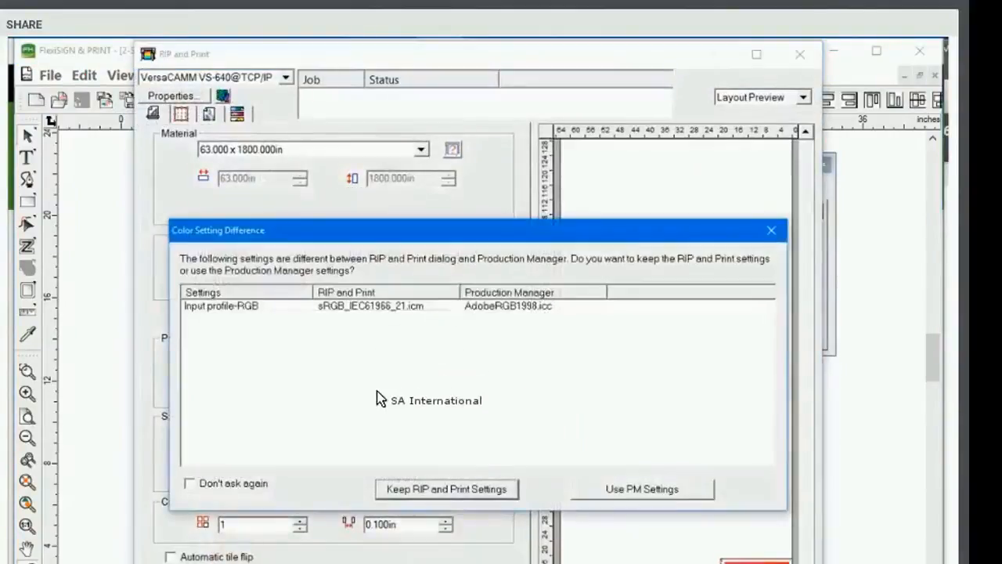
key("Return")
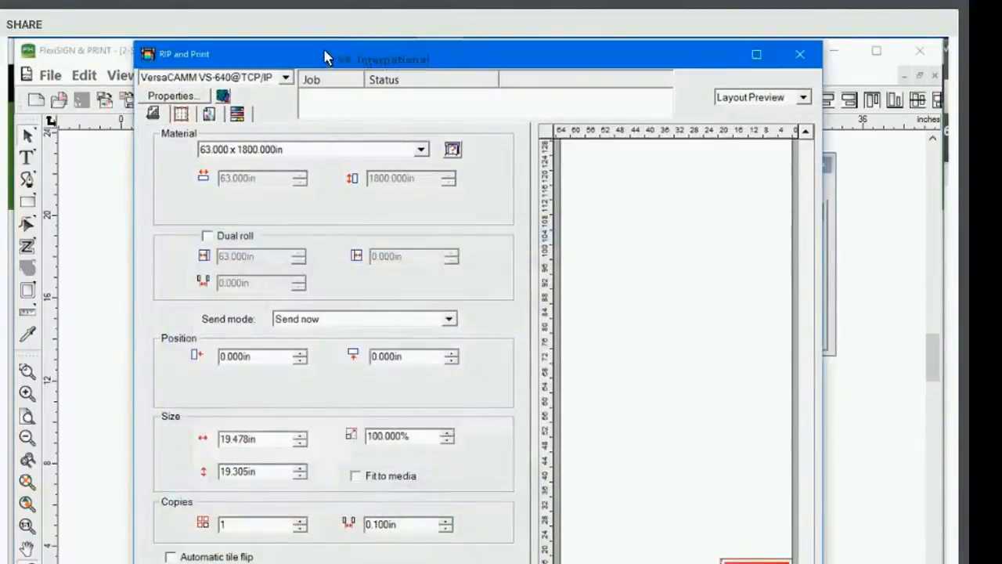
left_click_drag(306, 57, 288, 55)
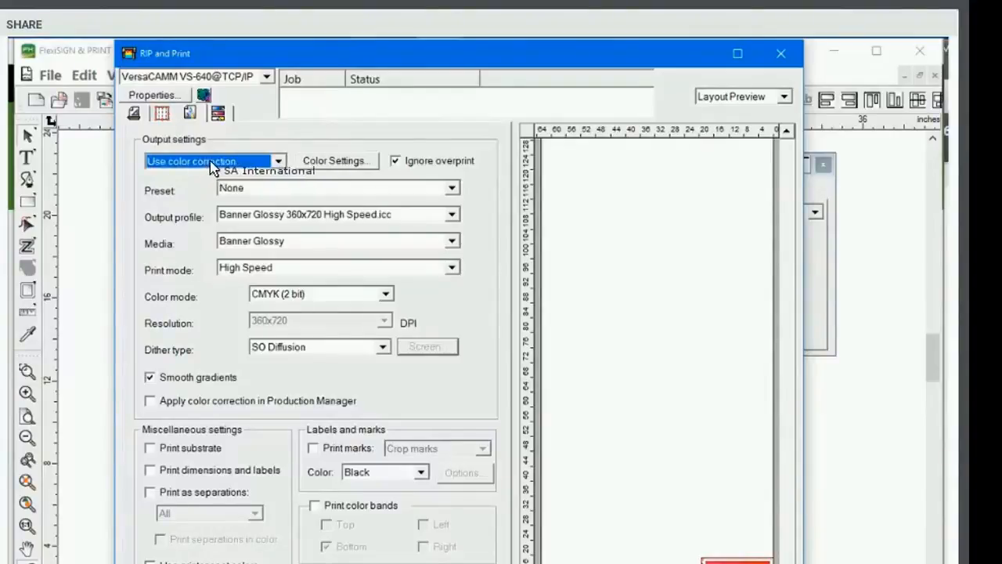
left_click(247, 187)
left_click(297, 203)
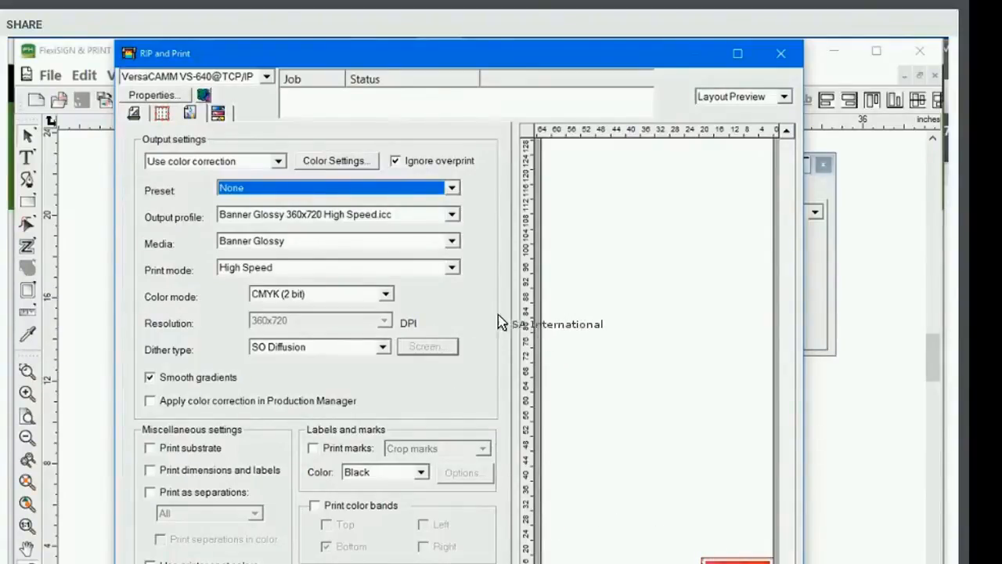
key("Escape")
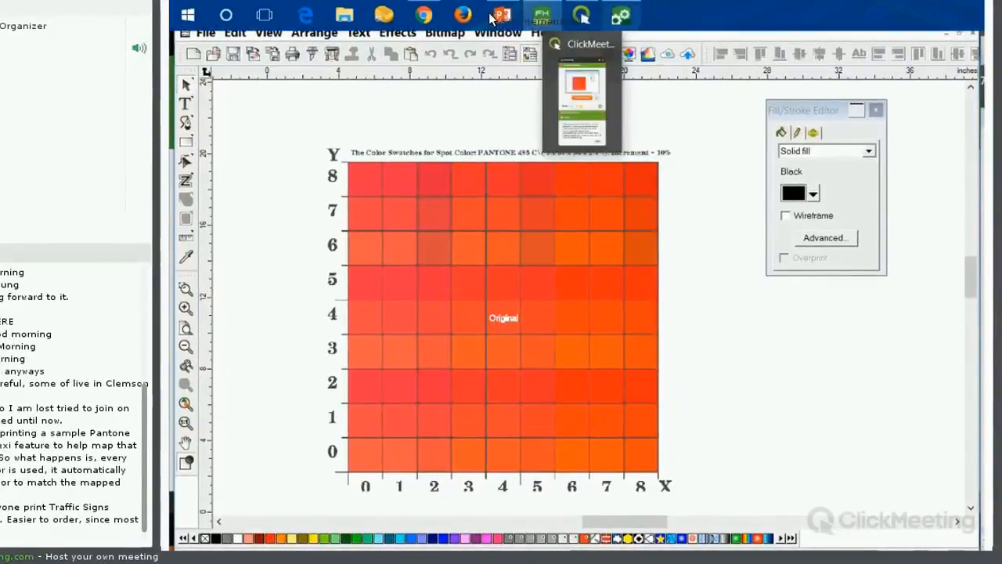
Step: Switch to the Spot Color Mapping.pptx slide show in PowerPoint and go to the General Color Modes in Flexi slide
mouse_move(494, 18)
left_click(474, 128)
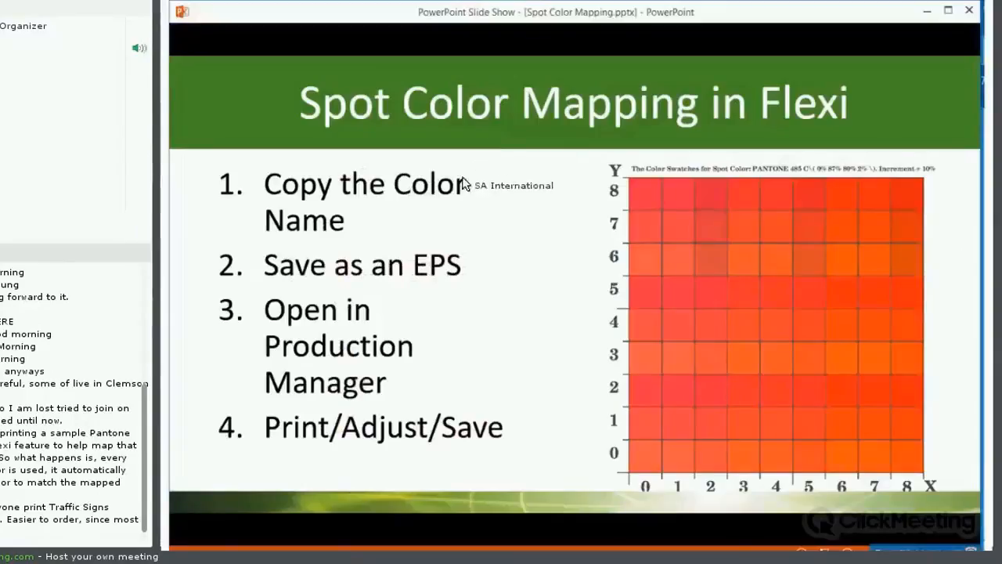
left_click(466, 125)
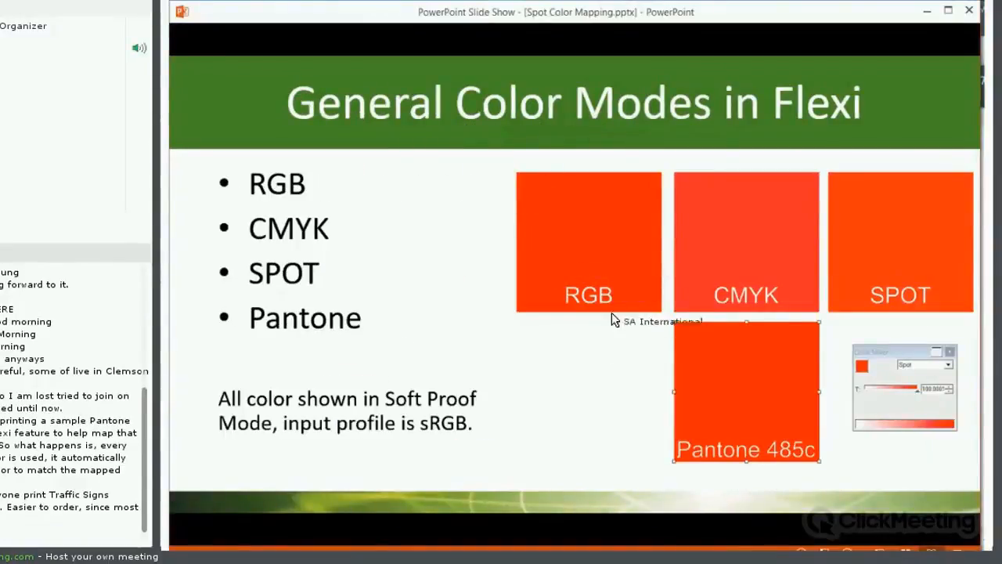
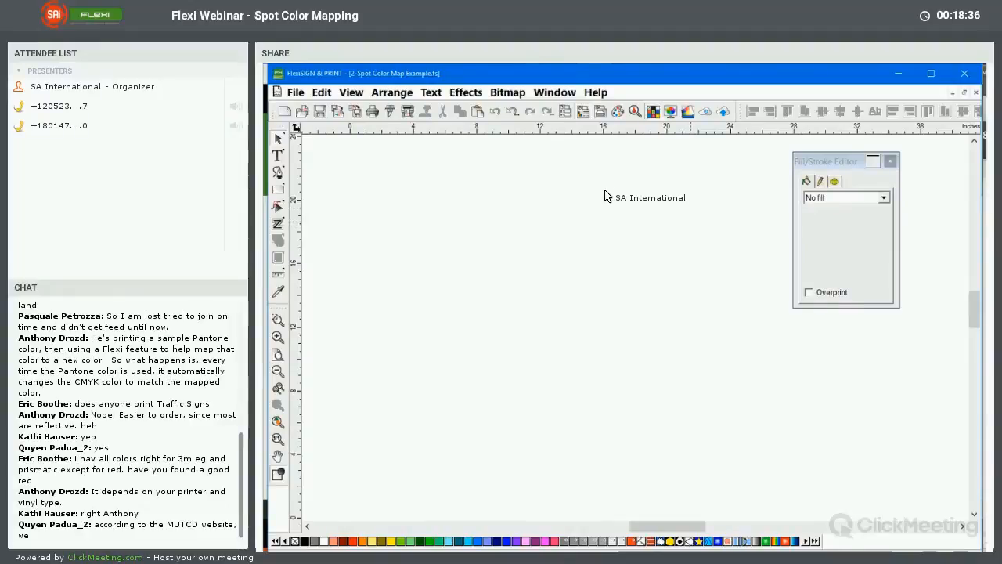
Step: Locate the Soft Proof option among the view commands of 2-Spot Color Map Example.fs in FlexiSIGN & PRINT without changing it
left_click(973, 461)
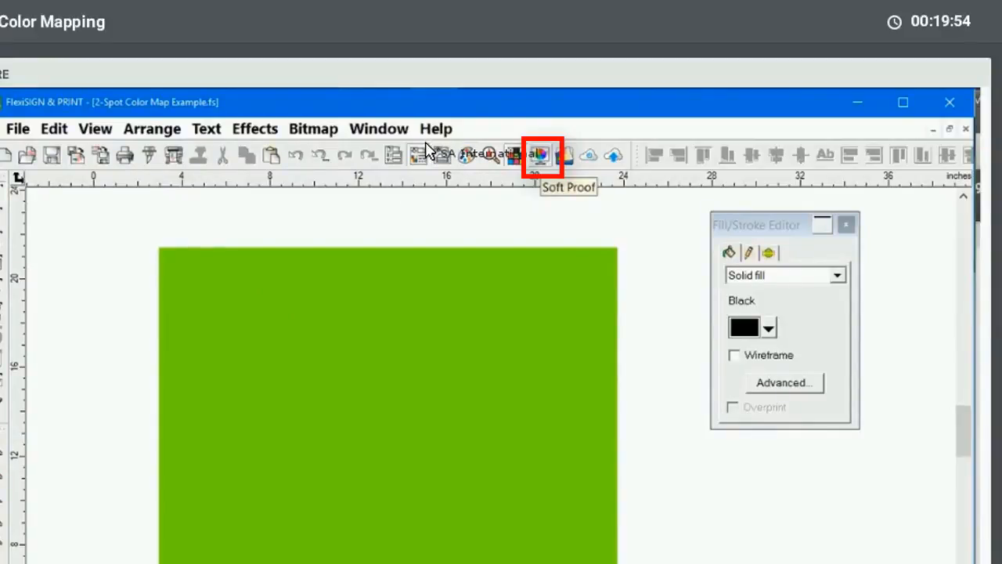
left_click(87, 128)
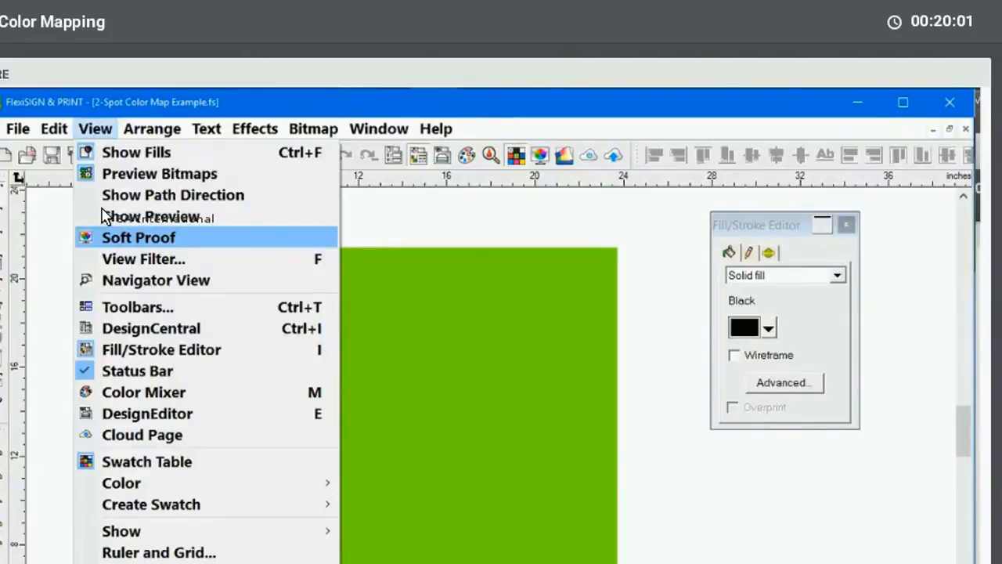
left_click(436, 109)
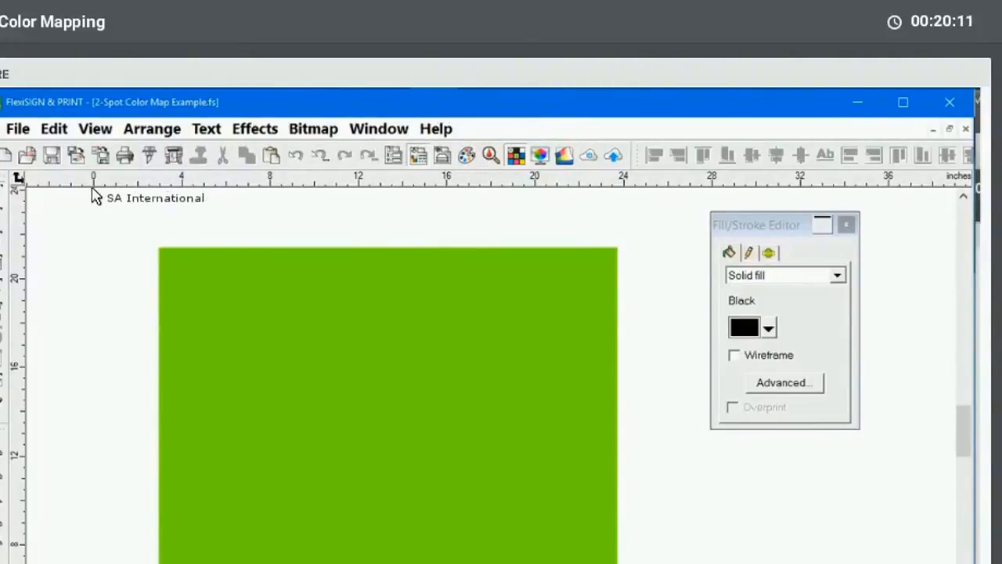
Step: Set the monitor display profile to Adobe RGB (1998) in the color settings, check the input profile settings, and close the dialog
left_click(45, 130)
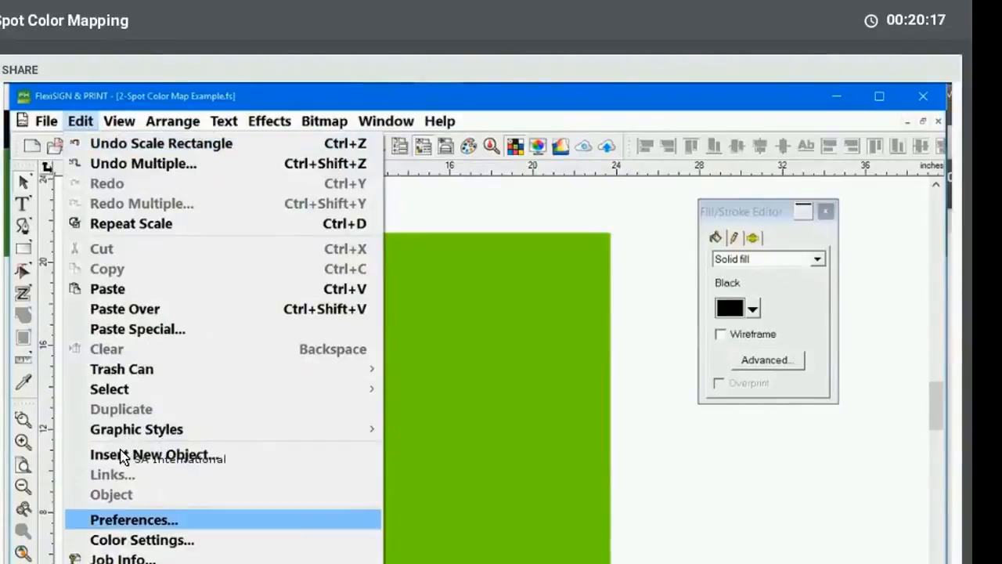
key("Return")
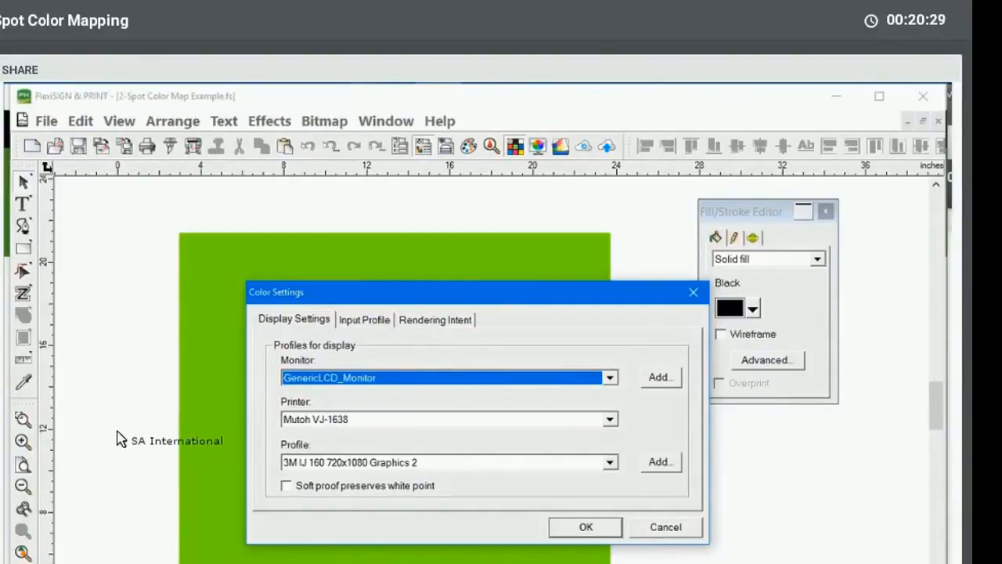
left_click(301, 377)
scroll(292, 344, "up", 2)
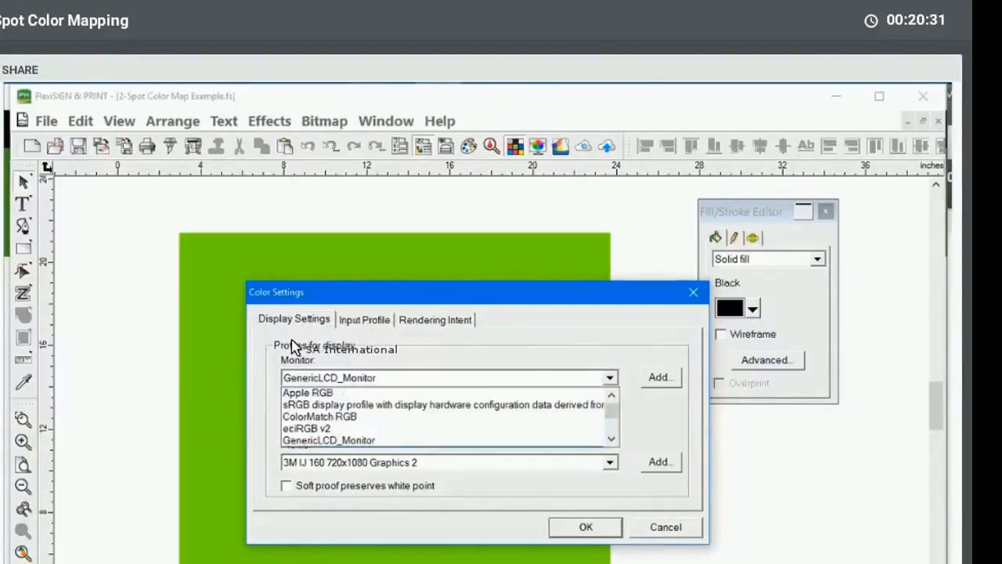
left_click(324, 393)
left_click(364, 319)
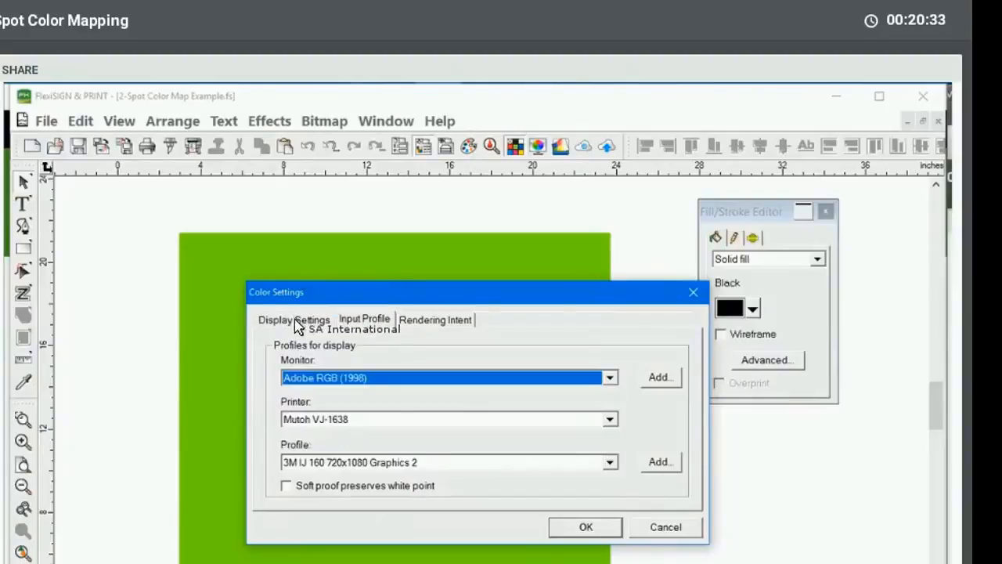
left_click(352, 384)
scroll(321, 425, "up", 3)
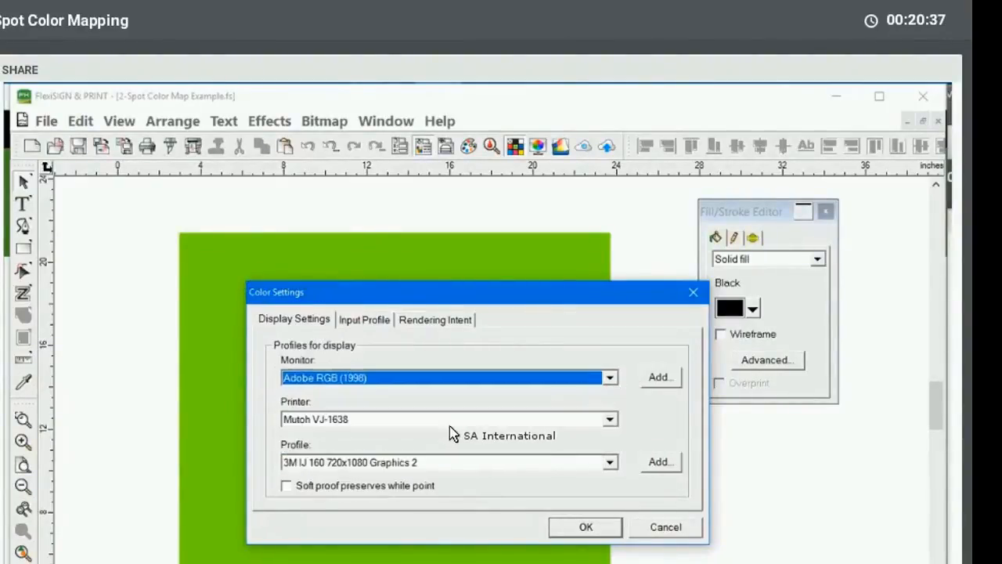
key("Return")
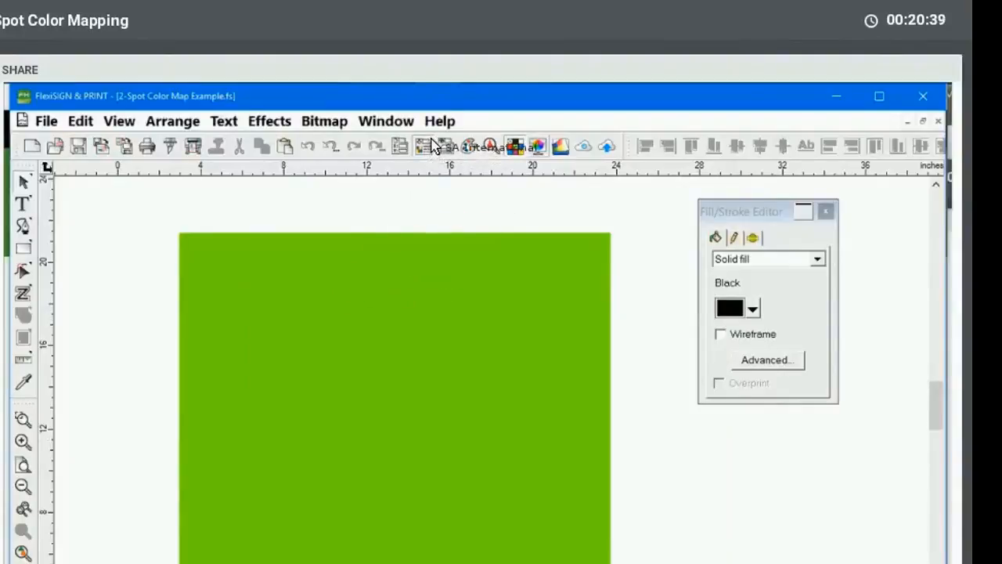
Step: Turn on Soft Proof and set the monitor display profile to GenericLCD_Monitor in the color settings
left_click(538, 146)
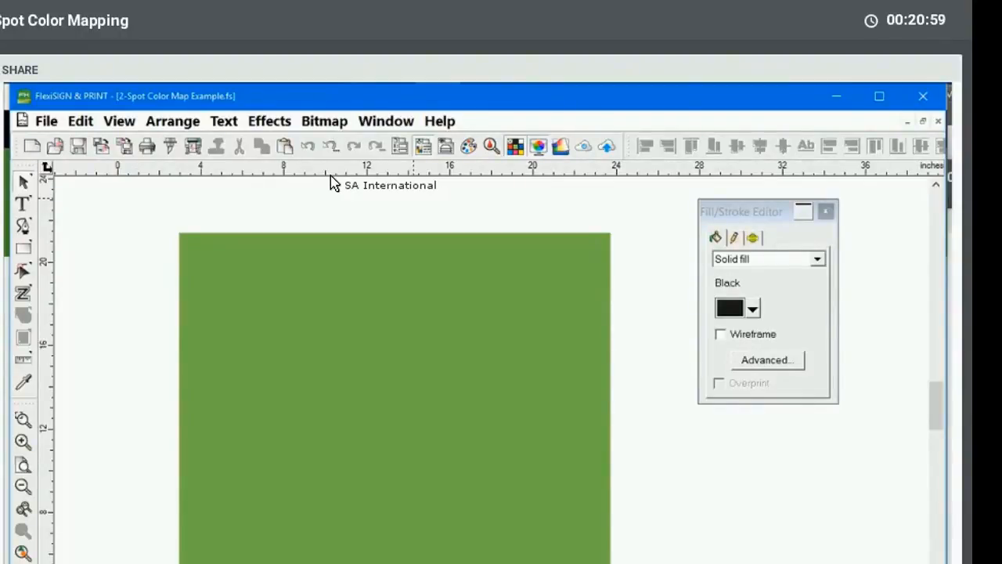
left_click(72, 122)
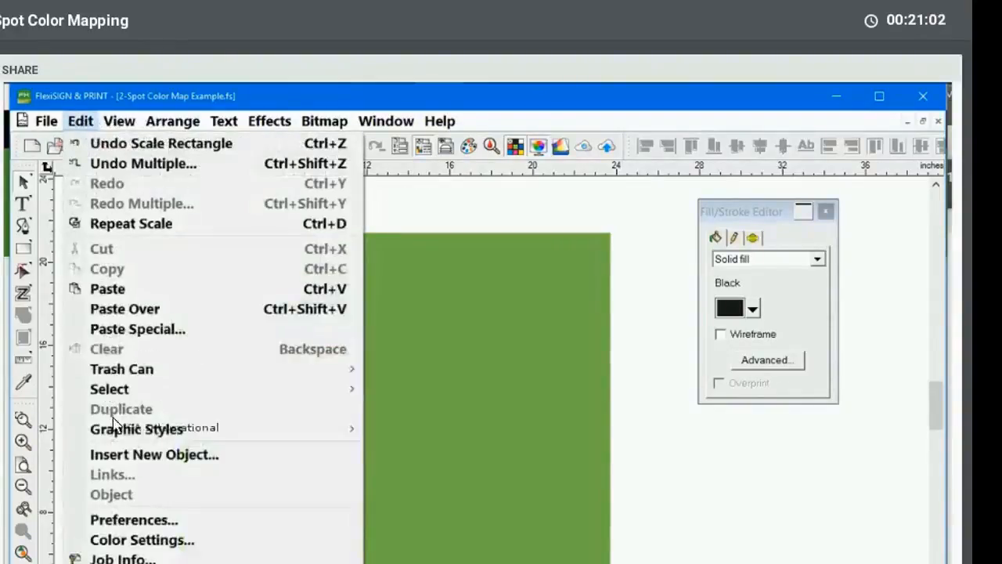
key("Return")
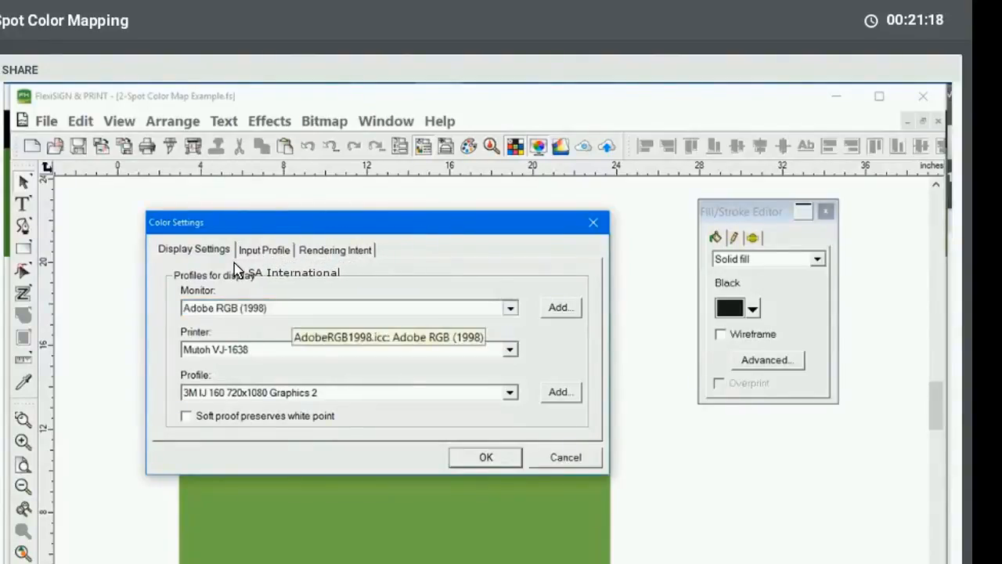
left_click(510, 307)
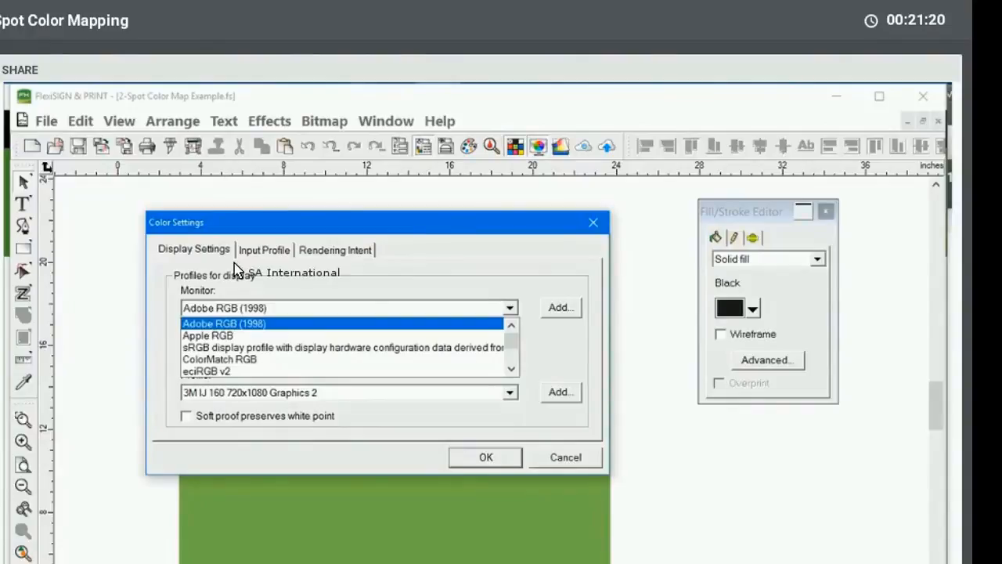
scroll(235, 335, "down", 1)
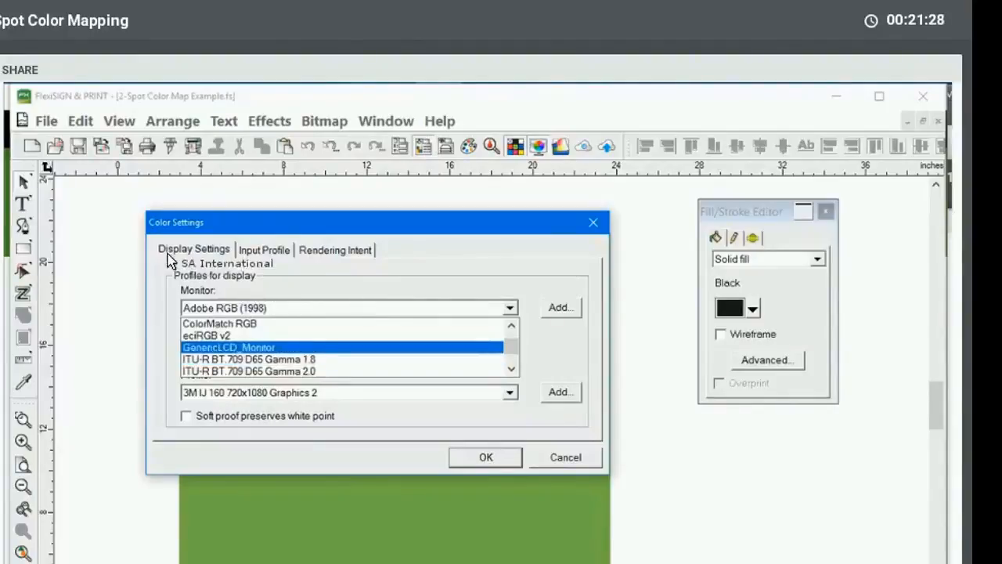
left_click(229, 347)
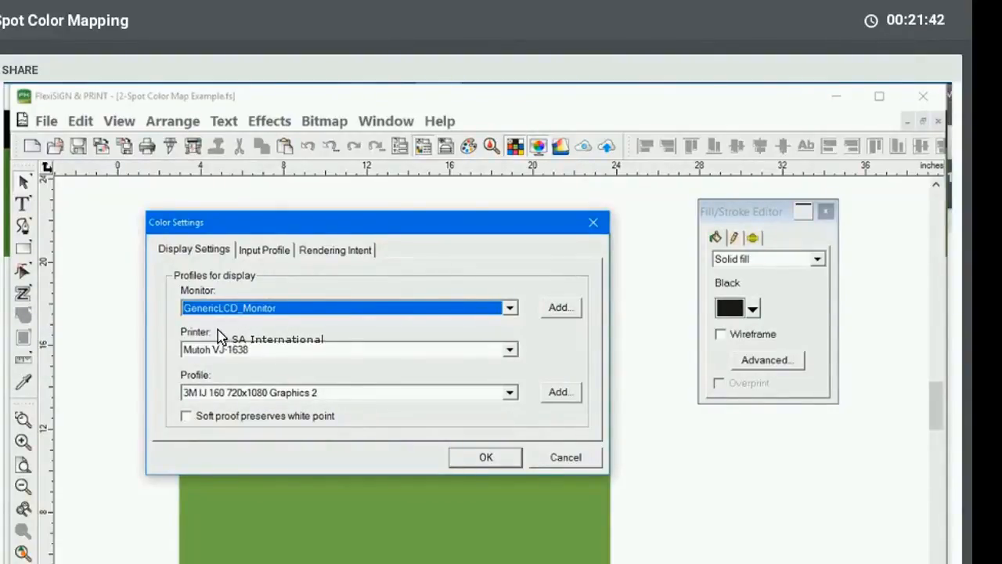
Step: Set the assumed RGB input source profile to sRGB IEC61966-2.1 and apply the color settings
left_click(264, 249)
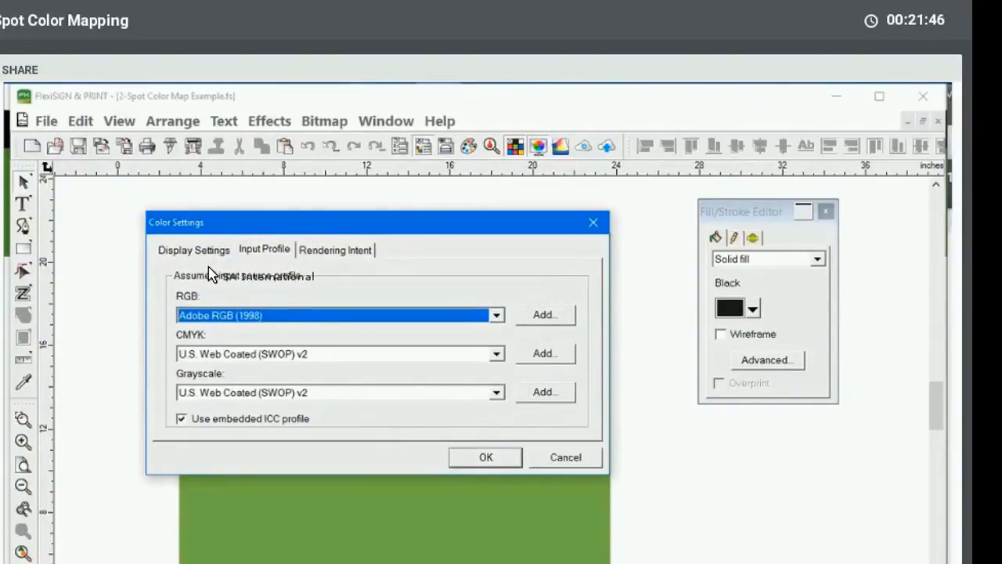
left_click(233, 314)
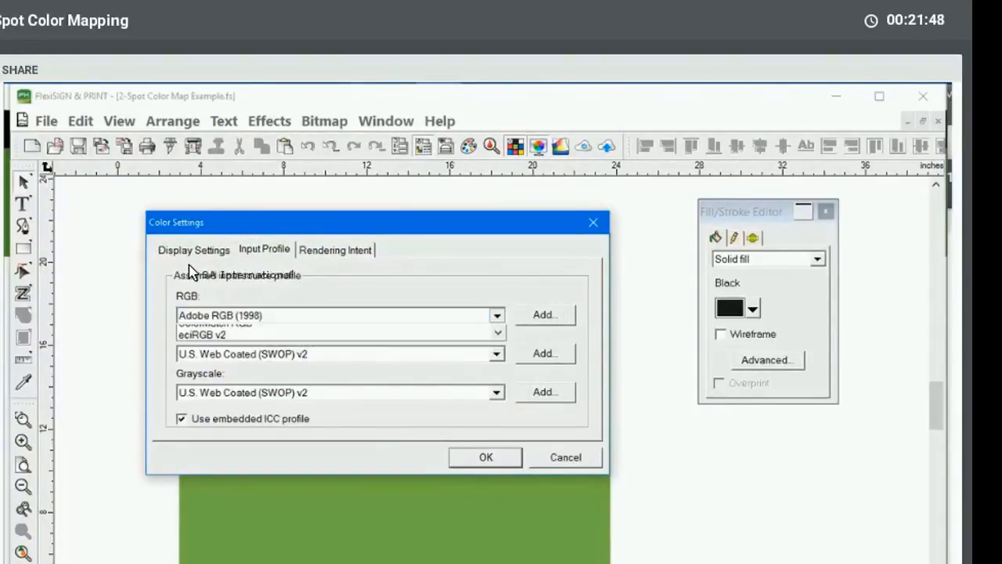
scroll(197, 280, "down", 2)
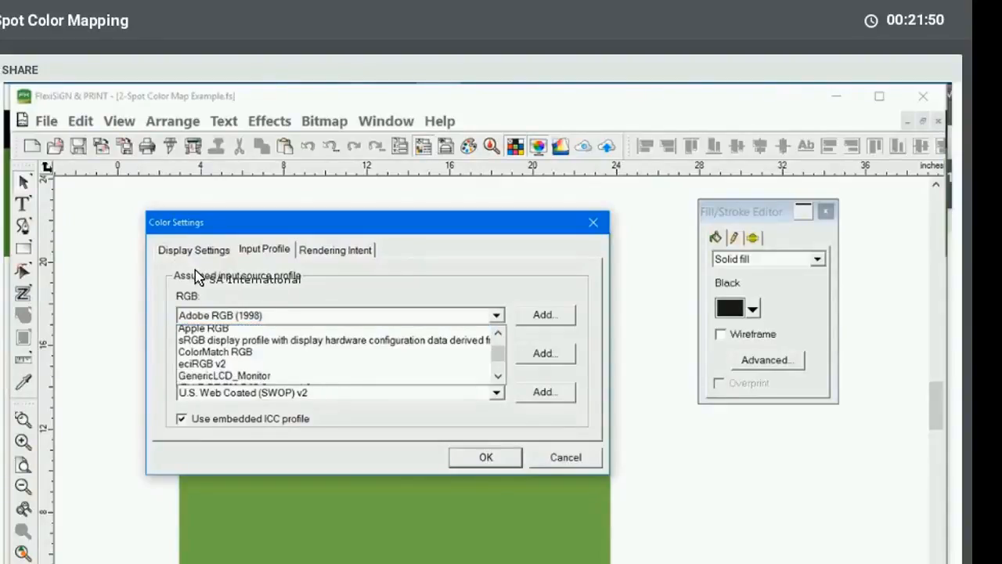
scroll(198, 280, "down", 4)
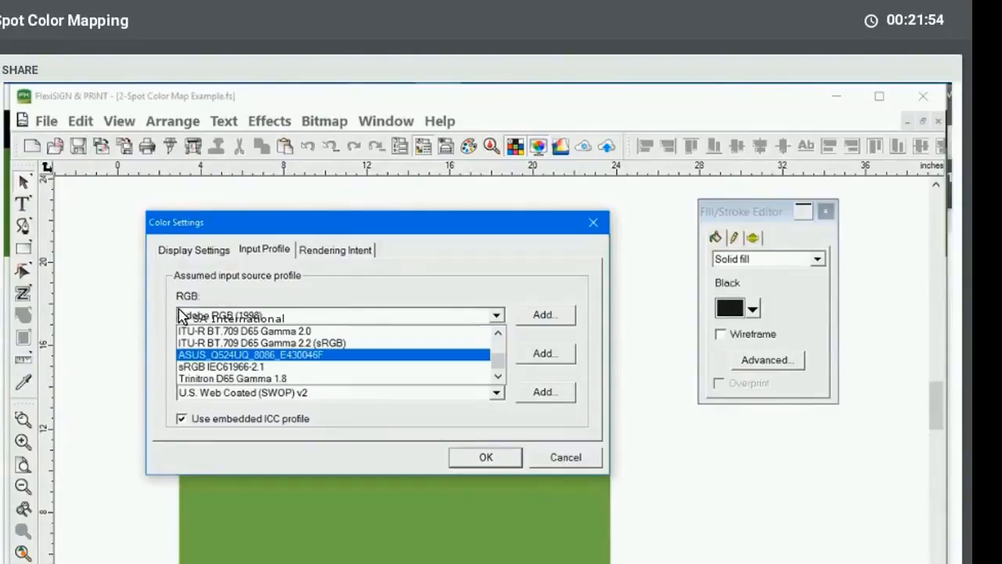
key("Return")
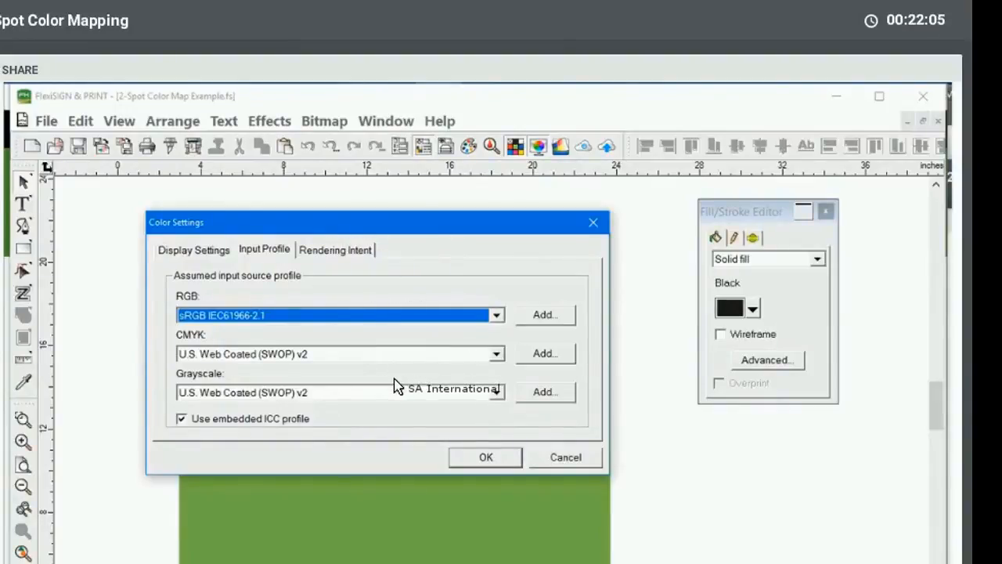
key("Return")
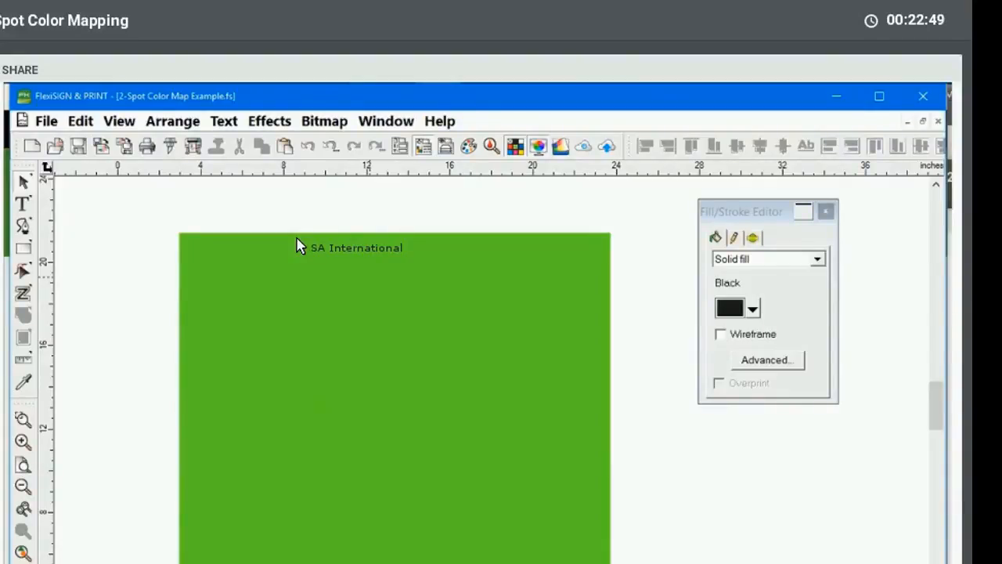
Step: Reopen 2-Spot Color Map Example.fs from the Spot Color Webinar folder, reverting to its saved version
left_click_drag(297, 245, 43, 125)
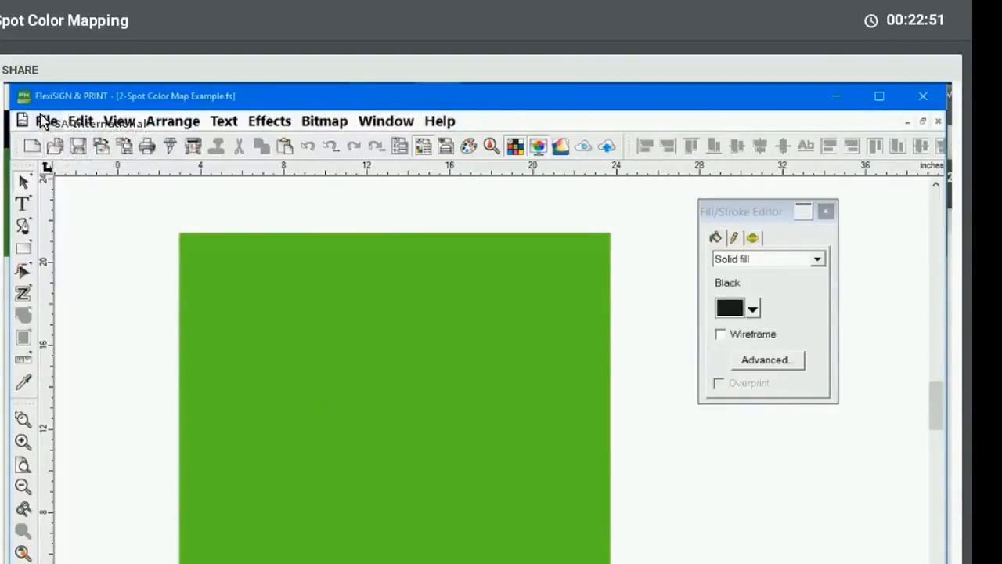
left_click(45, 122)
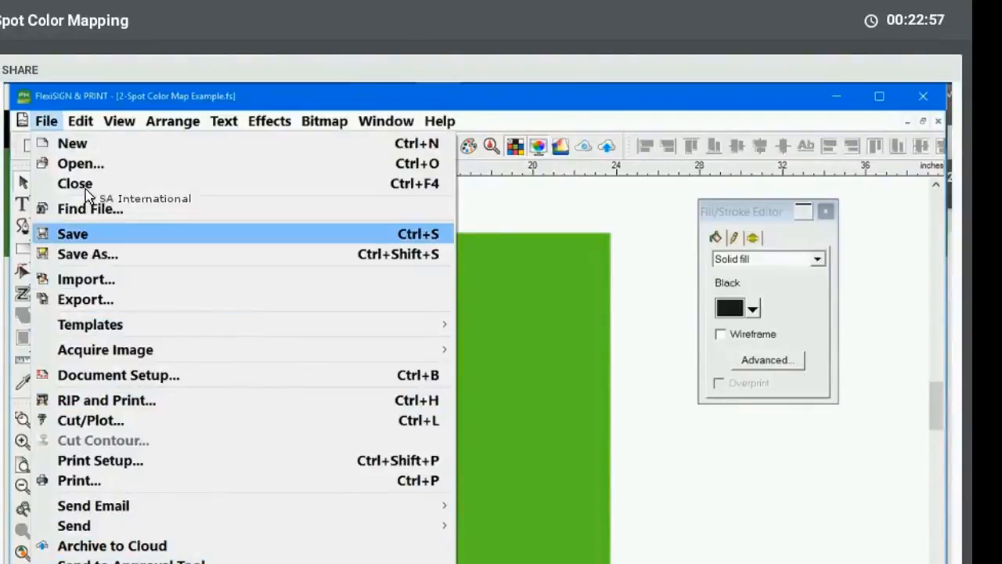
left_click(126, 163)
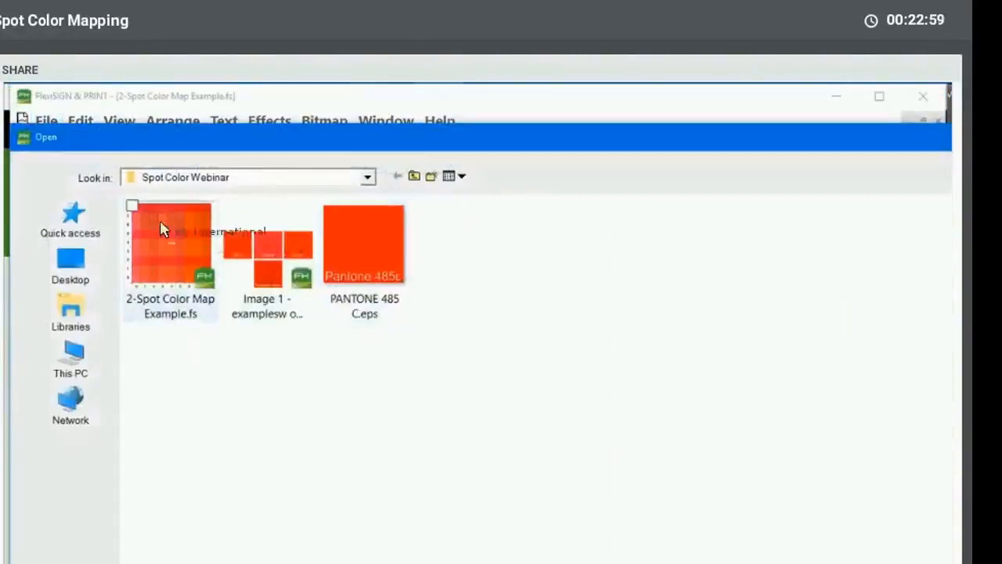
double_click(213, 280)
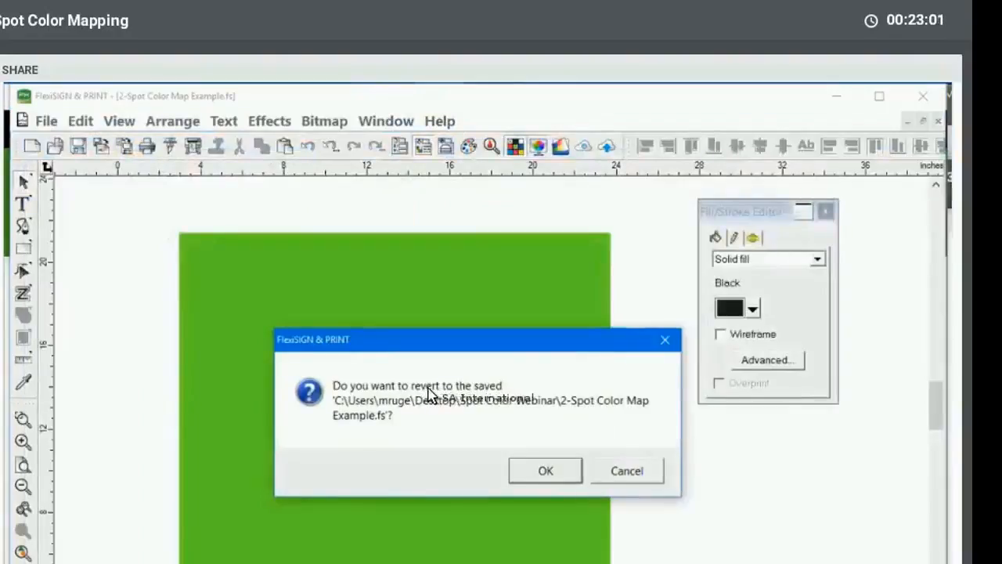
key("Return")
Step: Enlarge the PANTONE 485 C swatch chart, look over its swatch rows, and restore the chart's original size
left_click(436, 349)
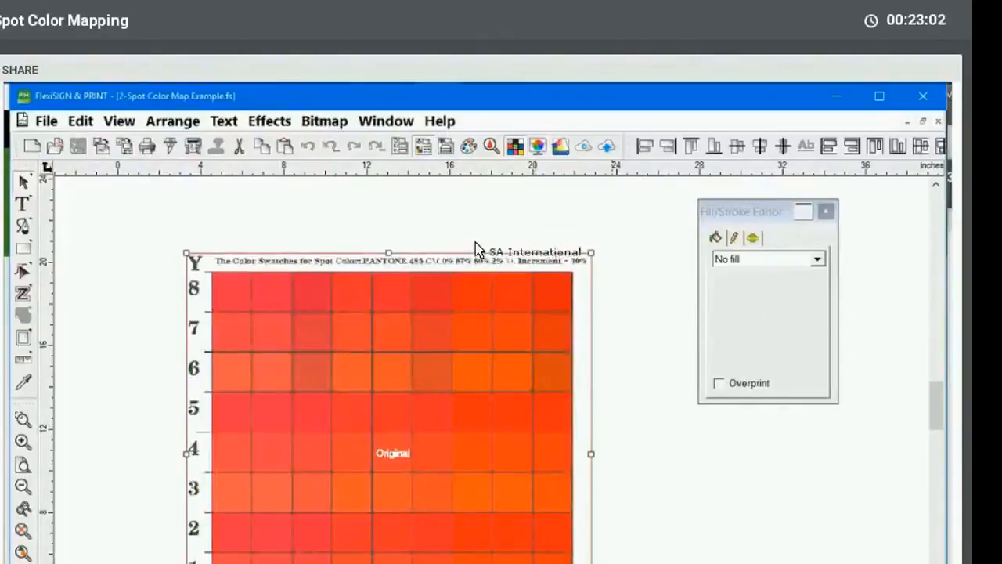
left_click_drag(591, 253, 699, 146)
left_click_drag(421, 223, 408, 303)
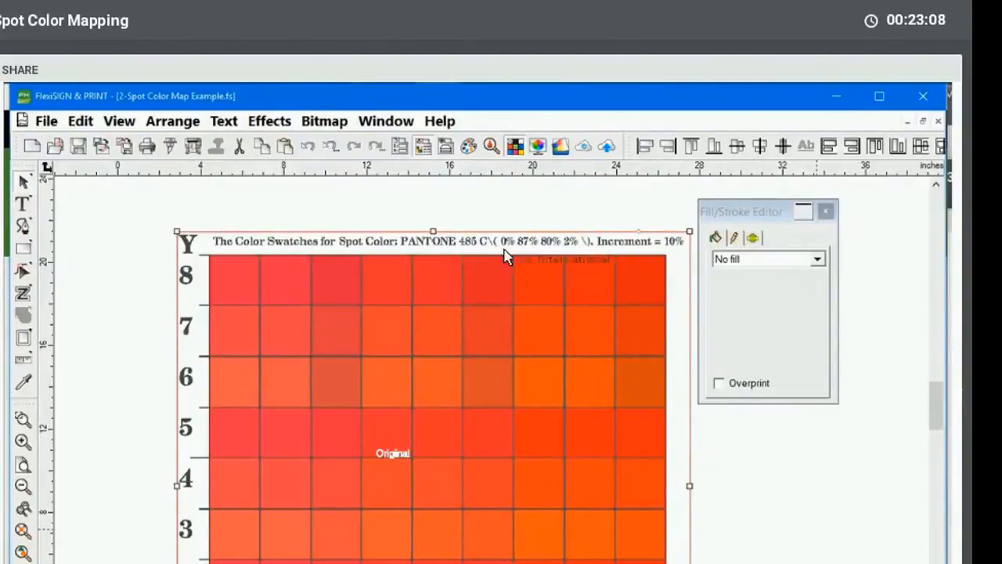
scroll(638, 377, "down", 1)
scroll(638, 377, "up", 1)
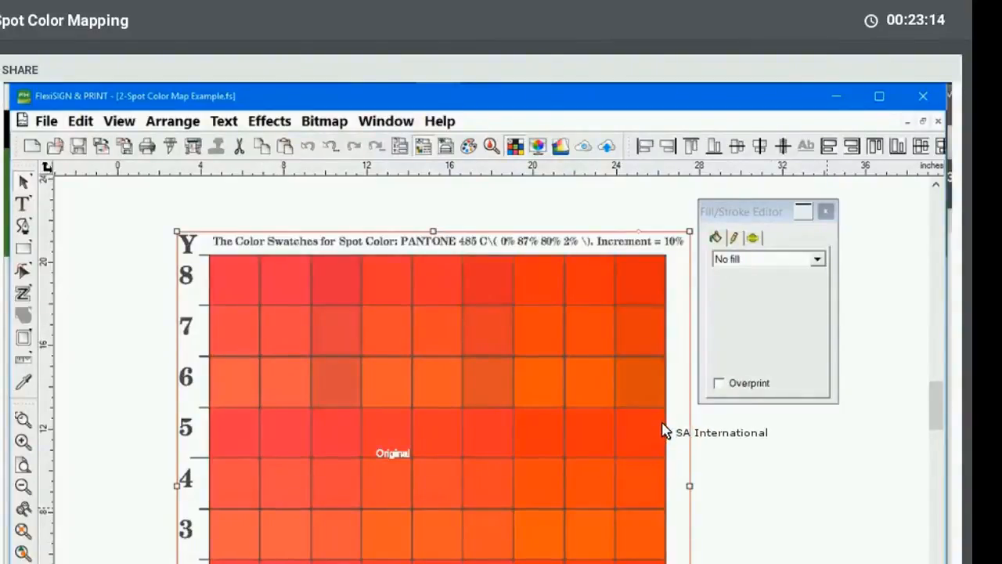
scroll(664, 428, "down", 1)
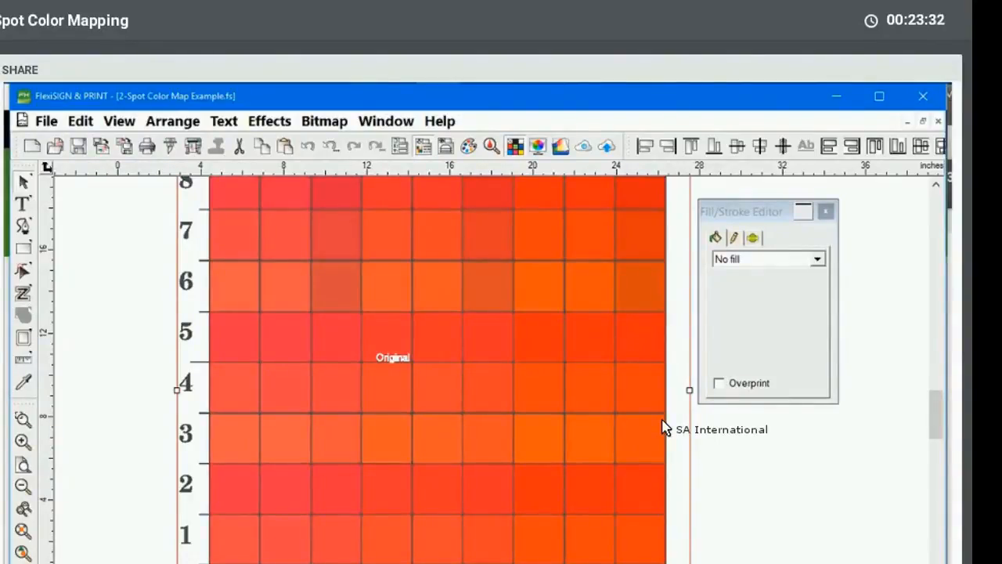
scroll(664, 425, "up", 2)
scroll(661, 427, "down", 2)
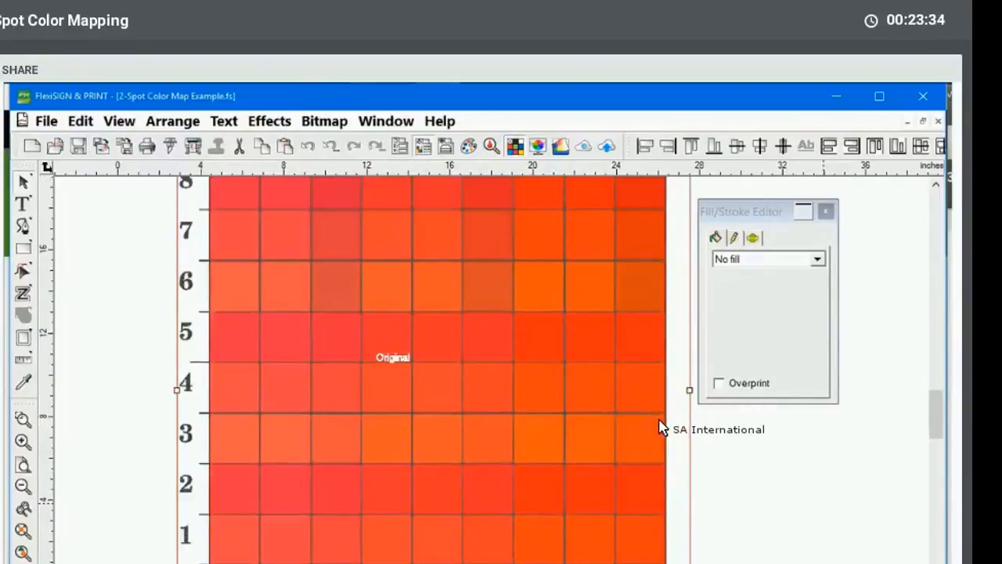
scroll(662, 428, "up", 2)
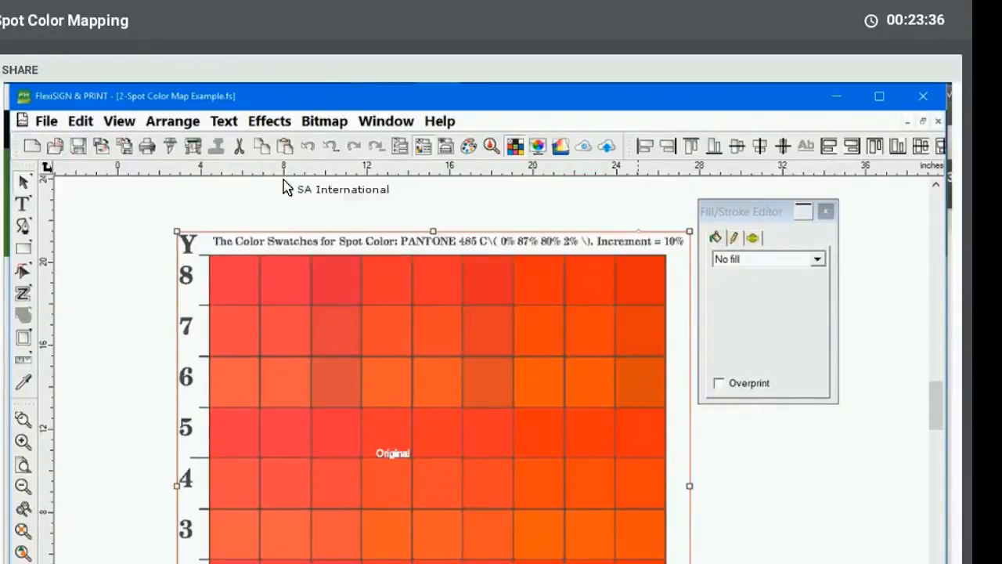
scroll(258, 161, "down", 2)
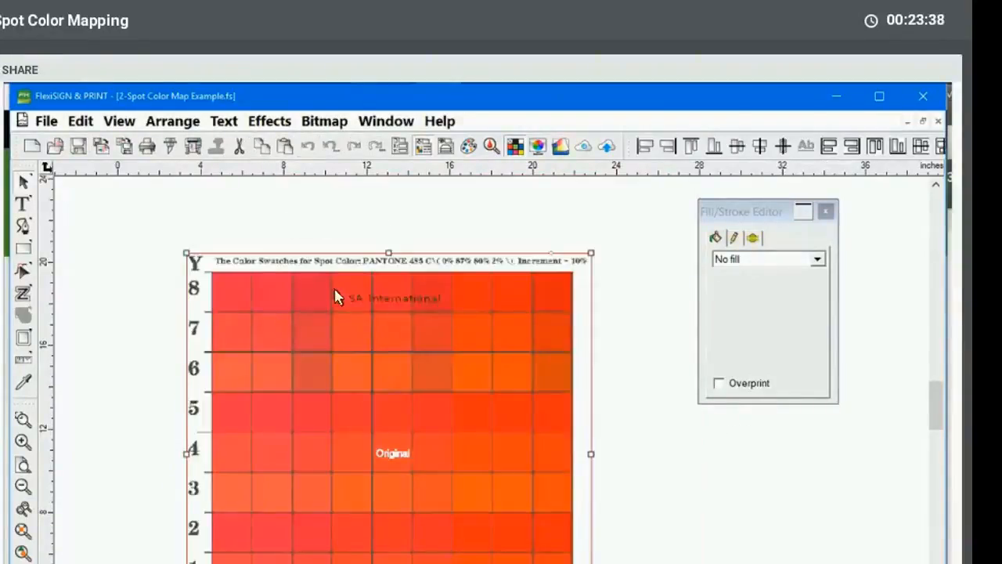
mouse_move(317, 275)
left_mouse_down()
mouse_move(570, 398)
mouse_move(646, 411)
mouse_move(648, 422)
left_mouse_up()
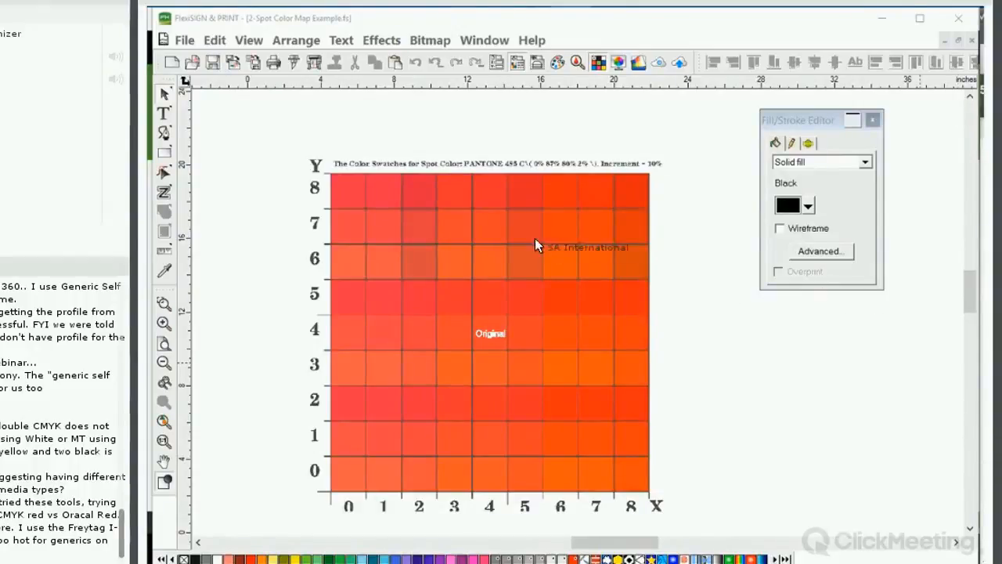
Step: Replace the swatch chart with a rectangle about 14 inches wide and 13 inches high, filled with solid Red
left_click(461, 219)
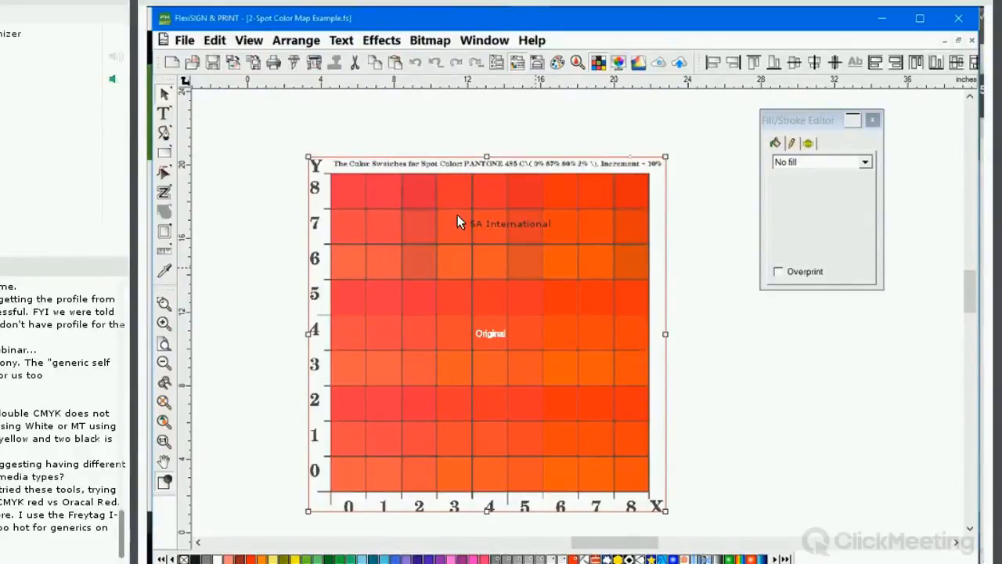
key("Delete")
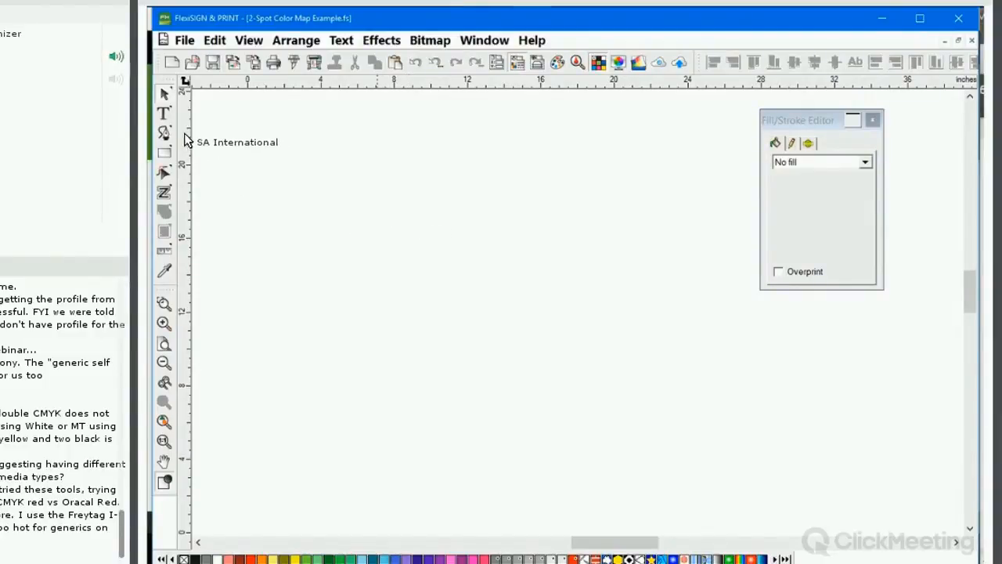
mouse_move(317, 170)
left_mouse_down()
mouse_move(548, 340)
mouse_move(589, 408)
left_mouse_up()
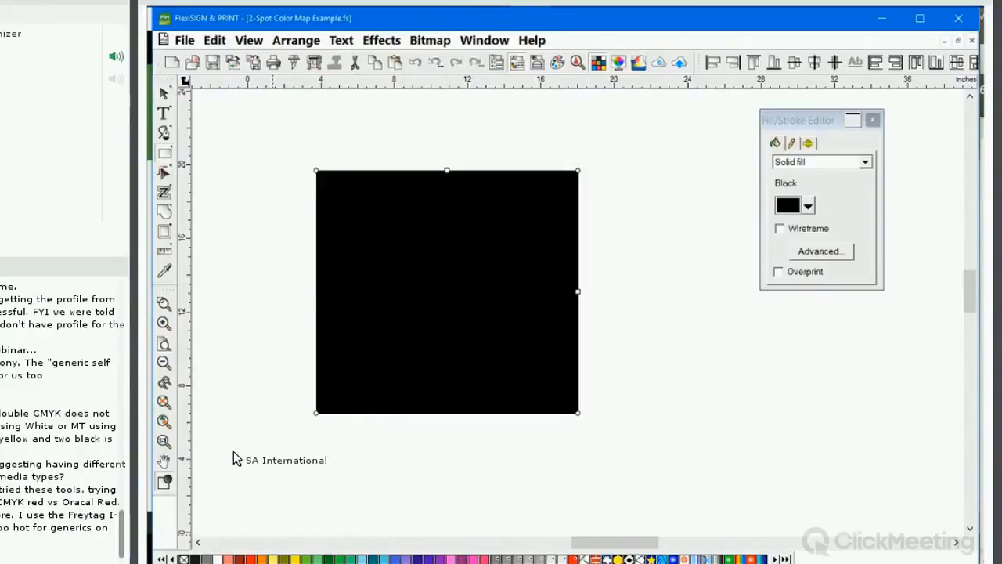
left_click(250, 559)
left_click(165, 93)
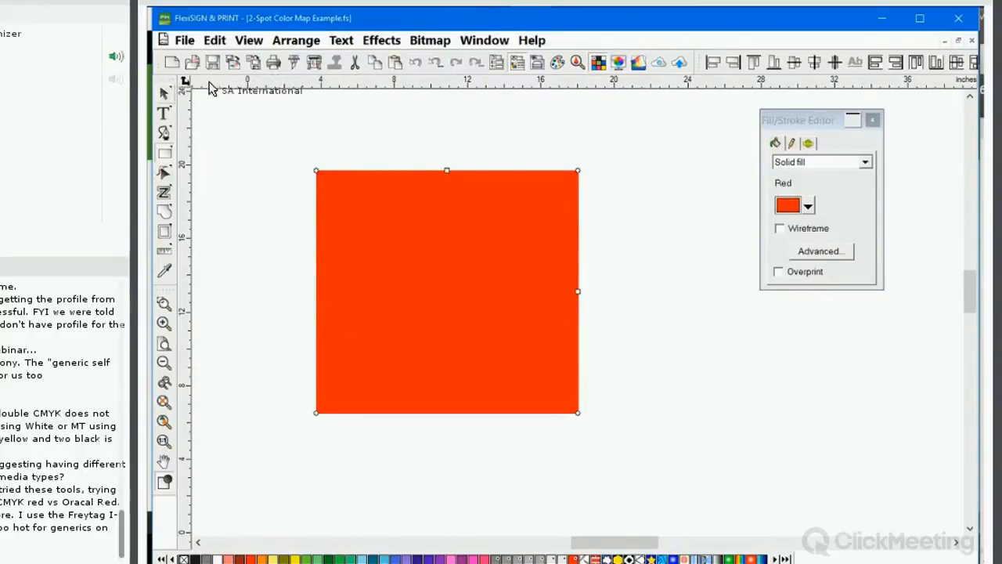
Step: Move the red rectangle about 1 inch up and to the right, and place the Fill/Stroke Editor clear of it
left_click_drag(525, 204, 392, 206)
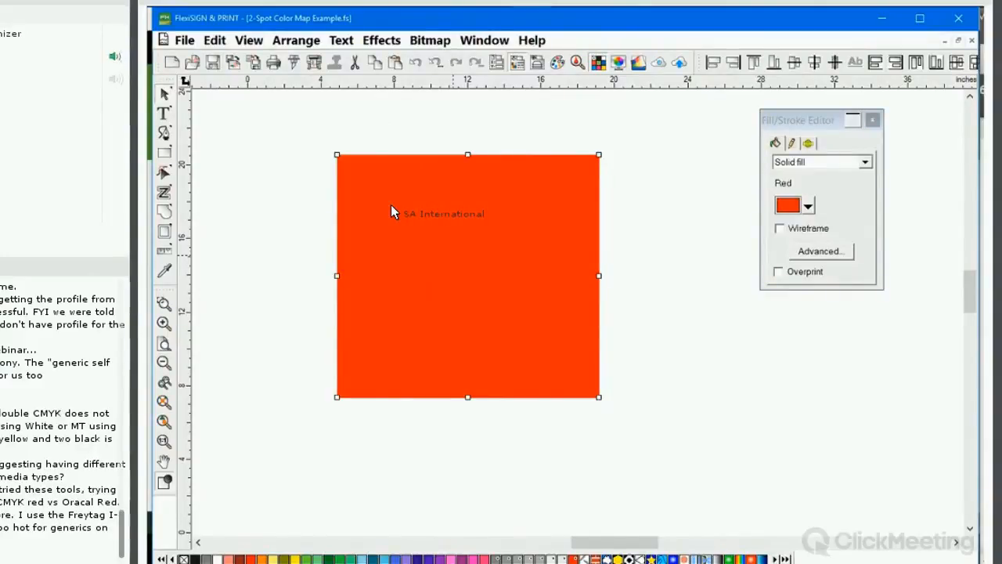
left_click_drag(391, 206, 332, 287)
left_click(164, 401)
left_click_drag(782, 119, 843, 136)
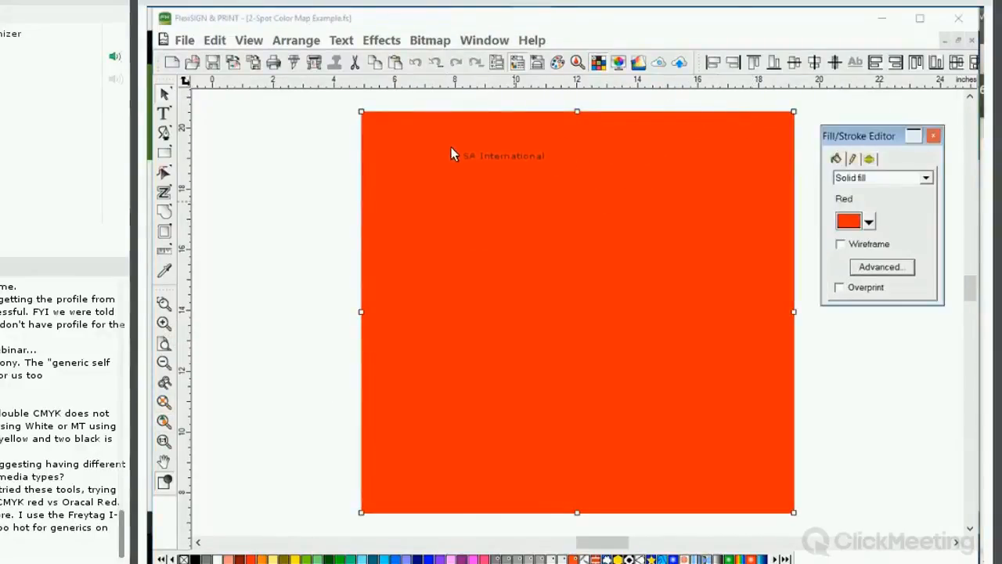
left_click(526, 59)
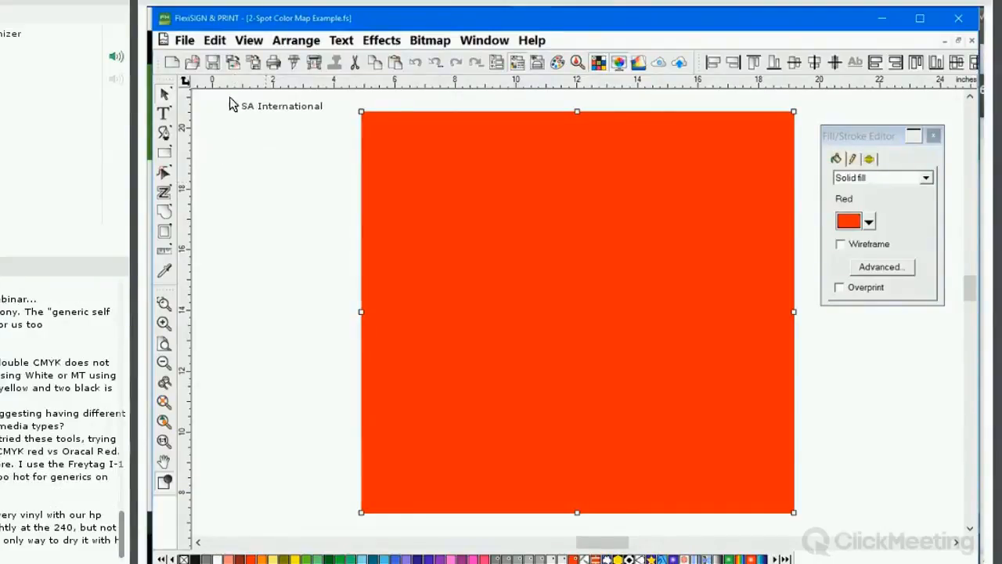
Step: Set the monitor display profile to sRGB IEC61966-2.1 in Color Settings, review the assumed input profiles, and apply the settings
left_click(209, 40)
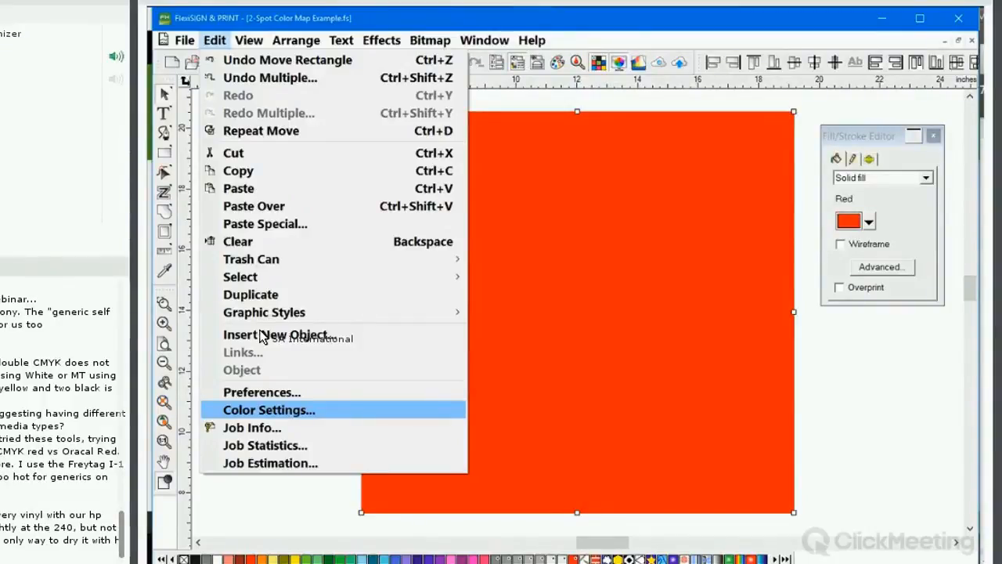
key("Return")
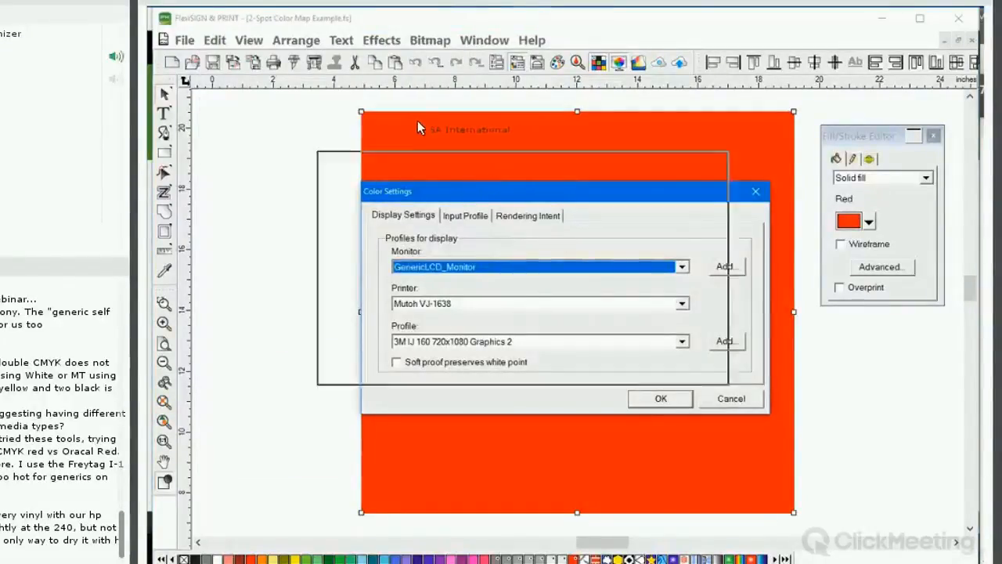
left_click_drag(417, 121, 413, 128)
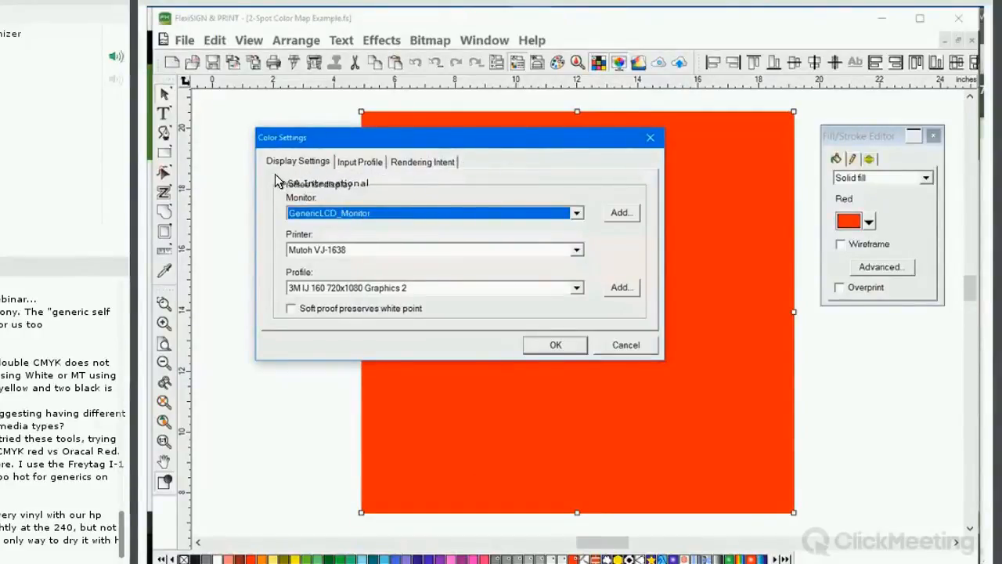
left_click(311, 213)
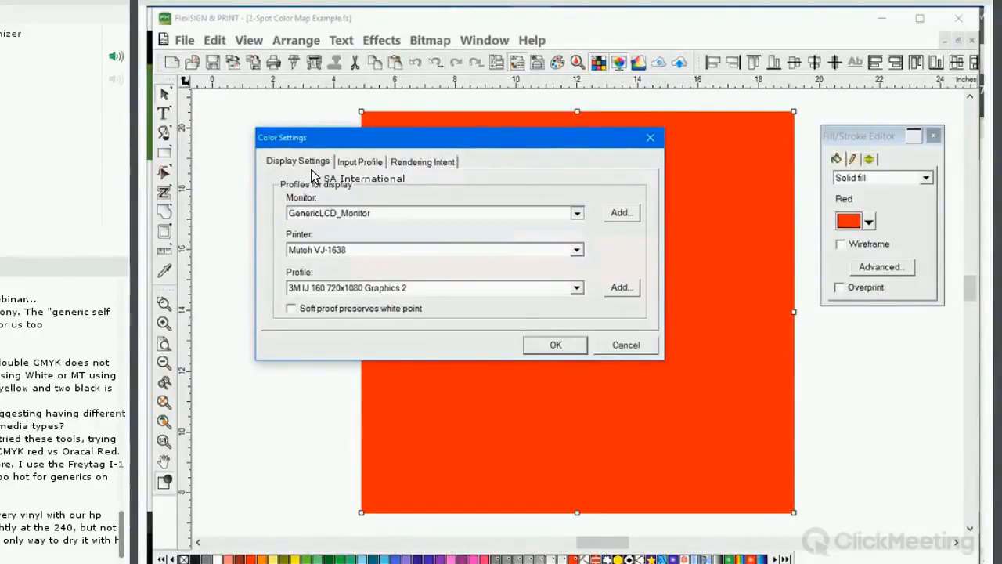
left_click(315, 212)
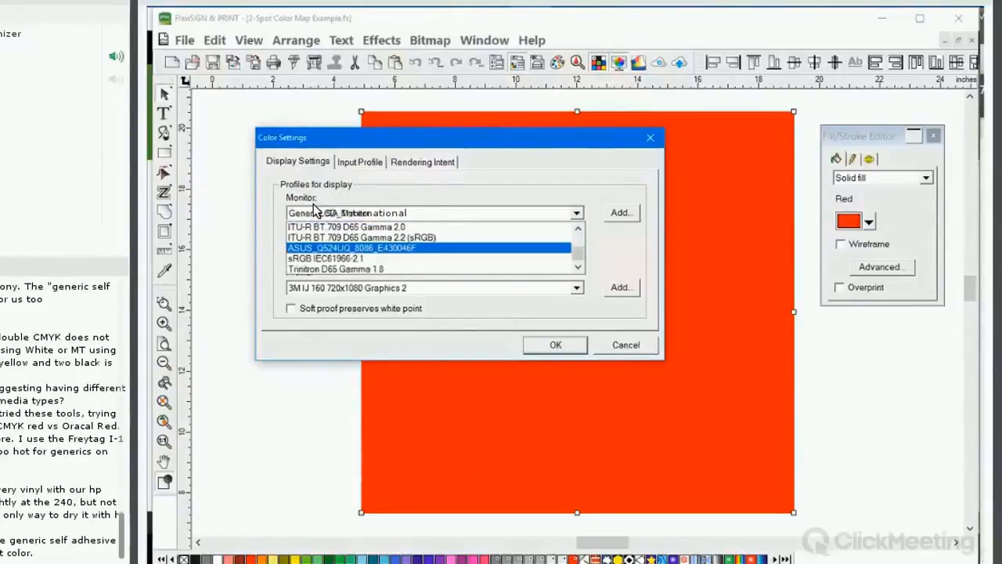
key("Down")
key("Return")
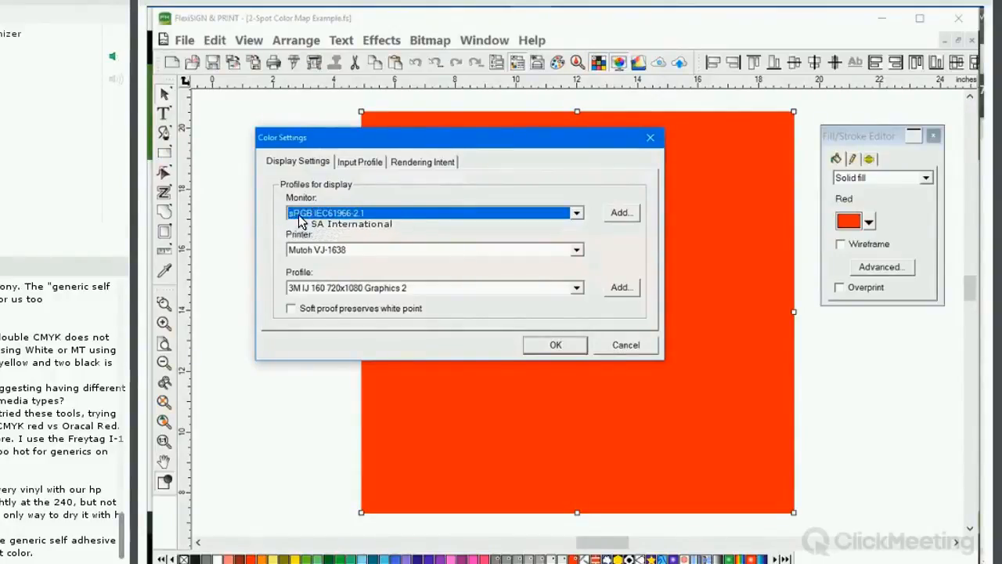
left_click(361, 162)
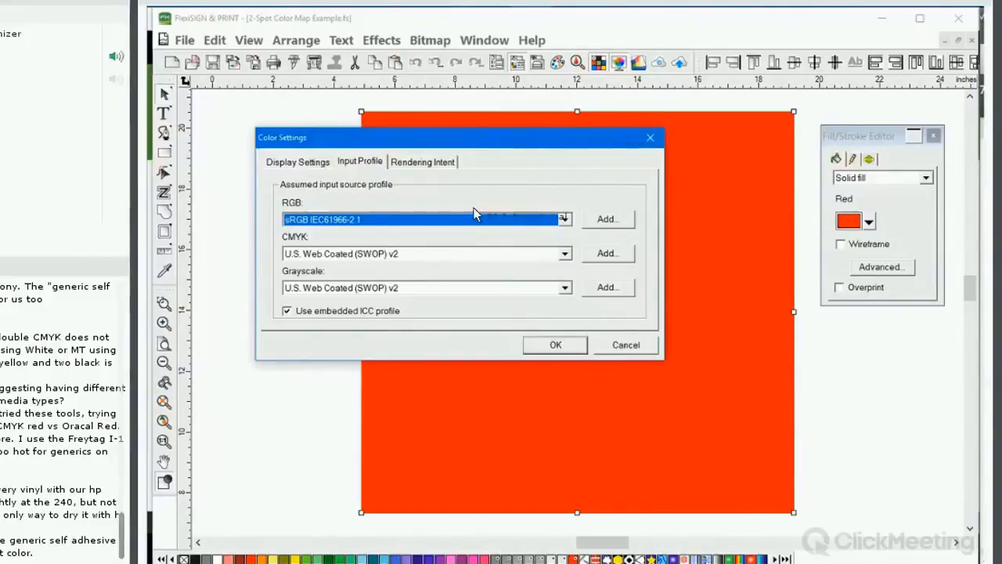
key("Return")
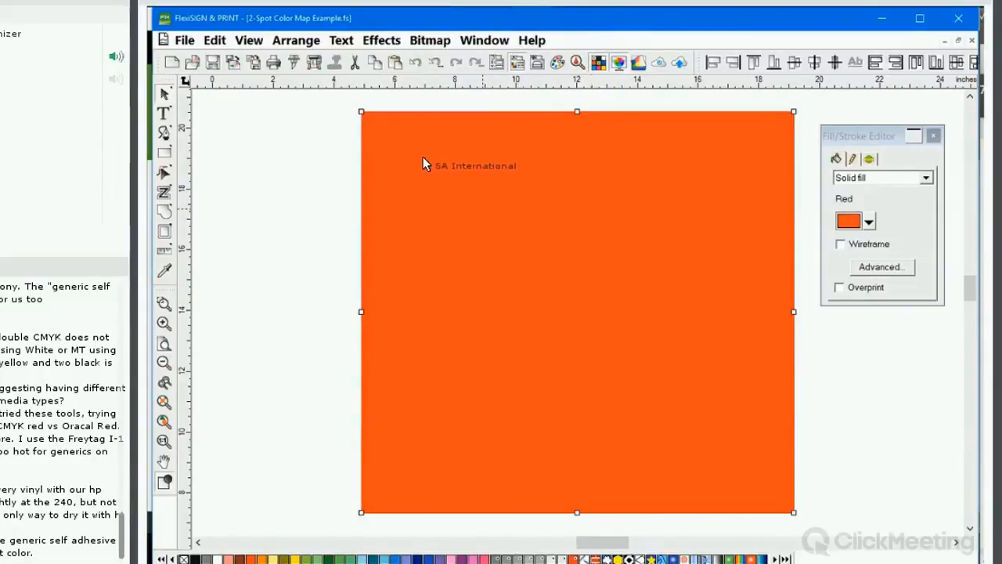
Step: Set the monitor display profile back to GenericLCD_Monitor in Color Settings, check the assumed input profiles, and apply the settings
left_click(205, 41)
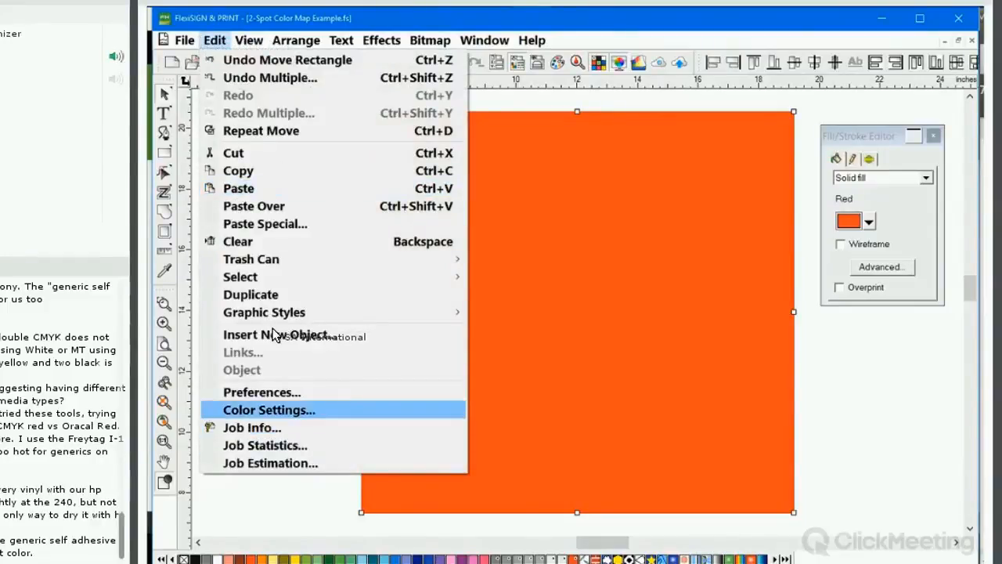
left_click(270, 410)
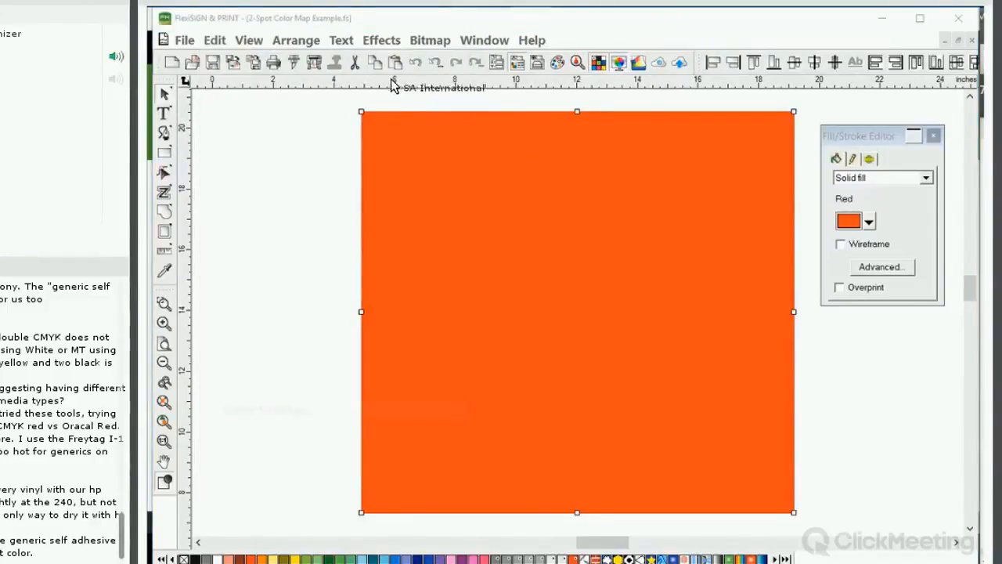
left_click_drag(521, 188, 376, 88)
left_click(318, 163)
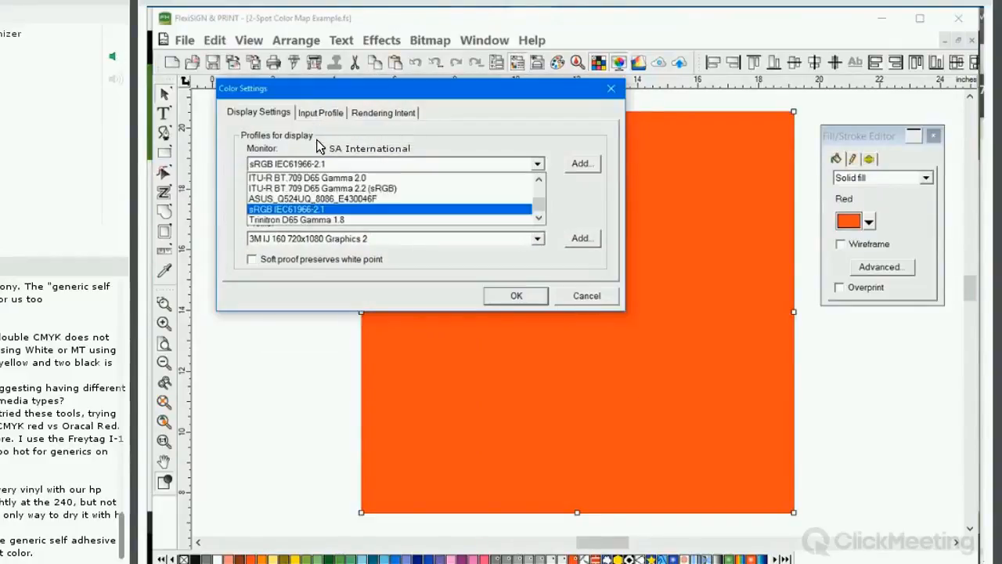
scroll(317, 149, "up", 1)
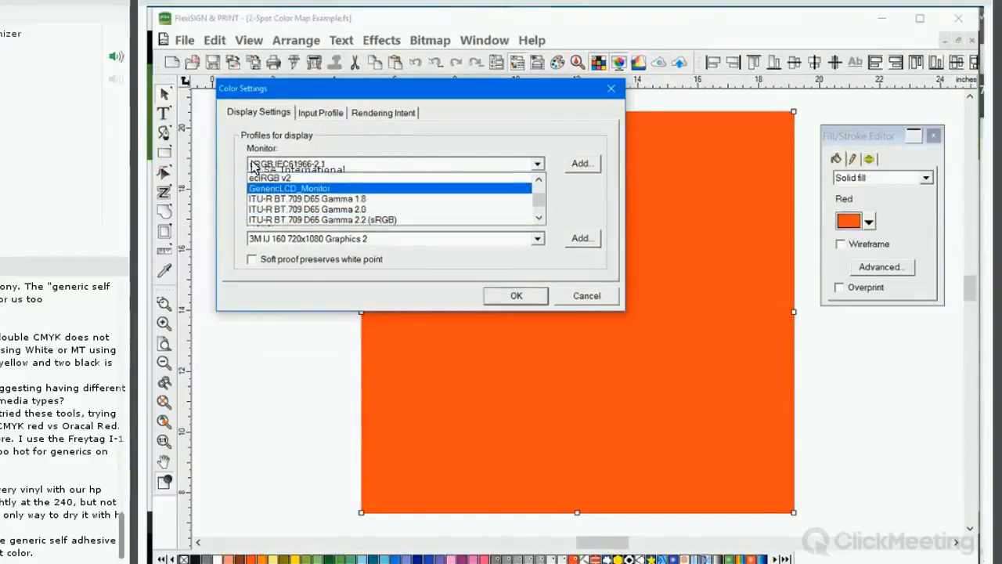
left_click(289, 188)
left_click(320, 112)
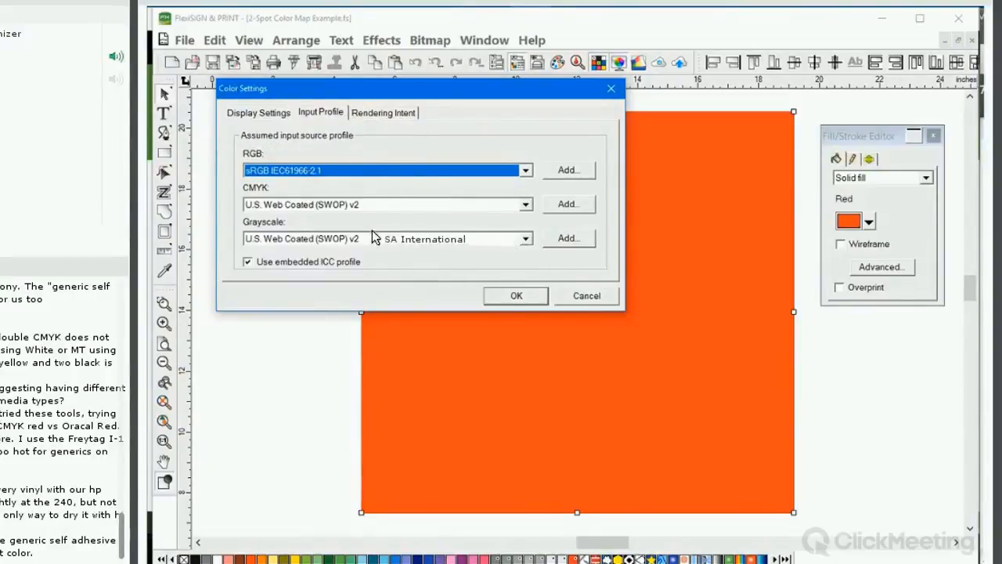
key("Return")
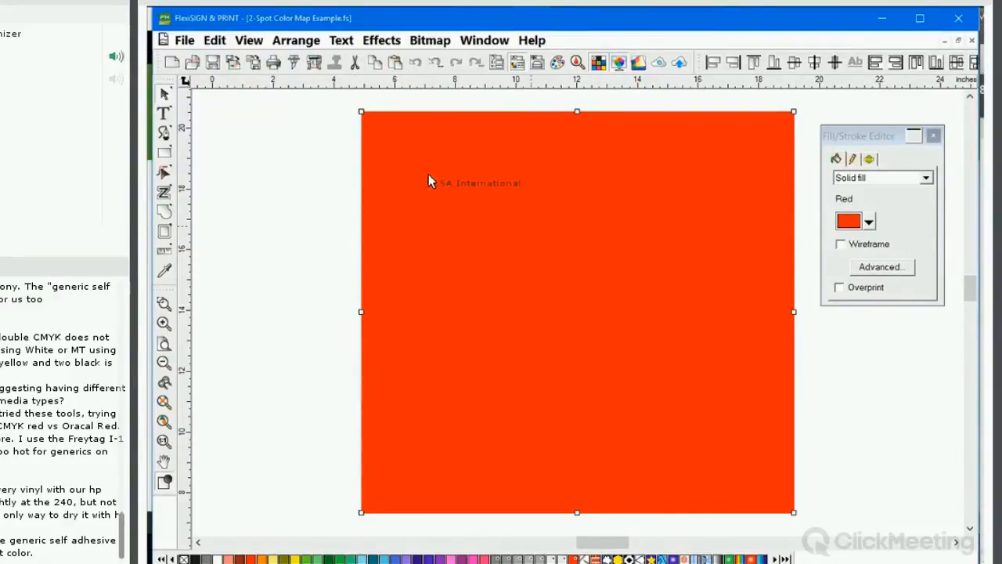
Step: Move the red rectangle about 1 inch to the left and change its Red fill color from RGB to Spot in the Color Mixer
left_click_drag(428, 174, 392, 162)
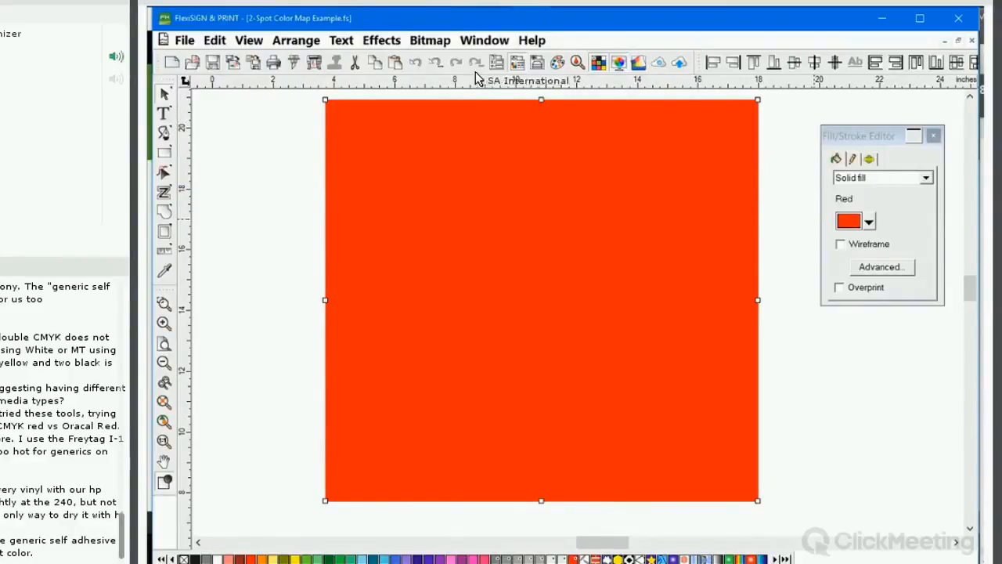
left_click(558, 62)
mouse_move(680, 330)
left_mouse_down()
mouse_move(743, 170)
mouse_move(738, 139)
left_mouse_up()
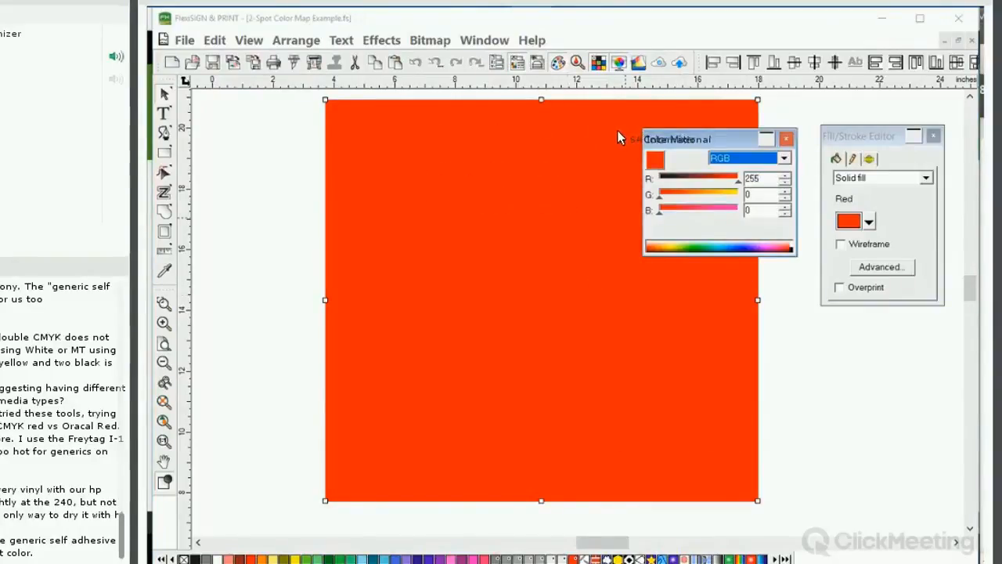
left_click(783, 158)
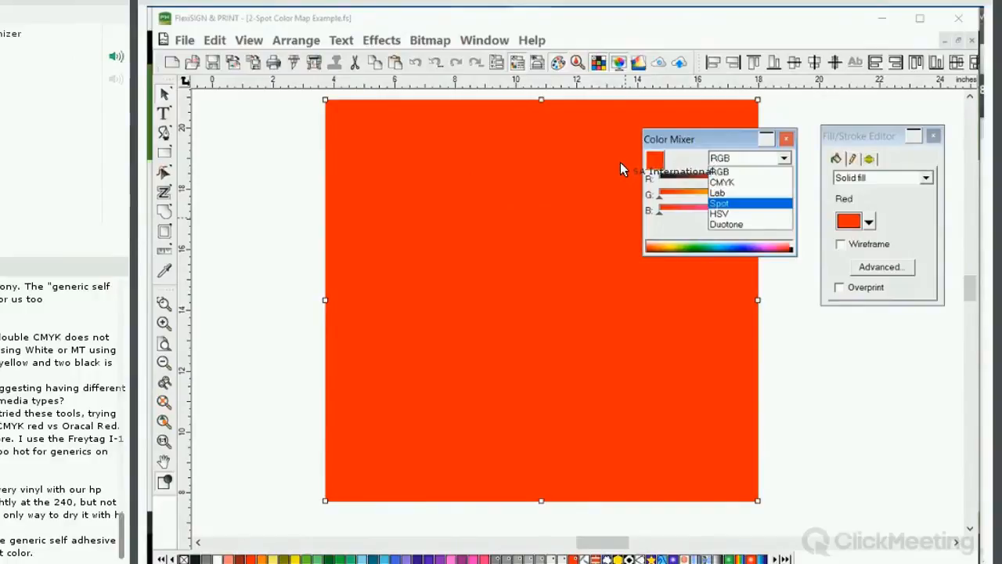
left_click(718, 203)
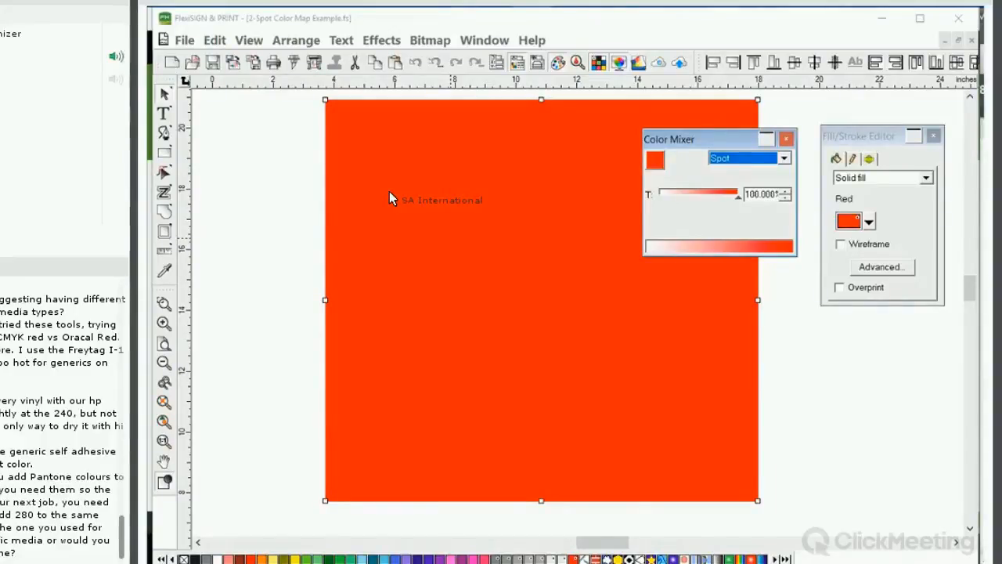
key("Right")
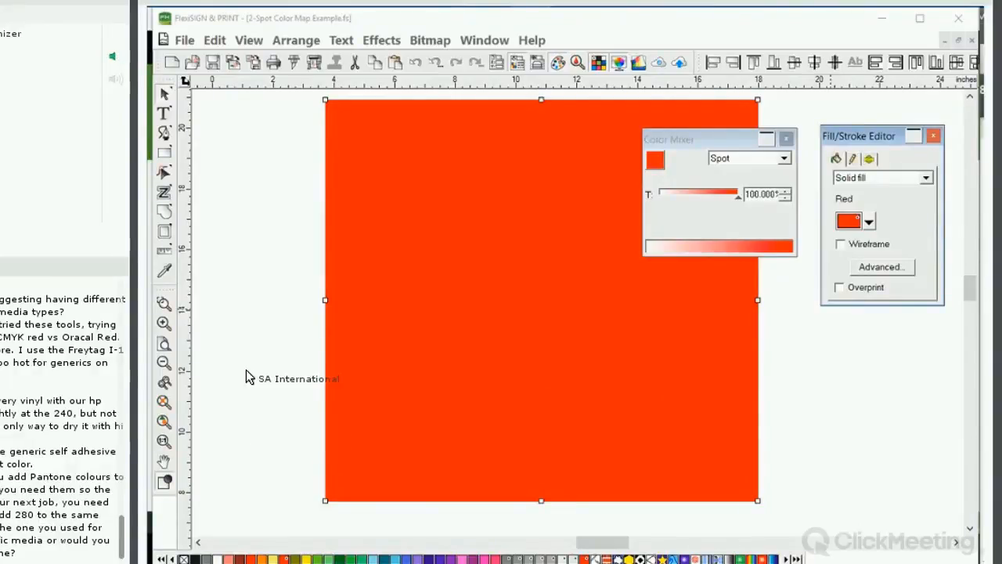
Step: Deselect the red rectangle, reselect it, and move it about 1.6 inches left and 0.3 inch down
left_click(243, 341)
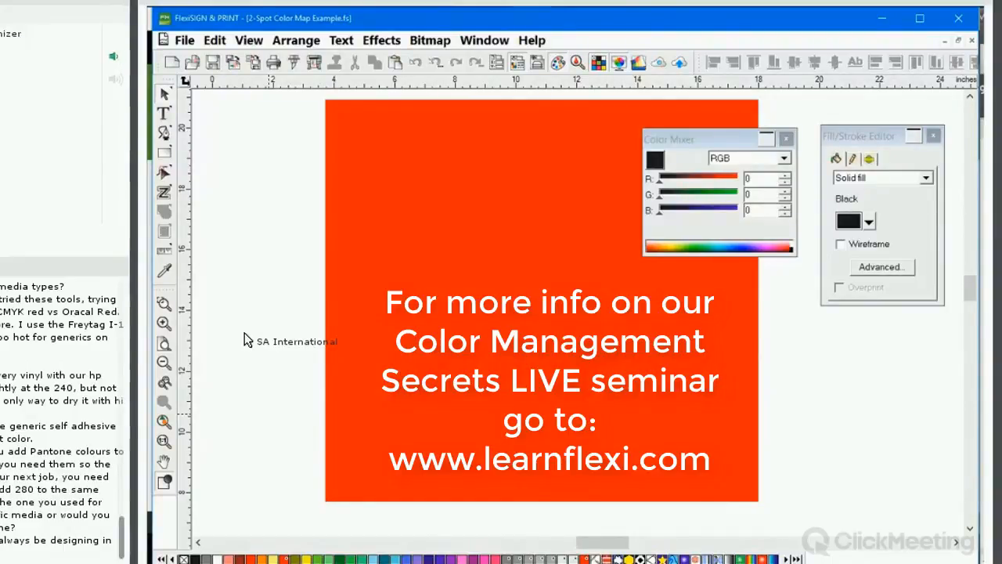
left_click_drag(244, 333, 325, 223)
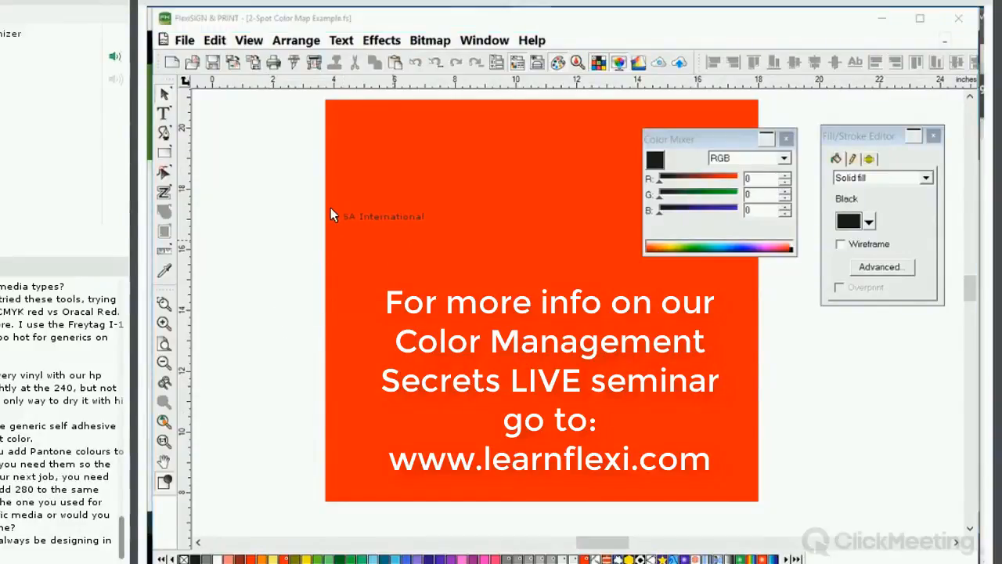
left_click_drag(398, 199, 379, 217)
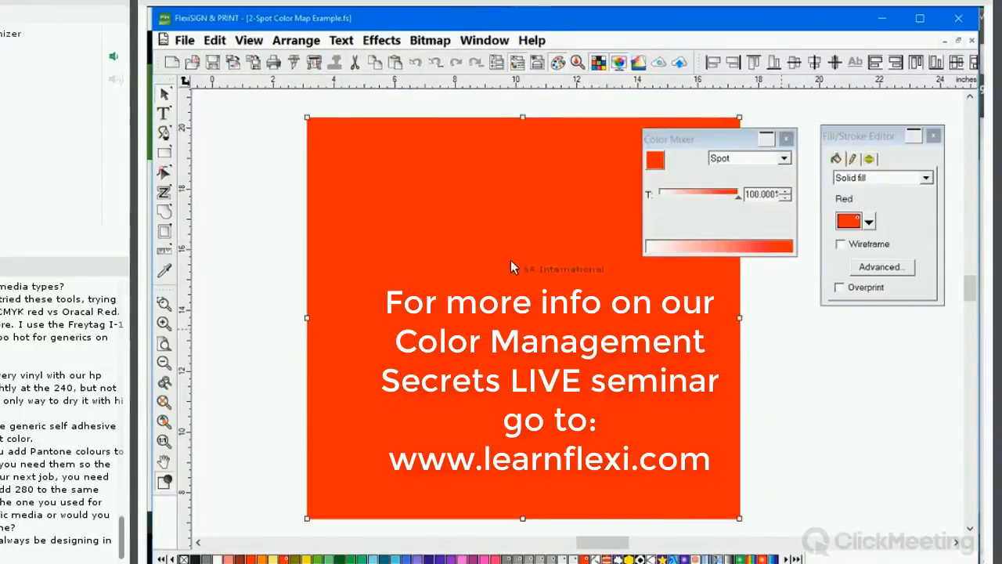
left_click_drag(513, 262, 481, 253)
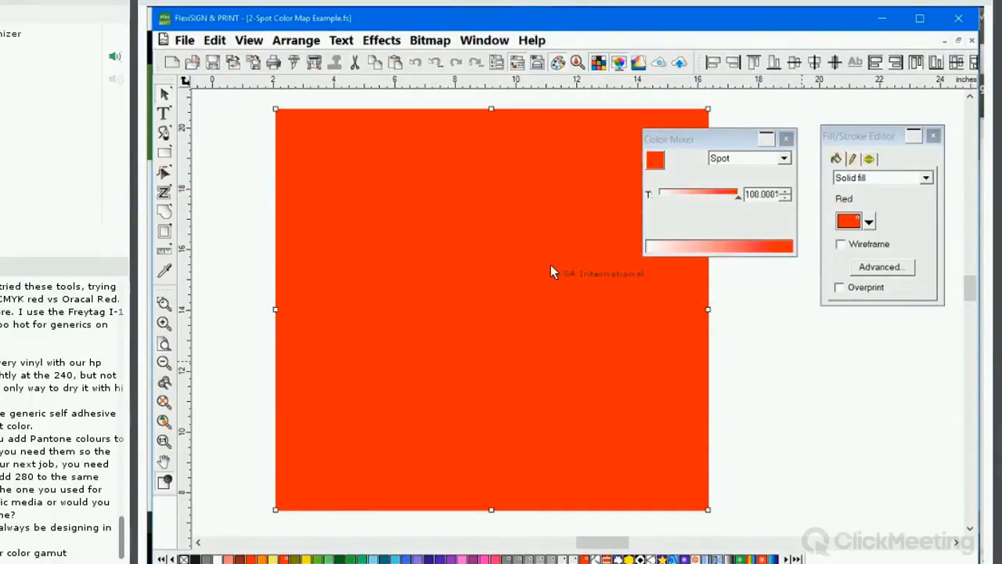
Step: Review the monitor, printer and output profiles in Color Settings and close them without making changes
left_click(215, 40)
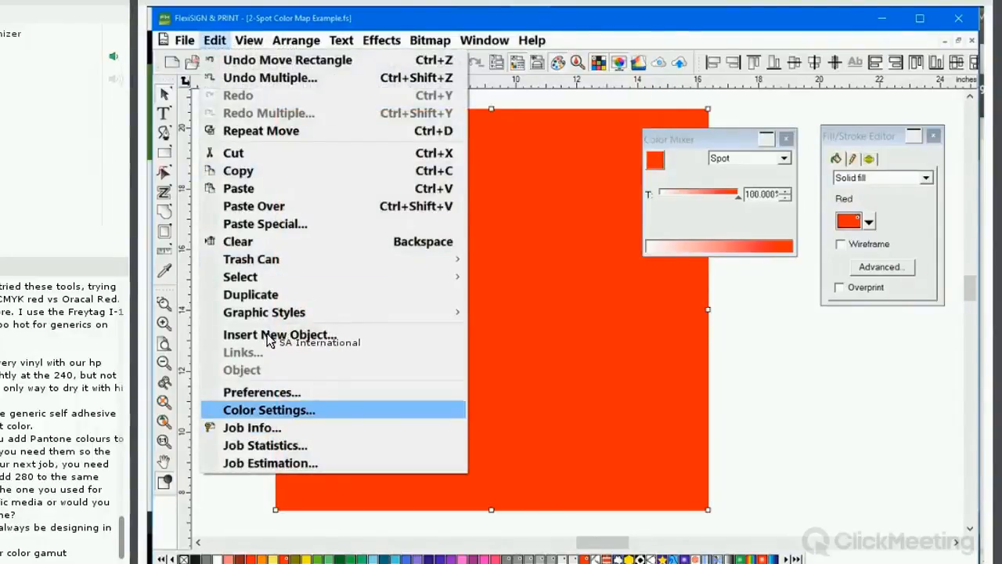
key("Return")
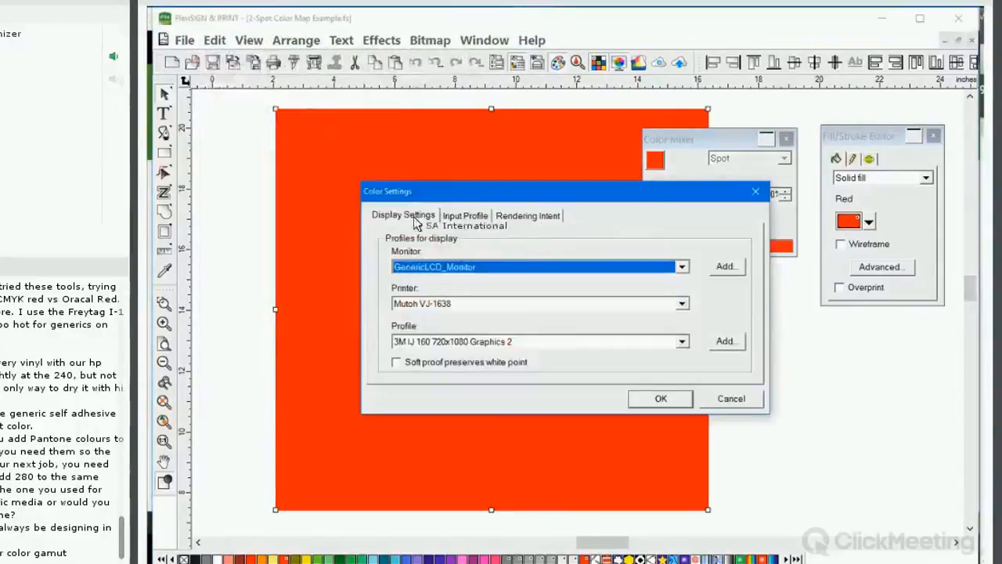
left_click(731, 399)
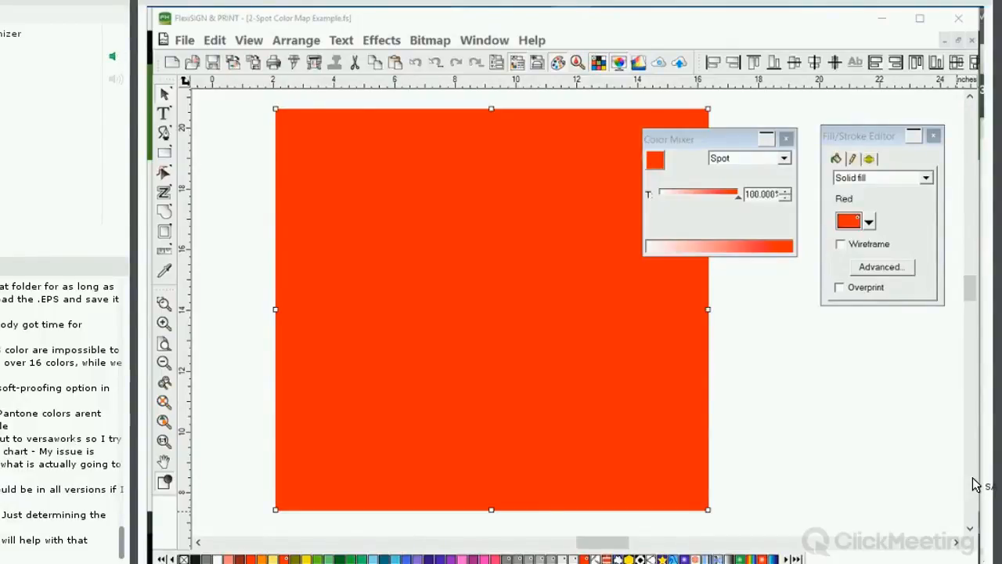
Step: Switch to Production Manager and open the custom spot color mapping in the default job properties of the Mutoh VJ-1638
mouse_move(523, 25)
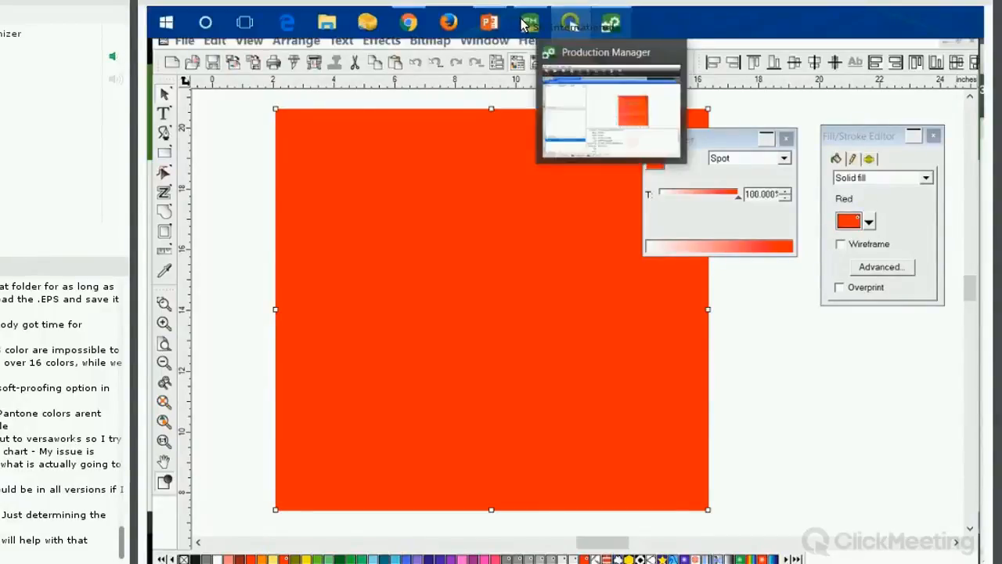
left_click(538, 55)
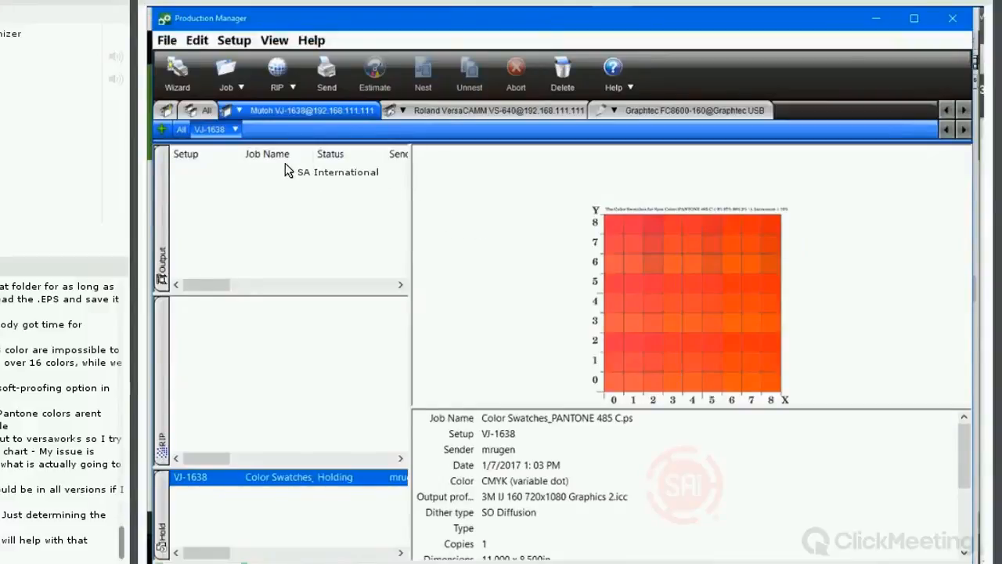
left_click(233, 40)
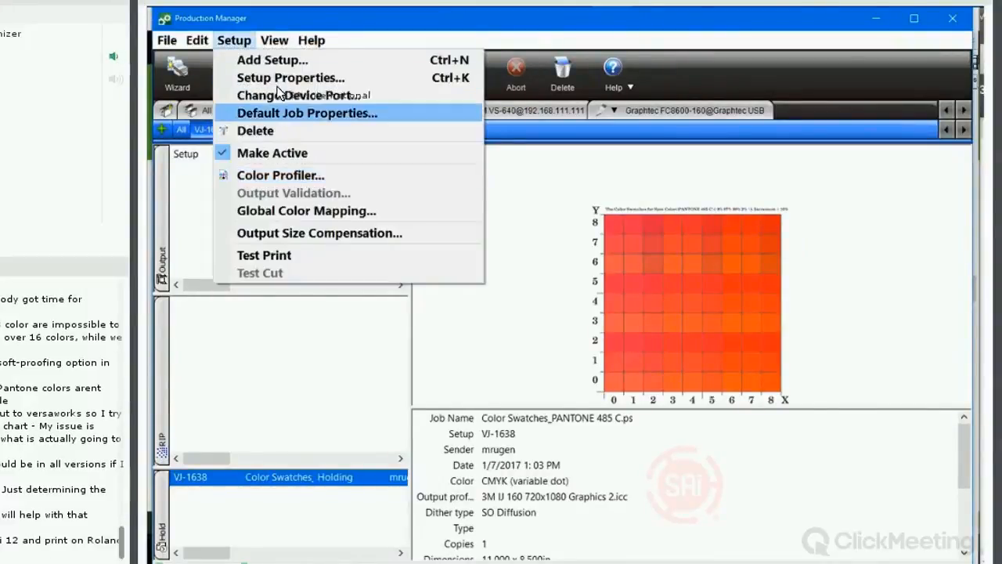
left_click(293, 112)
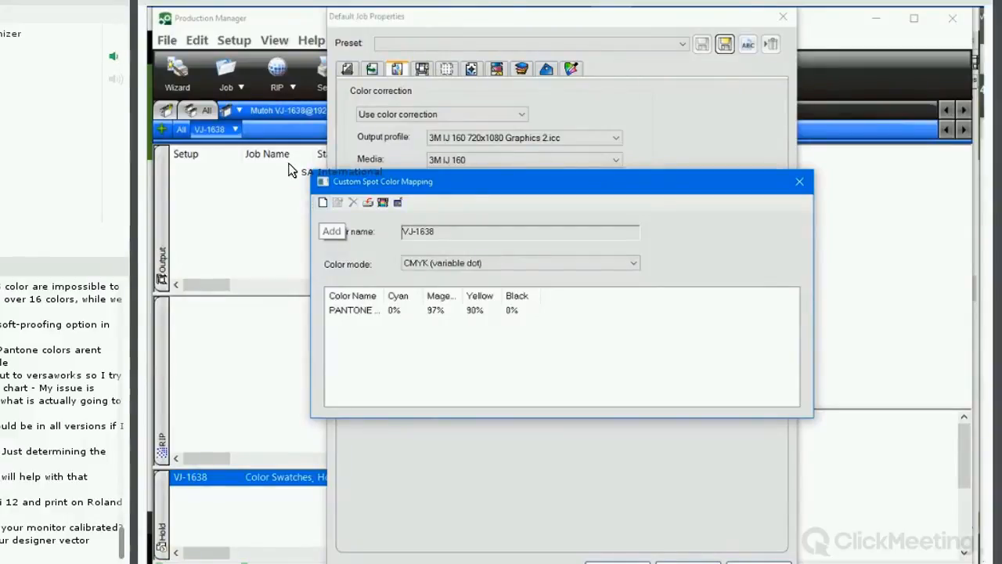
Step: Look over the options for adding a custom spot color, close the mapping and job properties unchanged, and return to FlexiSIGN & PRINT
left_click(324, 202)
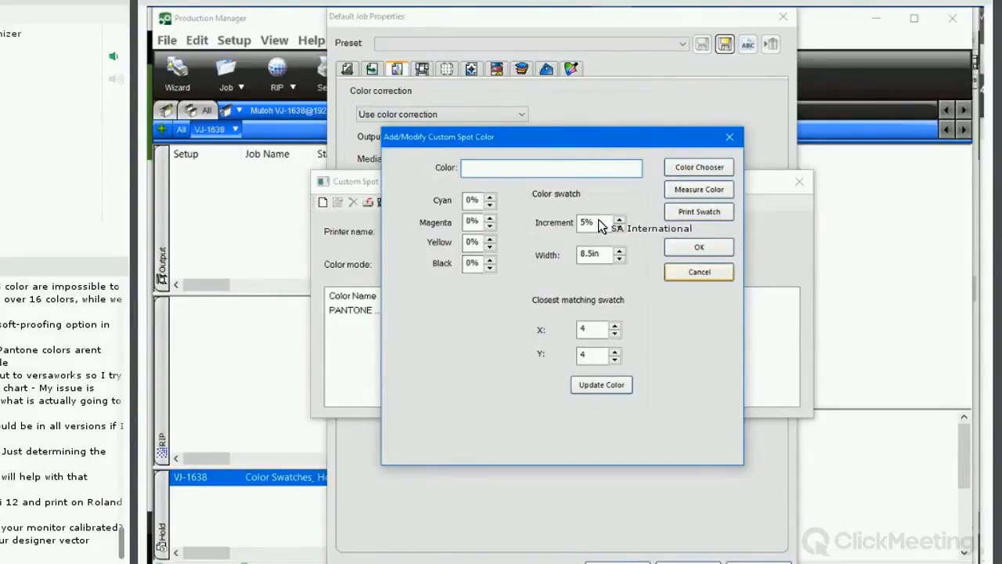
left_click(699, 271)
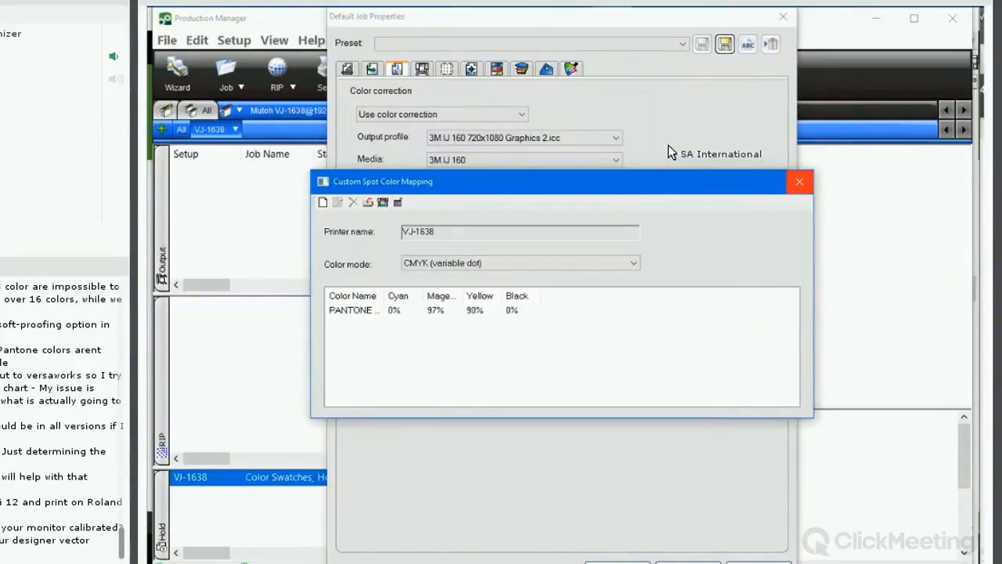
left_click(799, 181)
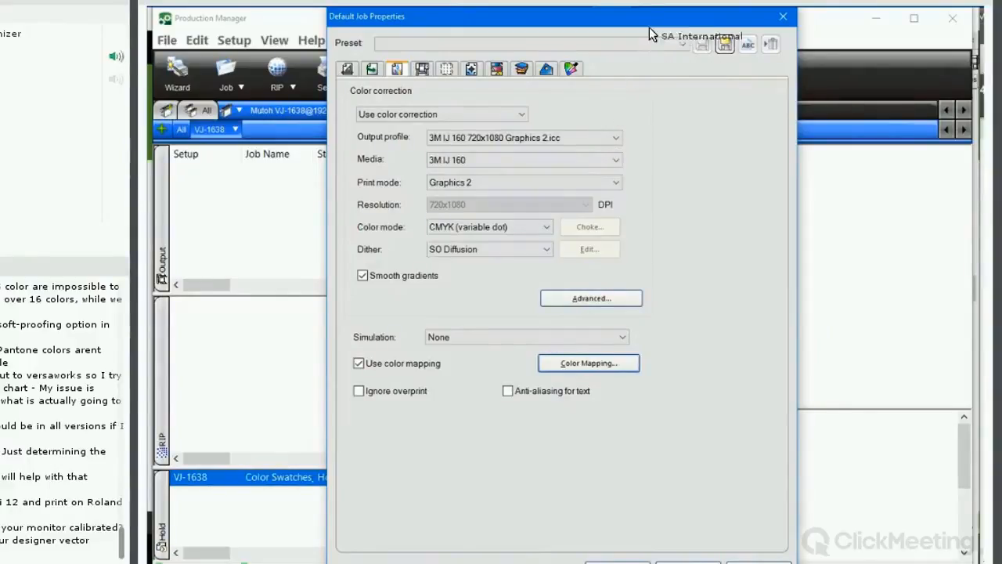
left_click(783, 16)
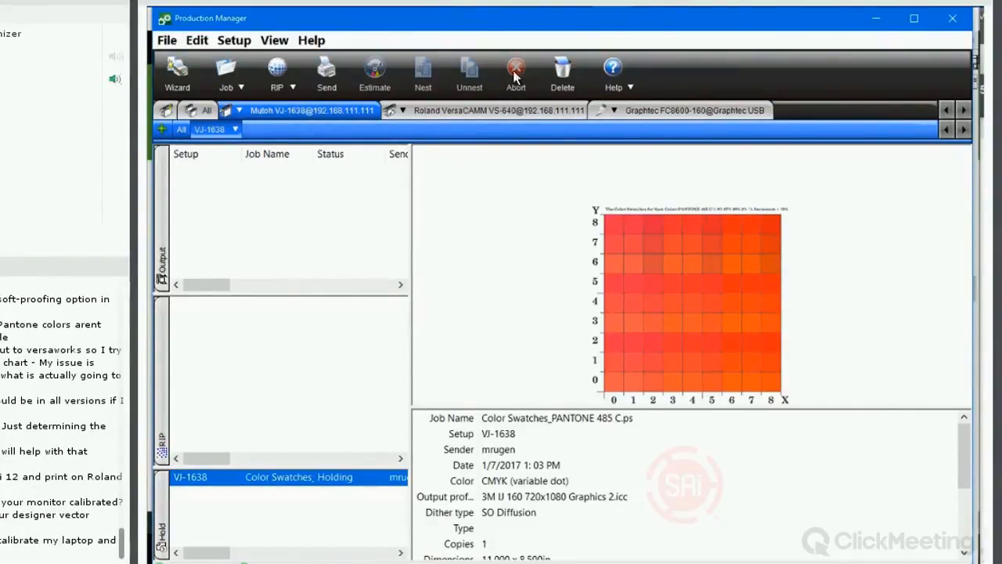
mouse_move(530, 22)
left_click(473, 139)
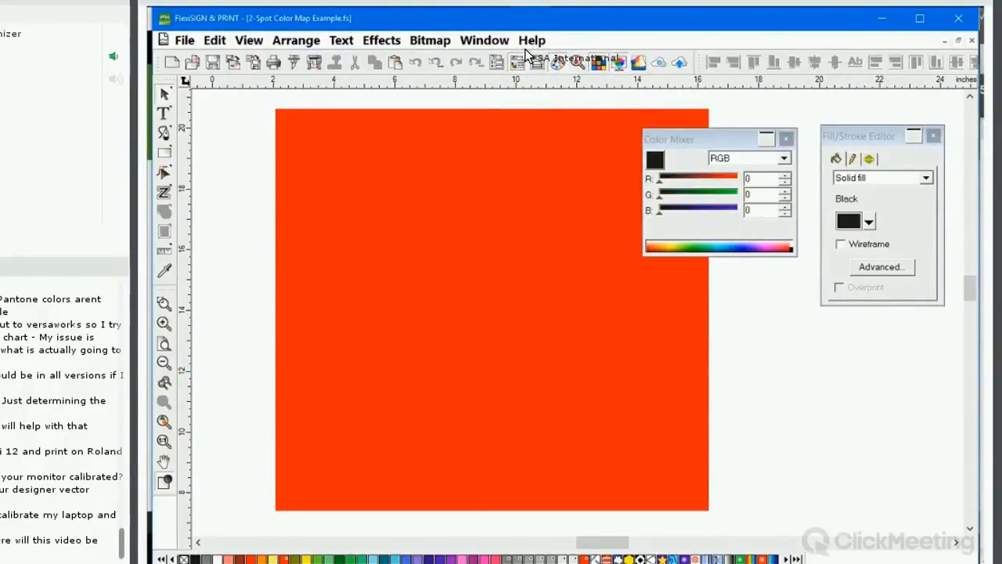
Step: Switch to the Spot Color Mapping slide show in PowerPoint to show the training DVD slide and return to FlexiSIGN & PRINT
left_click(618, 62)
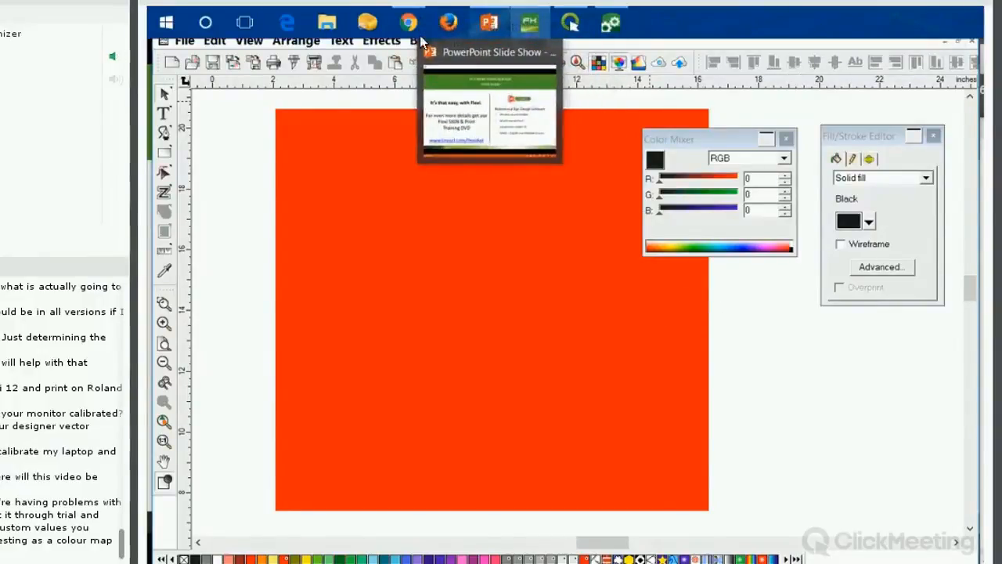
left_click(488, 23)
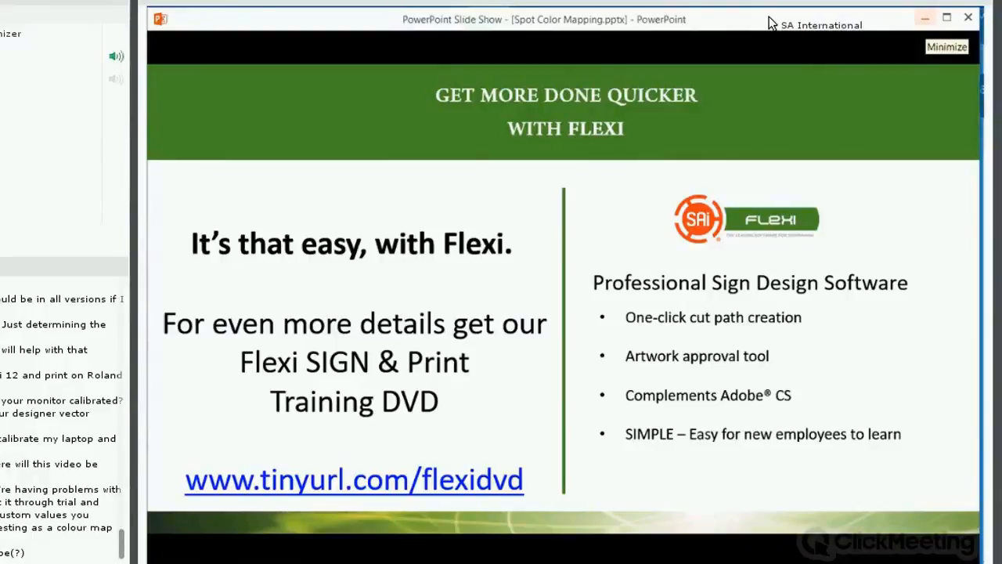
left_click(925, 18)
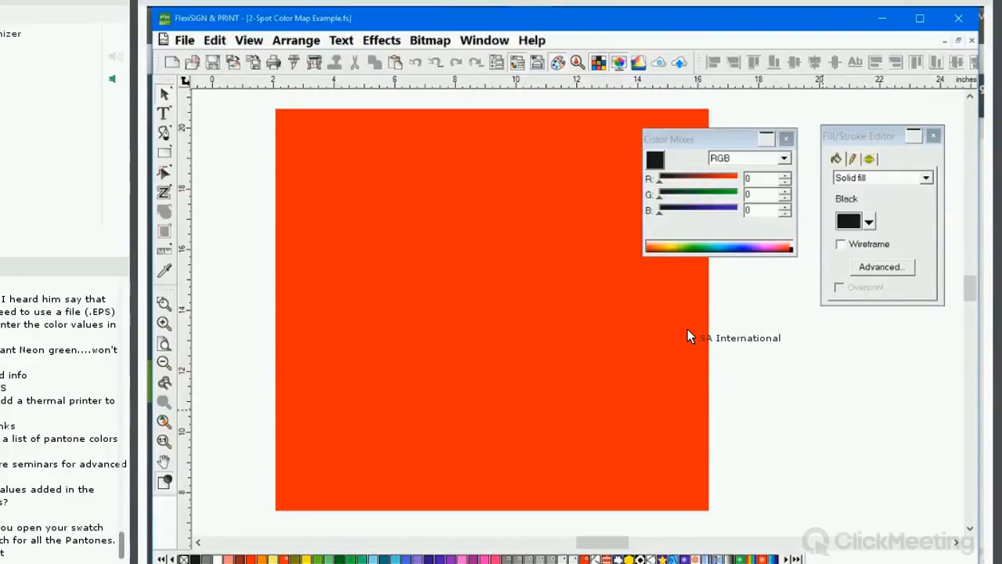
Step: Create a new document and generate a swatch chart of the current palette arranged in 4 columns
left_click_drag(687, 330, 172, 51)
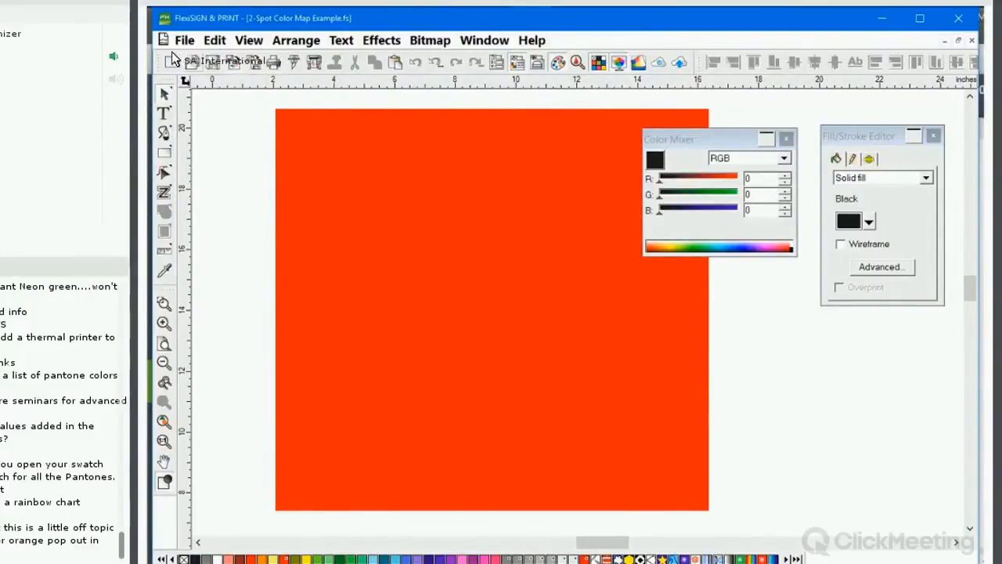
left_click(170, 58)
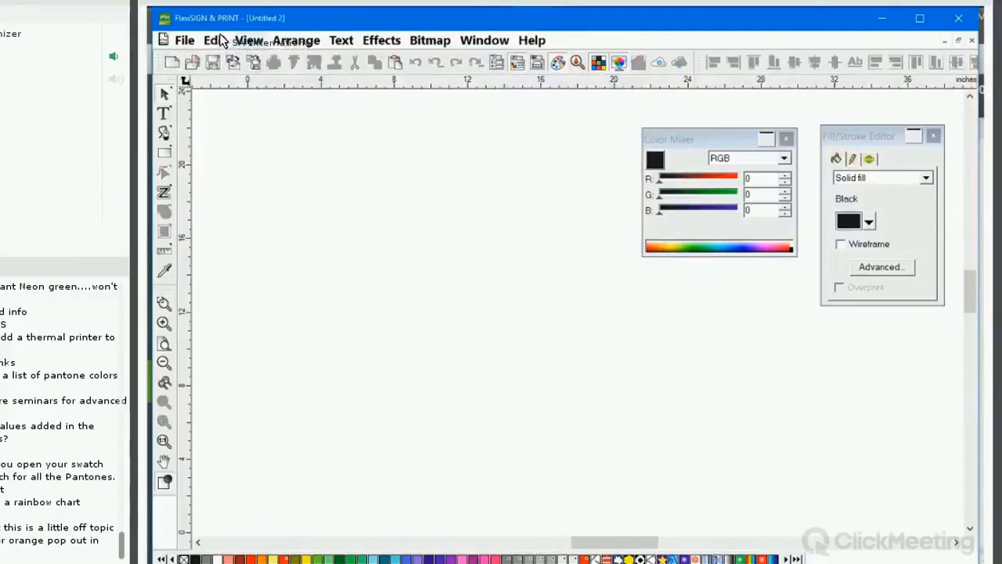
left_click(232, 40)
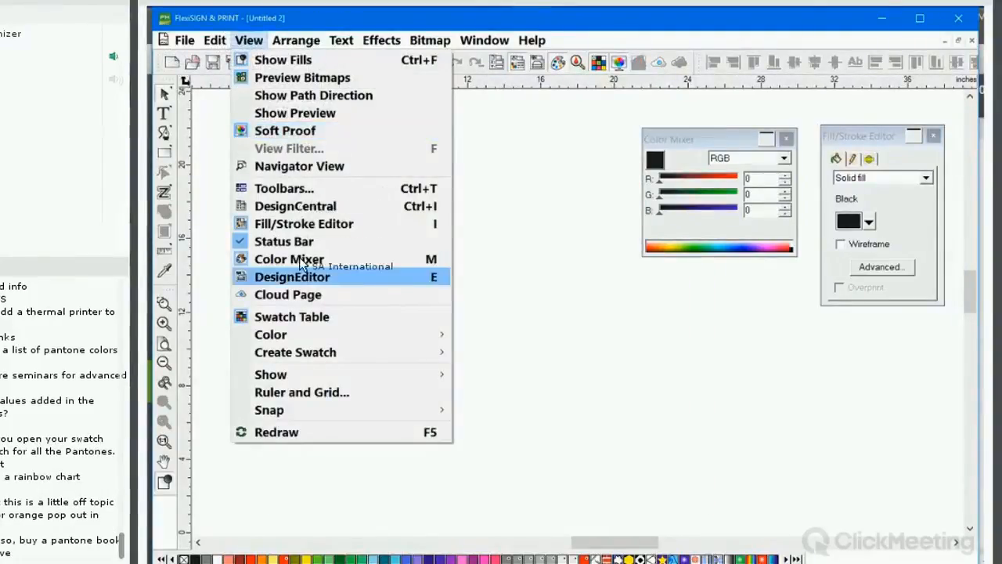
mouse_move(297, 353)
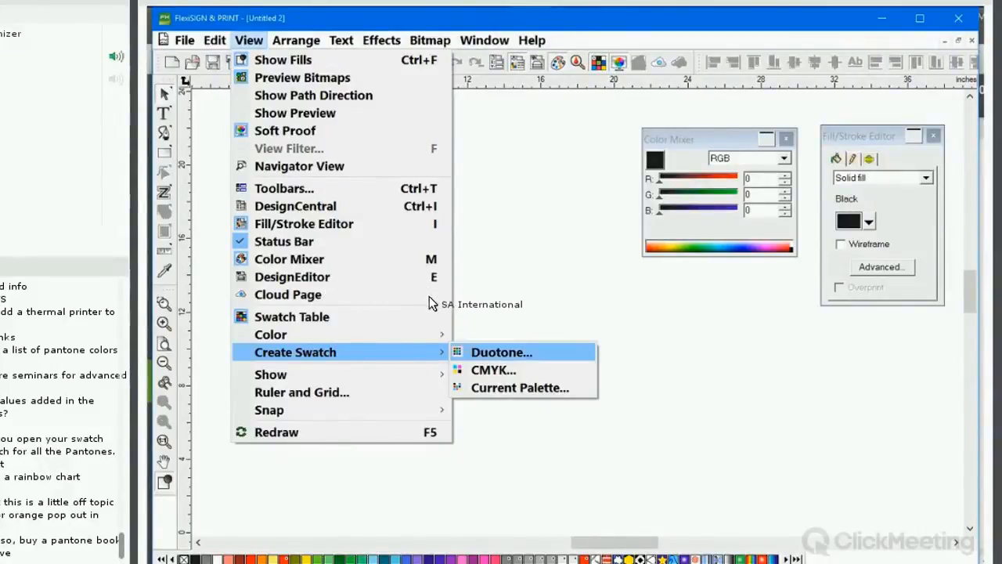
key("Down")
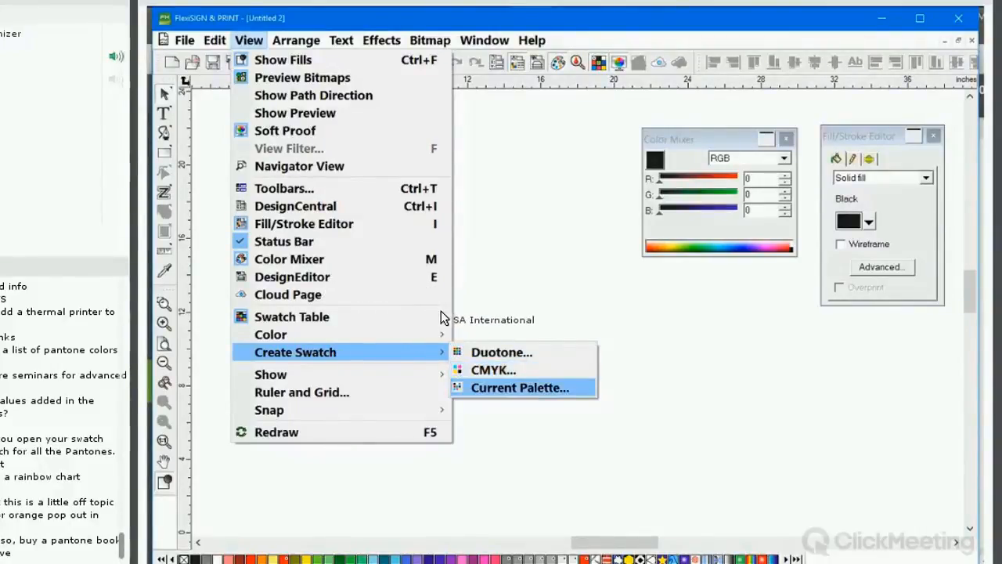
key("Return")
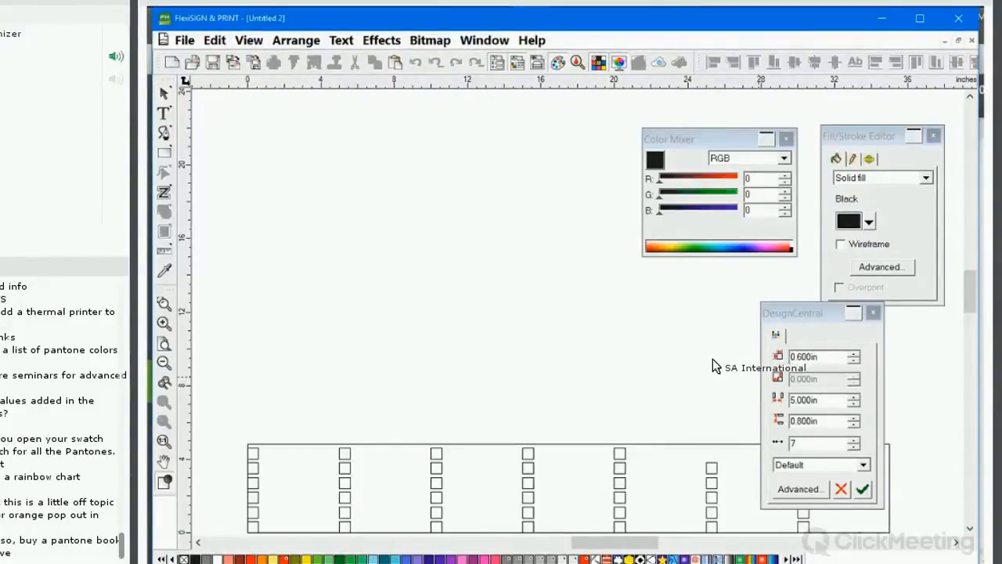
left_click(853, 447)
left_click(853, 446)
left_click(853, 446)
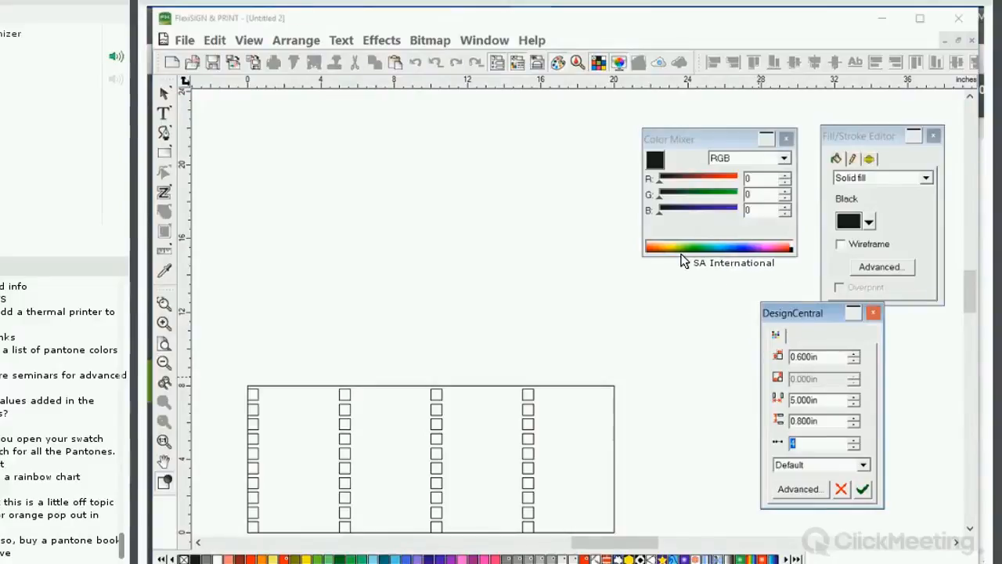
left_click_drag(798, 312, 706, 276)
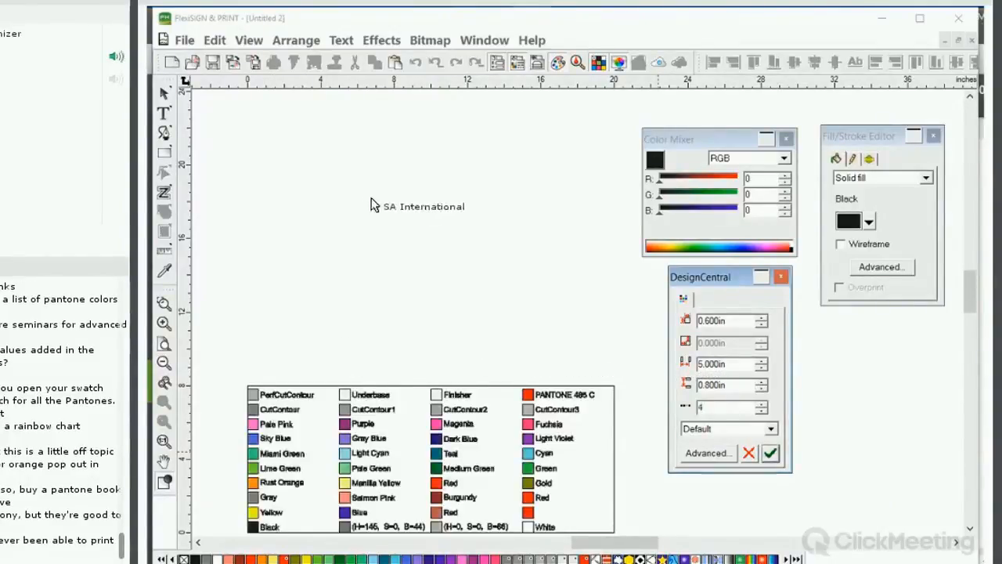
Step: Enlarge the current palette chart to about 35.5 by 14.6 inches and close its document without saving
left_click_drag(524, 472, 486, 280)
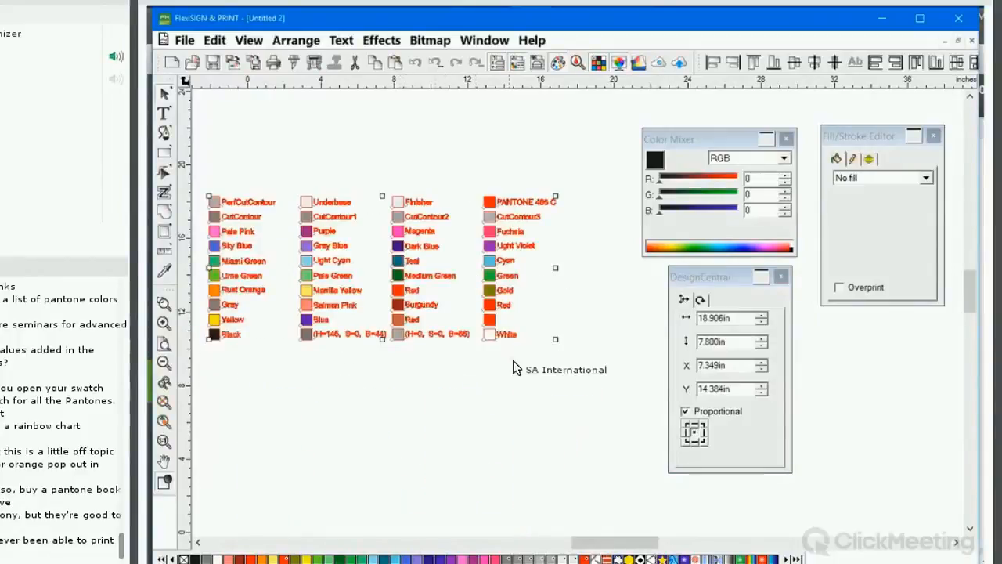
left_click_drag(662, 383, 859, 465)
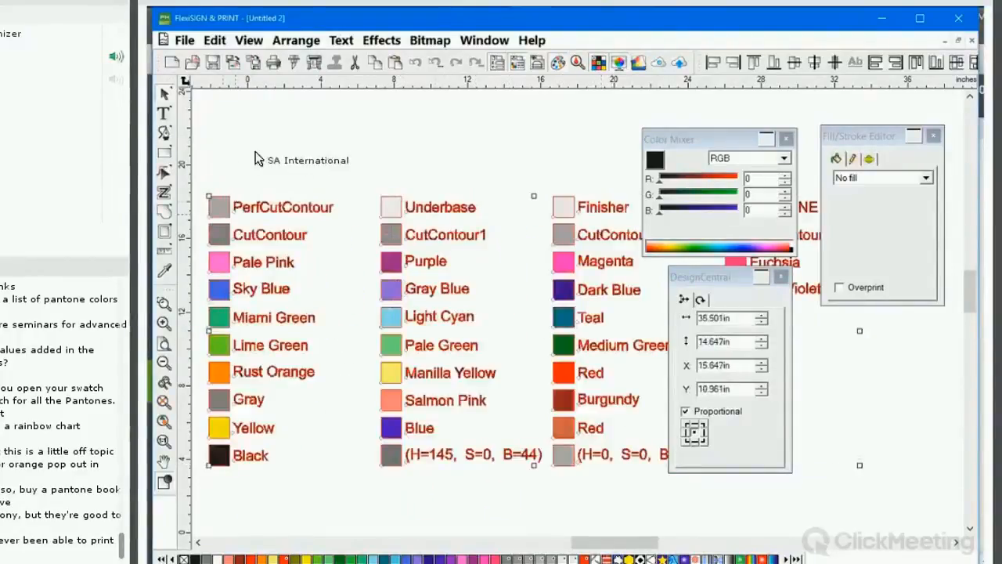
left_click(223, 187)
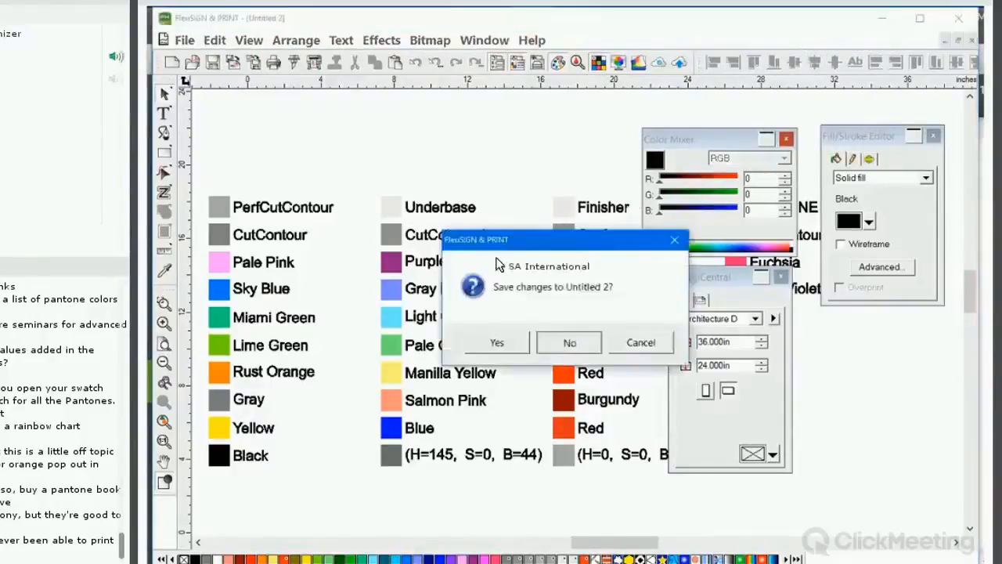
left_click(568, 342)
Step: Generate a CMYK swatch chart in a new document and close that document without saving
left_click(173, 63)
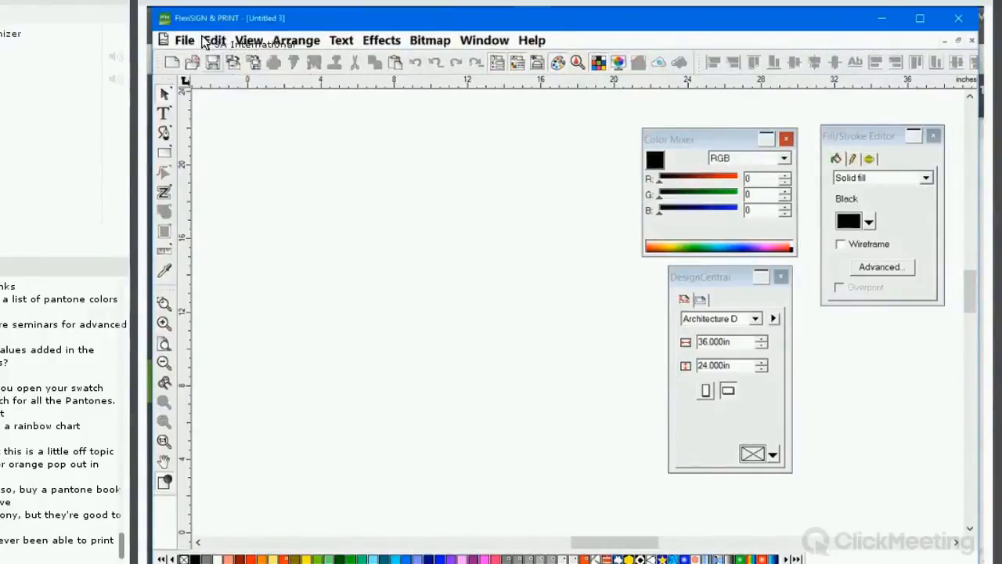
left_click(215, 40)
mouse_move(249, 40)
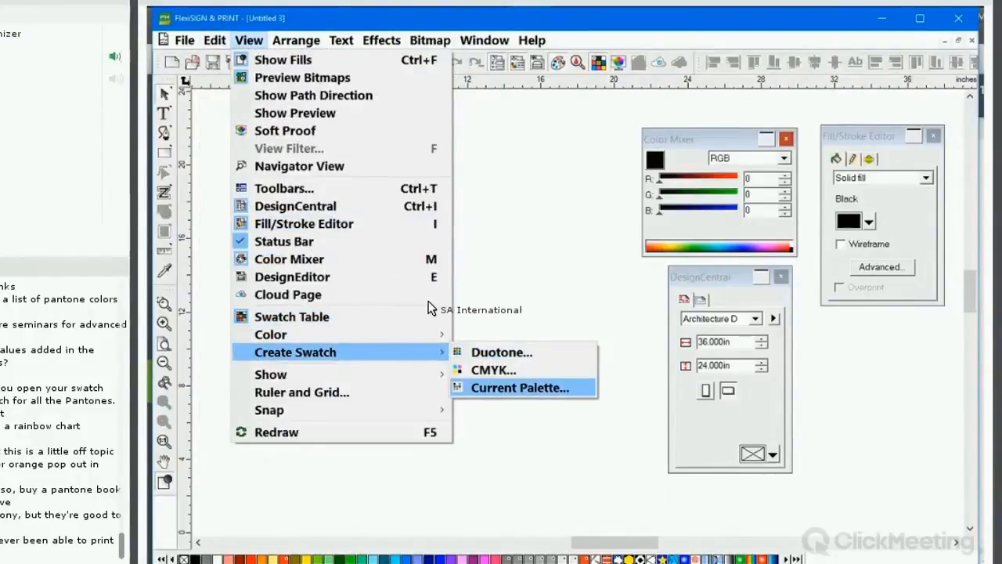
left_click(494, 369)
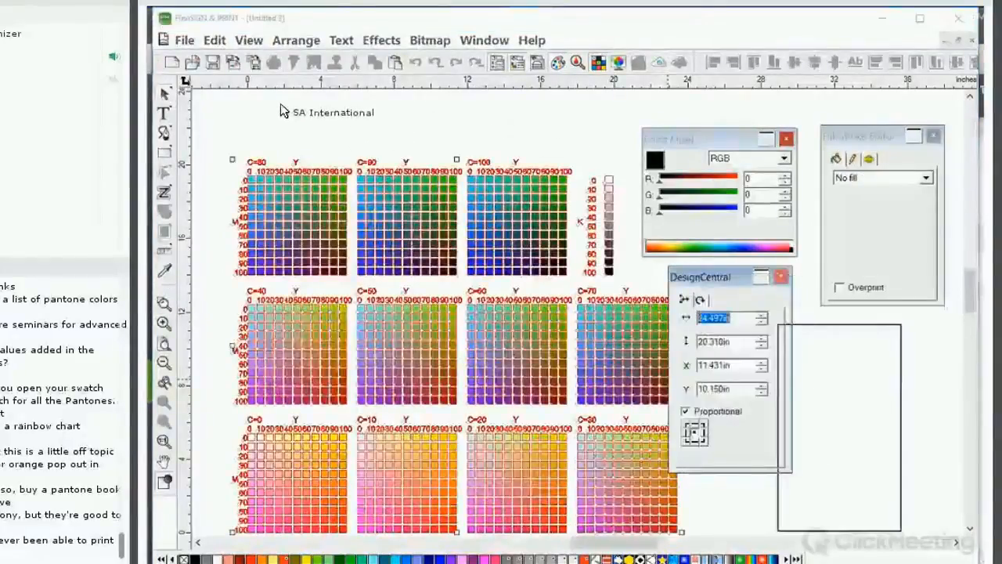
left_click(275, 106)
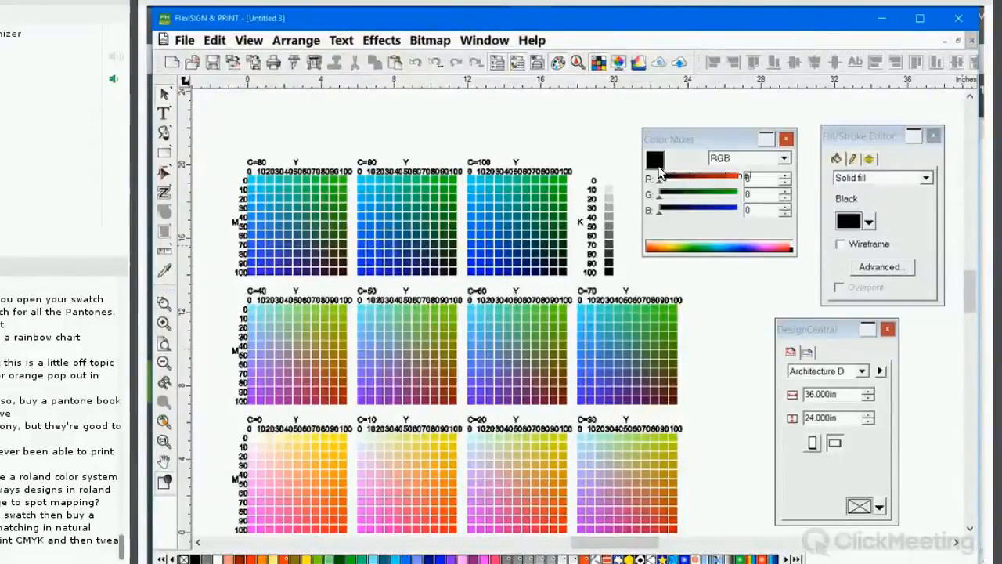
left_click(971, 40)
key("n")
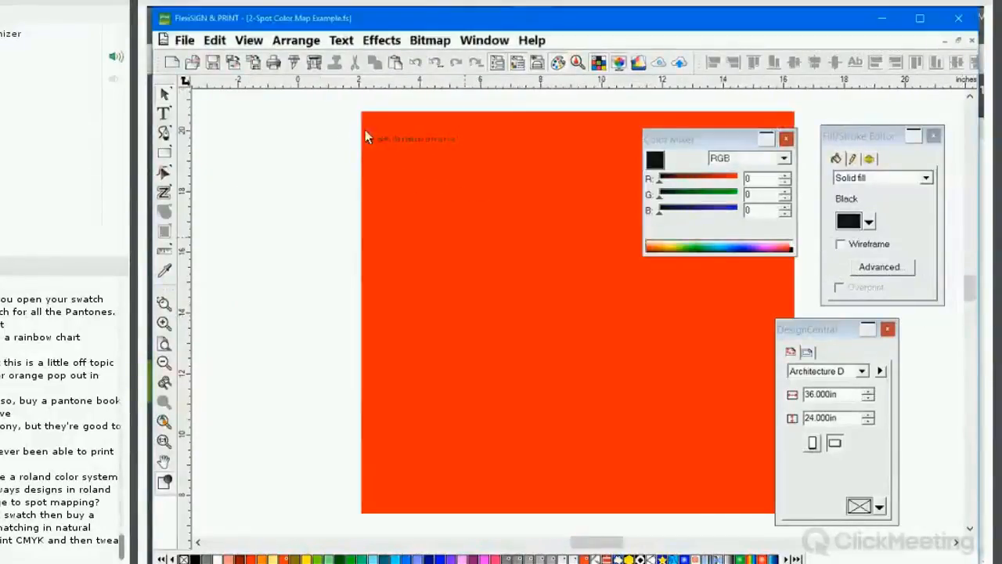
Step: Move the red rectangle about 4.2 inches left and change its fill to an orange of RGB 255, 117, 20
left_click(416, 142)
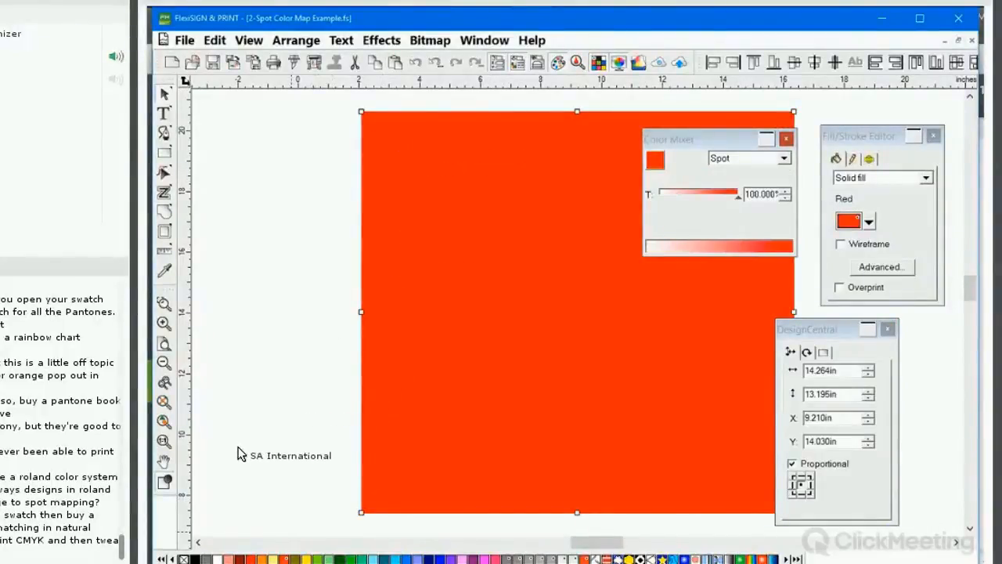
left_click_drag(495, 130, 405, 117)
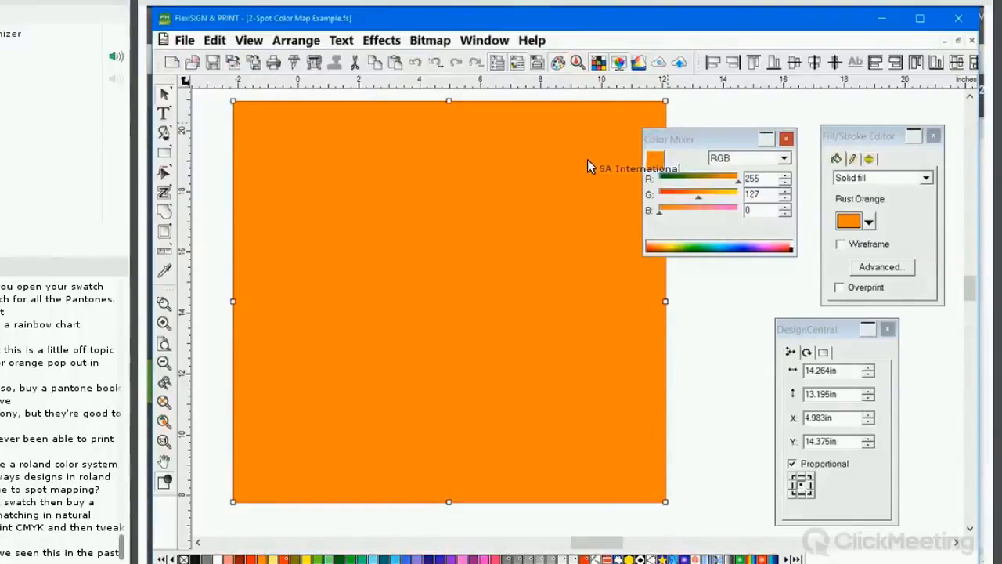
left_click_drag(699, 196, 665, 212)
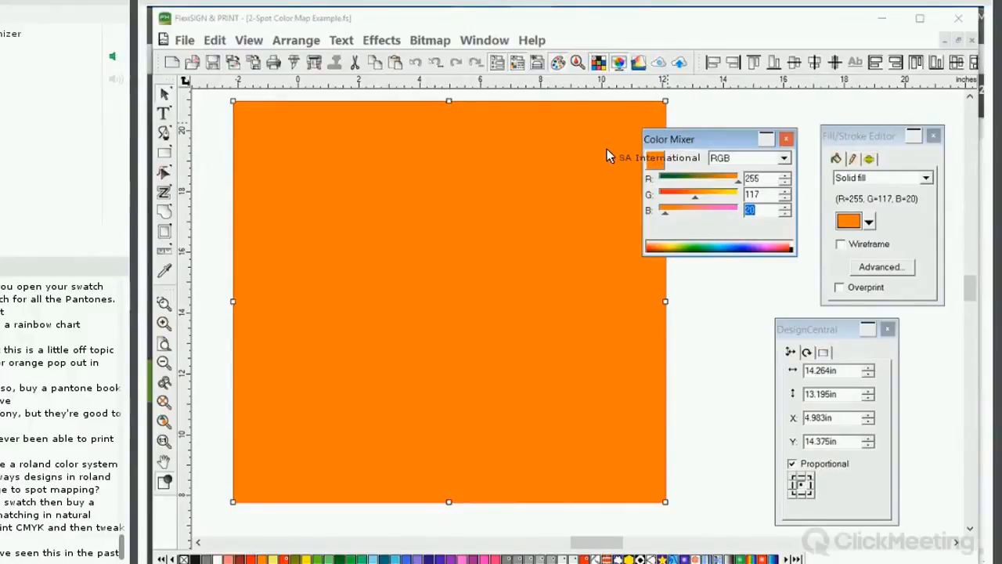
left_click(739, 181)
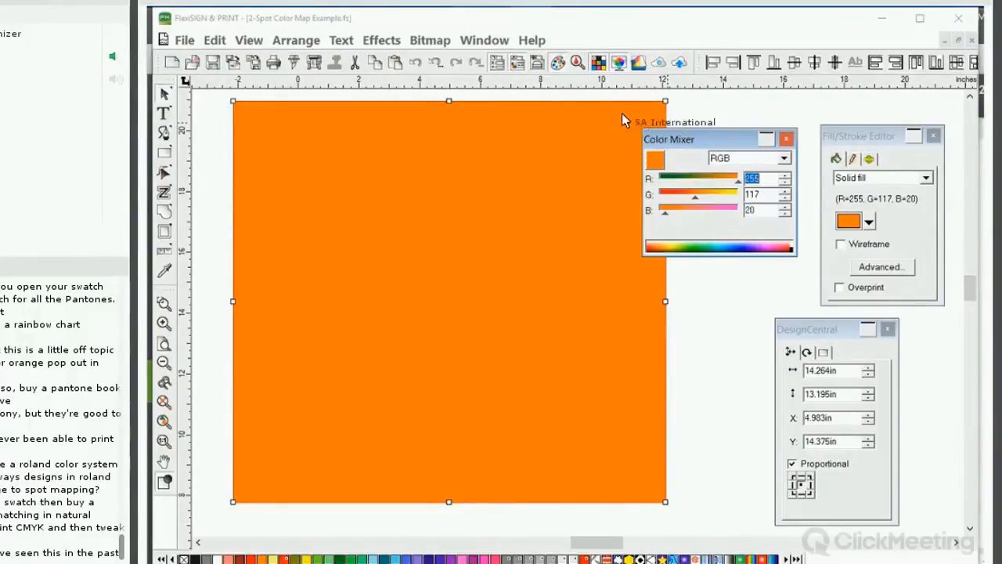
left_click_drag(670, 139, 717, 115)
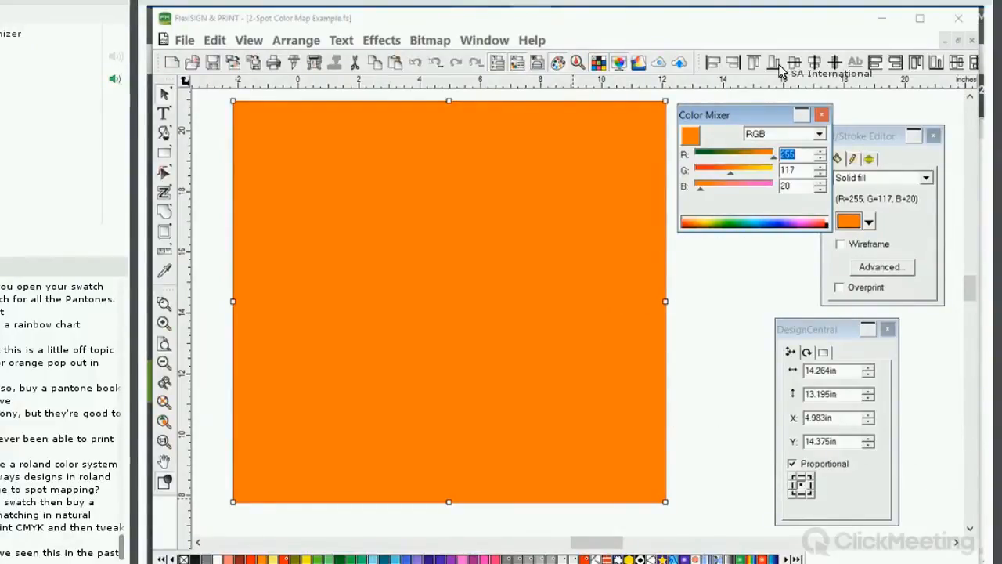
Step: Close the 2-Spot Color Map Example without saving and open Roland Color System Library.slb from the Roland swatch folder
left_click(972, 40)
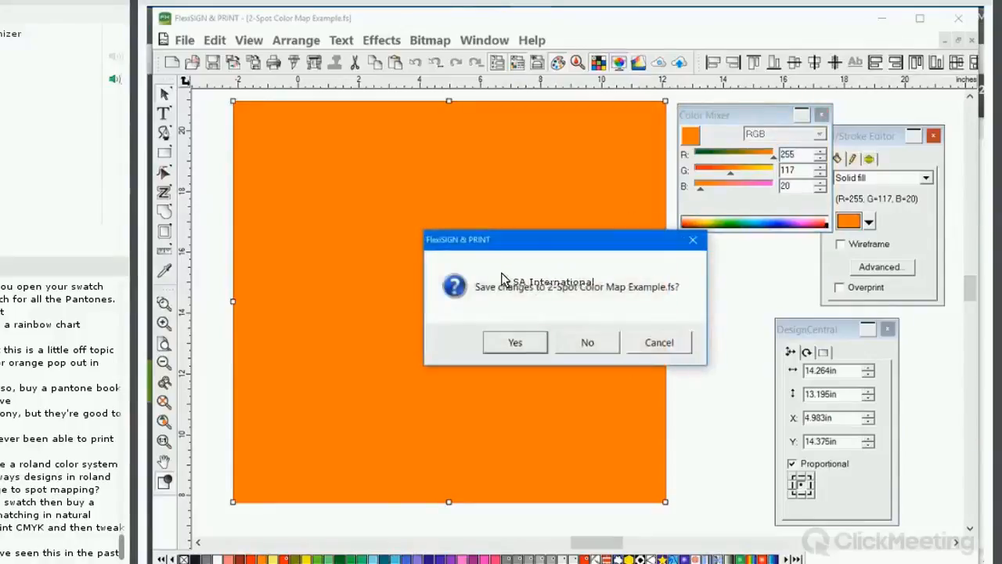
left_click(588, 343)
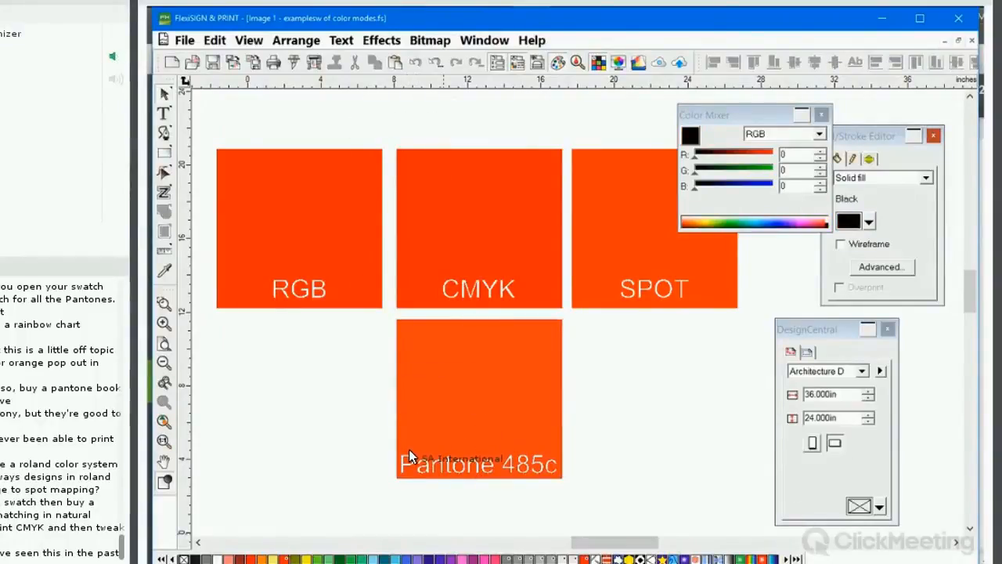
right_click(474, 559)
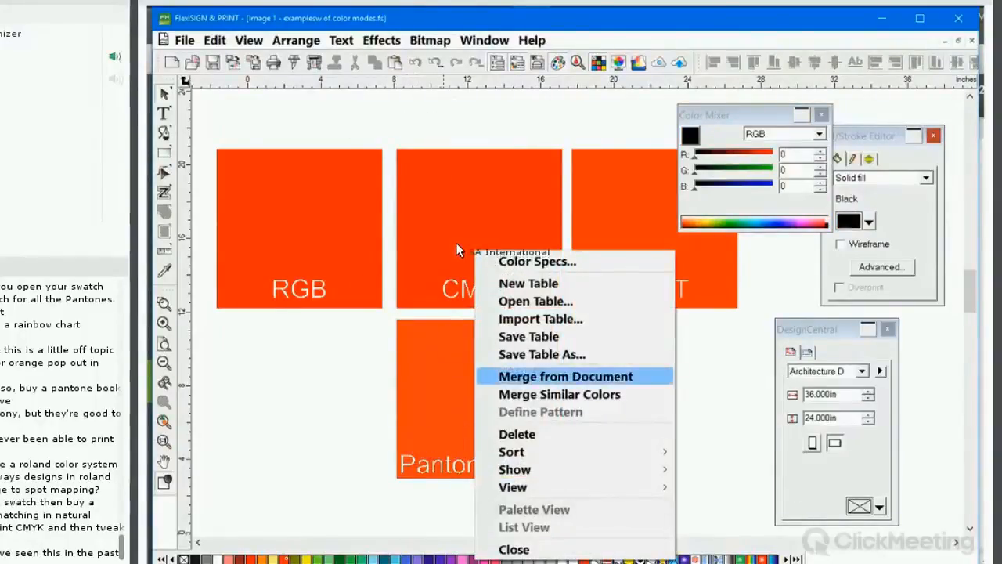
key("Return")
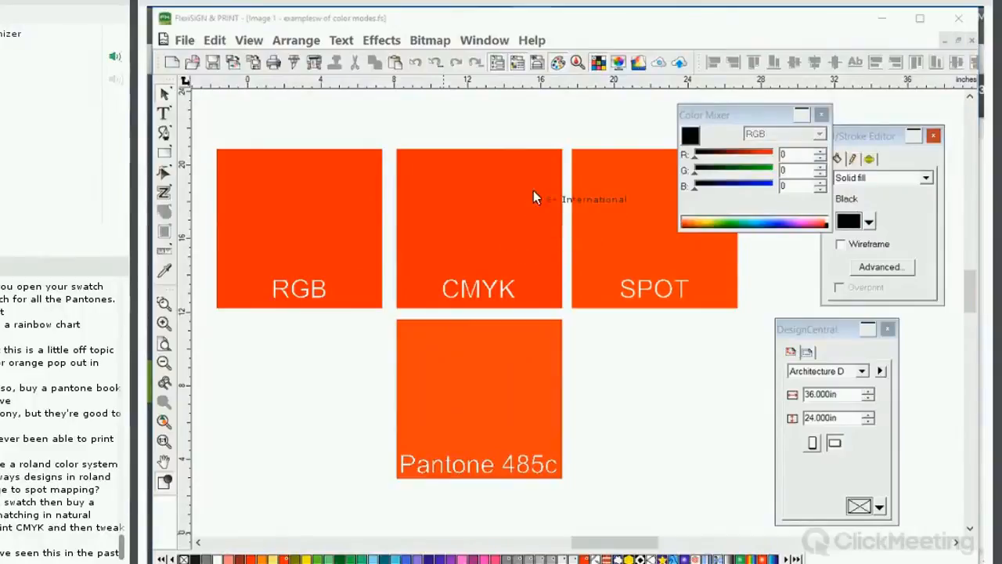
left_click_drag(496, 205, 420, 133)
left_click(494, 164)
scroll(470, 235, "down", 2)
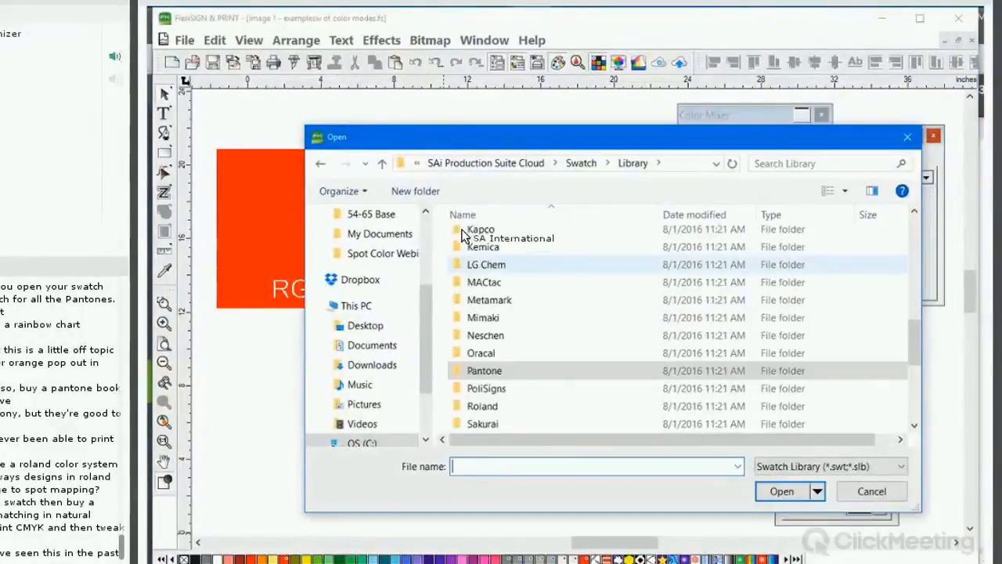
double_click(483, 353)
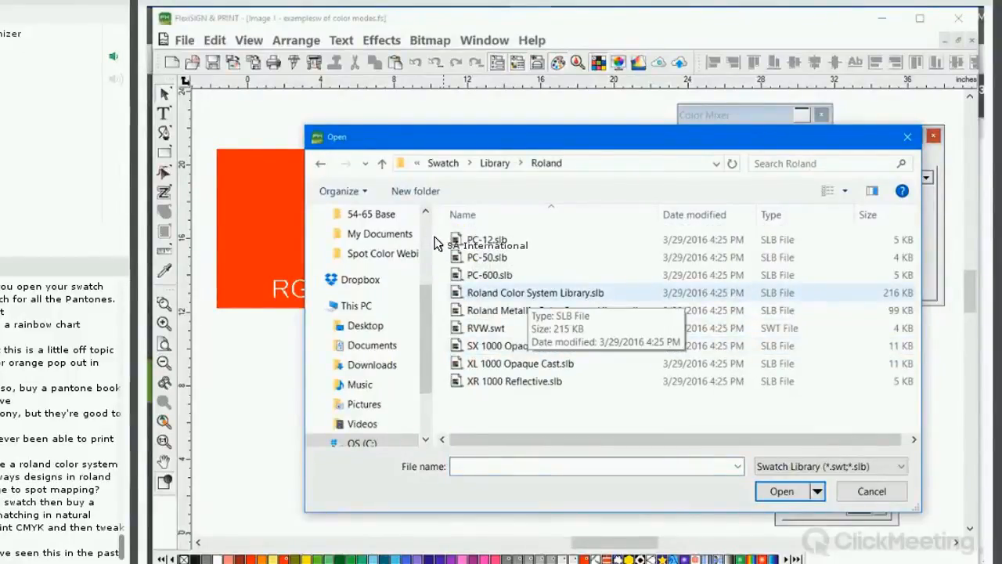
double_click(528, 292)
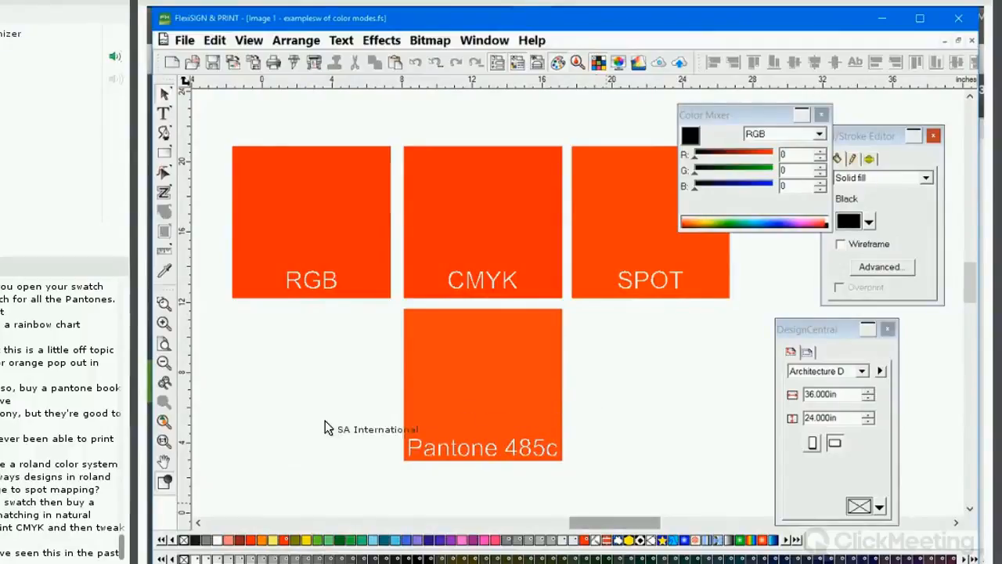
Step: Delete the CMYK, SPOT and Pantone 485c squares, keeping only the RGB square
left_click(298, 173)
left_click_drag(400, 102, 583, 339)
key("Delete")
Step: Move the RGB square about 8 inches right and fill it with the Roland spot color RVW-DP43K
left_click(320, 197)
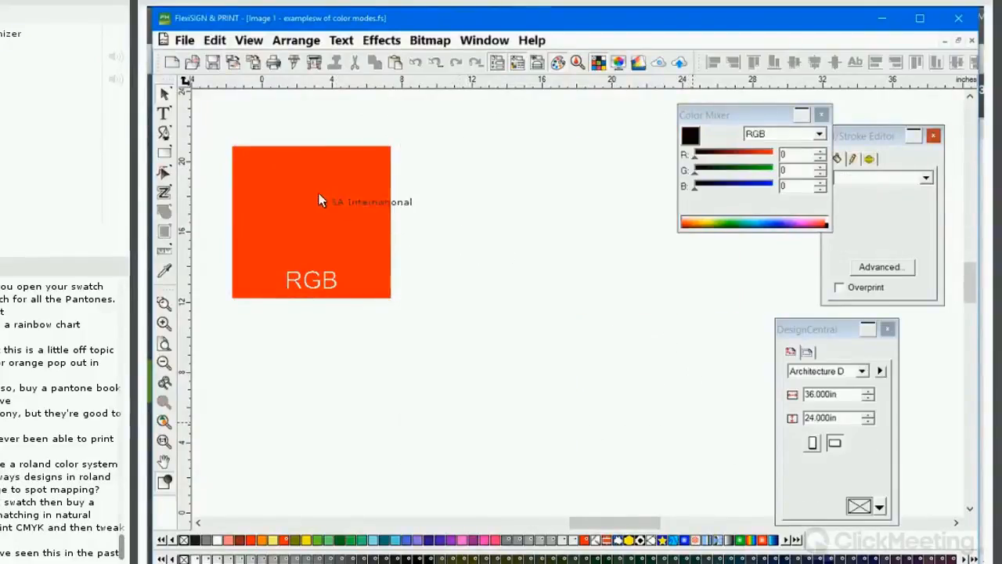
left_click_drag(319, 197, 393, 186)
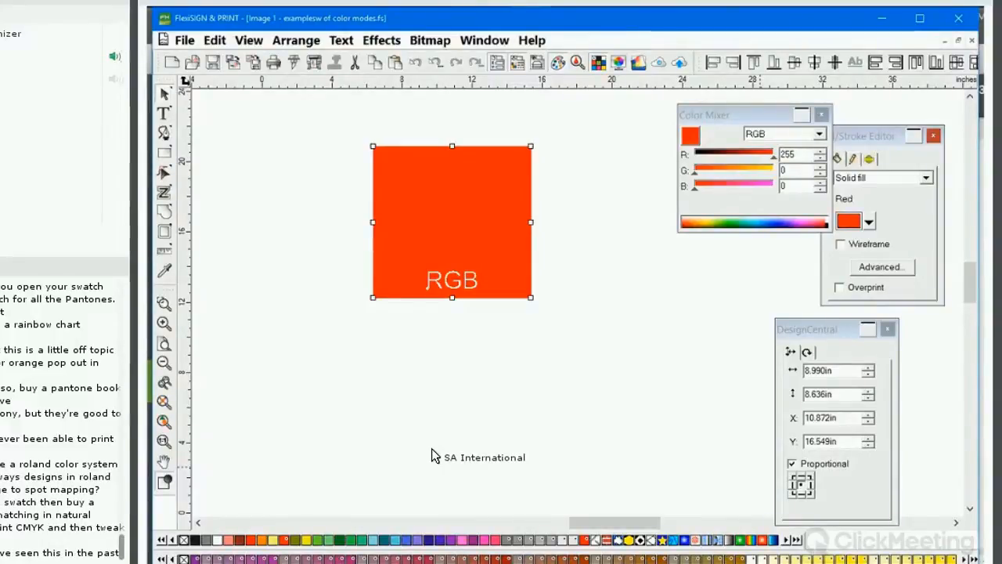
left_click(507, 559)
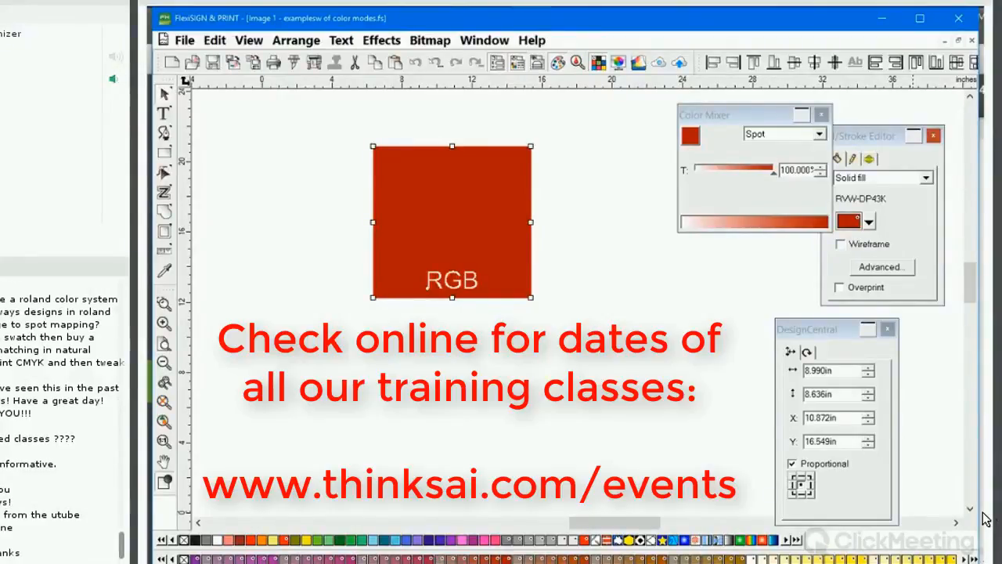
Step: Enlarge the RGB square to about 17.8 by 17.1 inches, move it about 5.8 inches left and 1.5 inches up, and deselect it
left_click(435, 282)
left_click(455, 243)
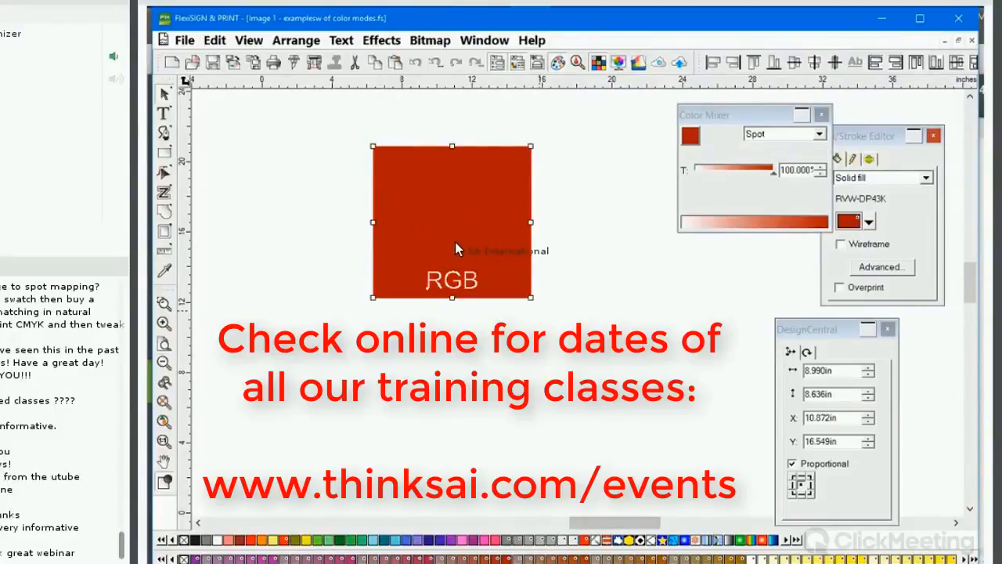
left_click_drag(531, 297, 686, 447)
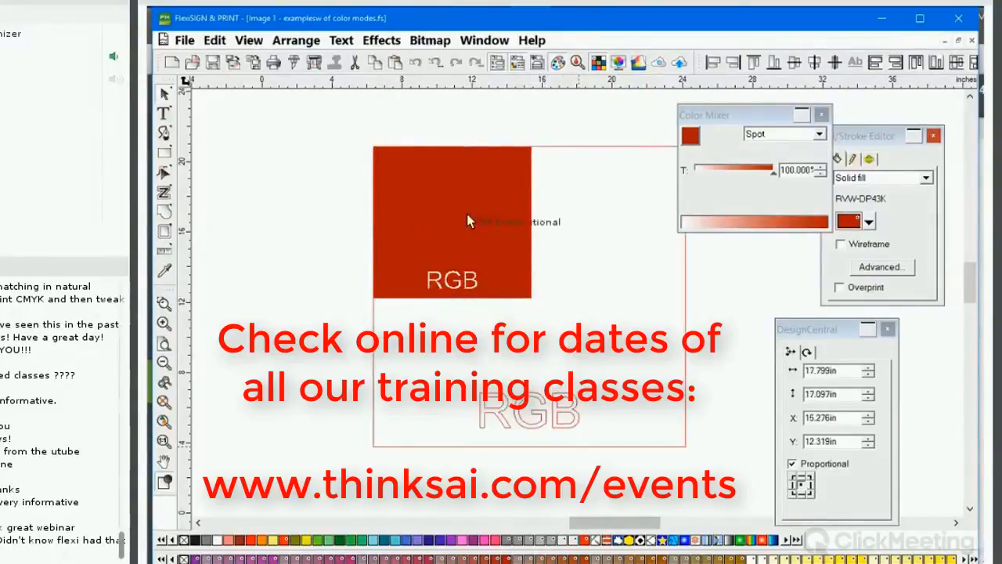
left_click_drag(475, 204, 524, 202)
key("Escape")
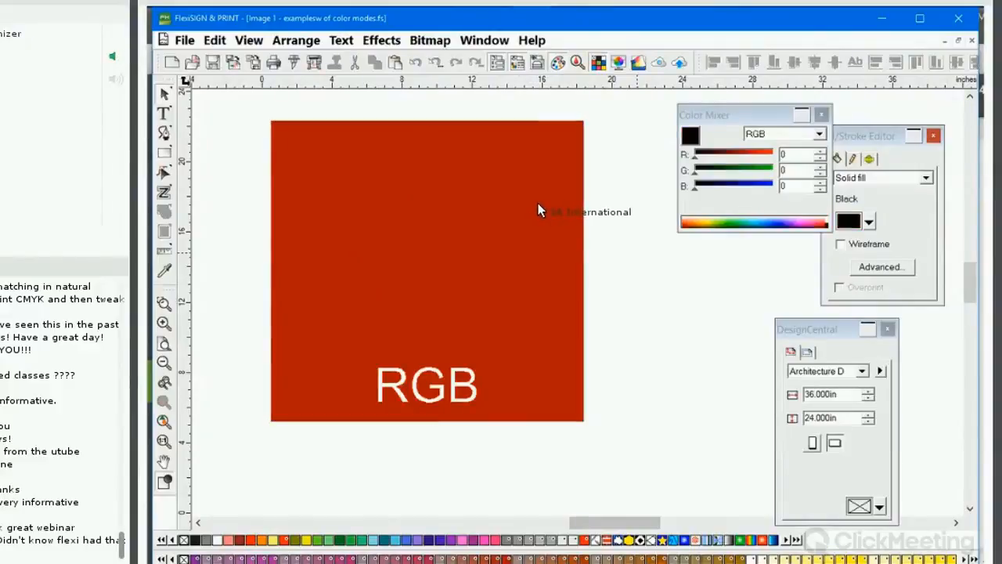